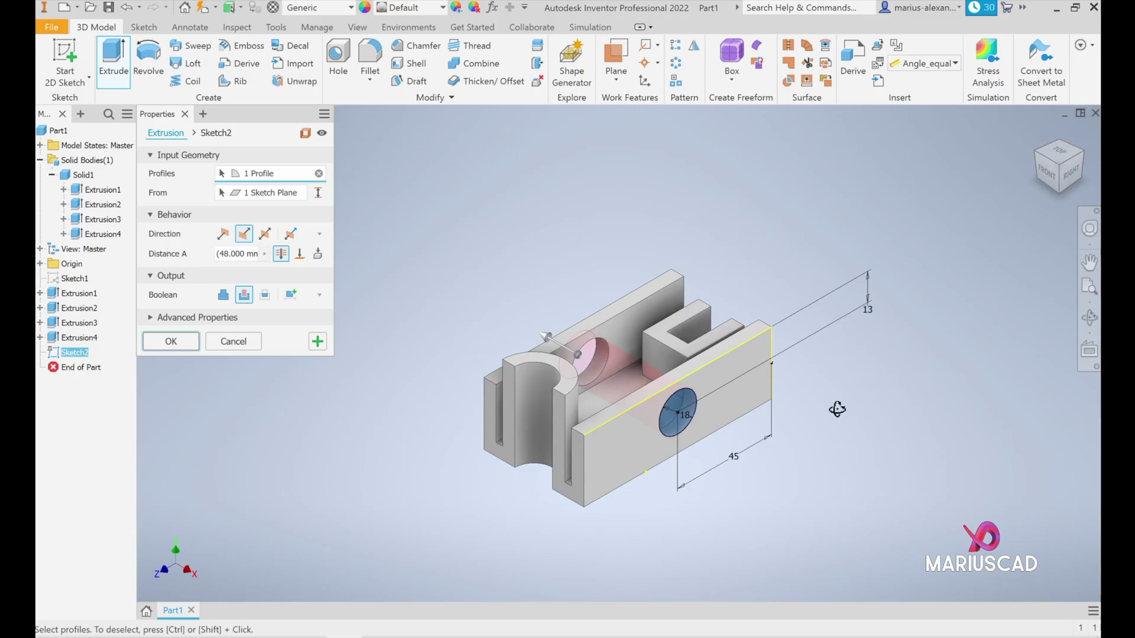
Step: Orbit the part and expand Document Settings to check the units, then collapse it
shift+middle_drag(837, 409, 922, 436)
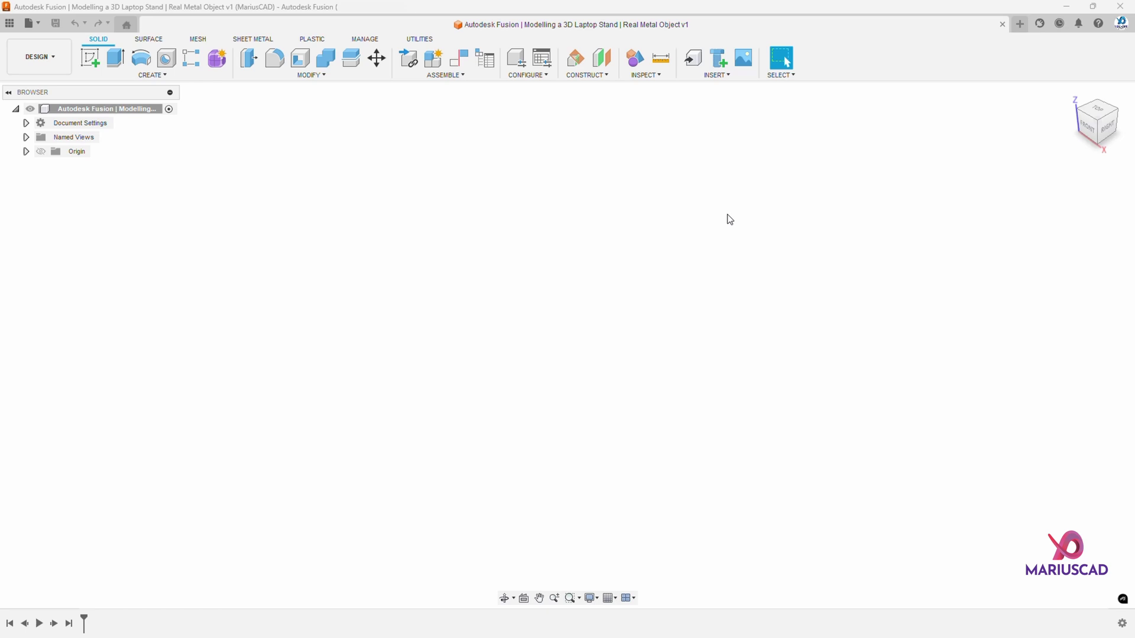
click(26, 123)
mouse_move(70, 140)
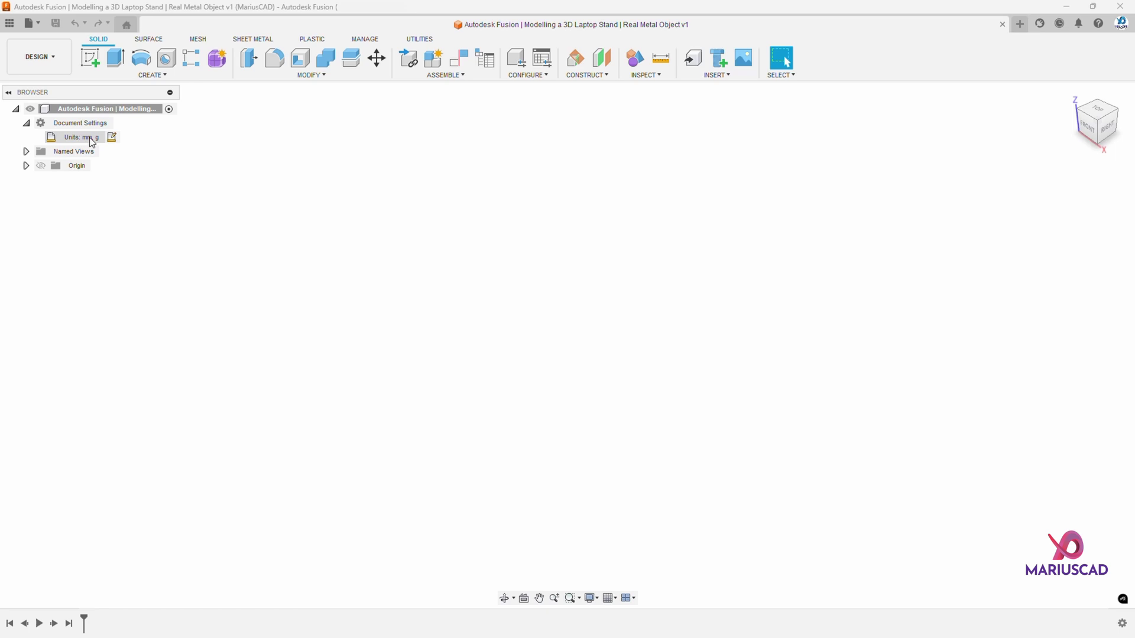
click(26, 122)
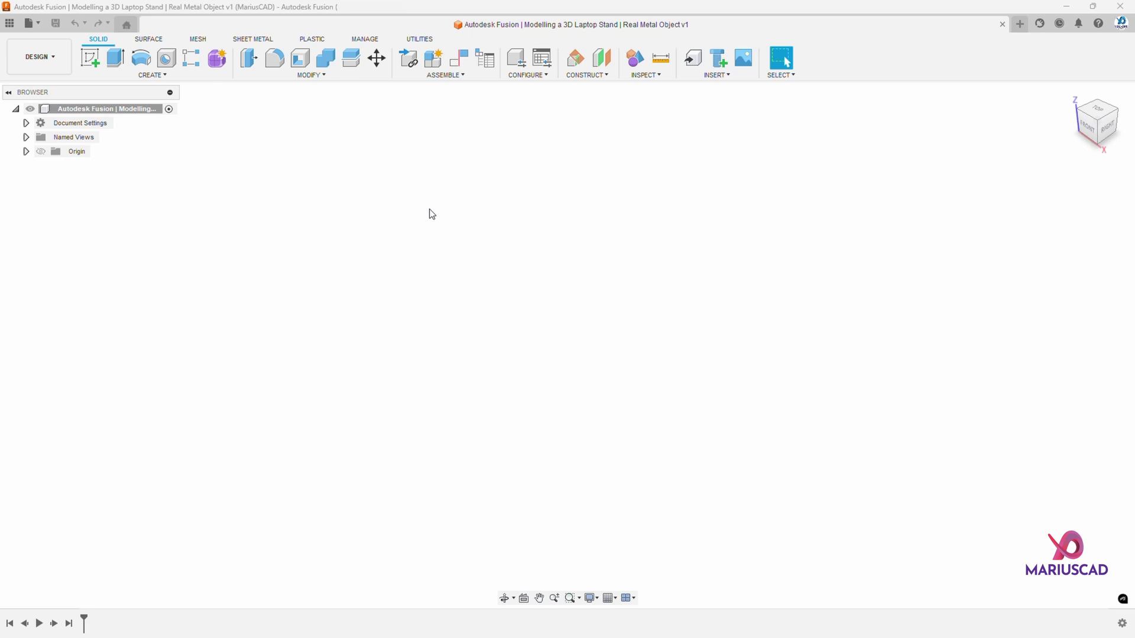
Step: Create the sheet-metal component 'Laptop Support' with rule Tabla 4 and expand it in the browser
click(247, 41)
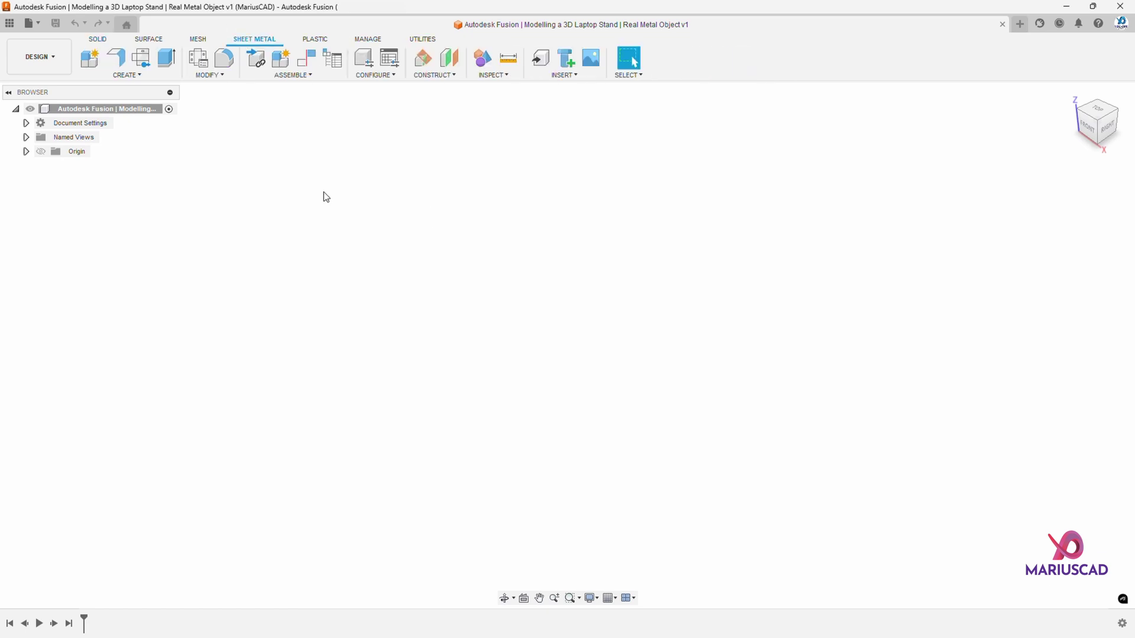
click(90, 57)
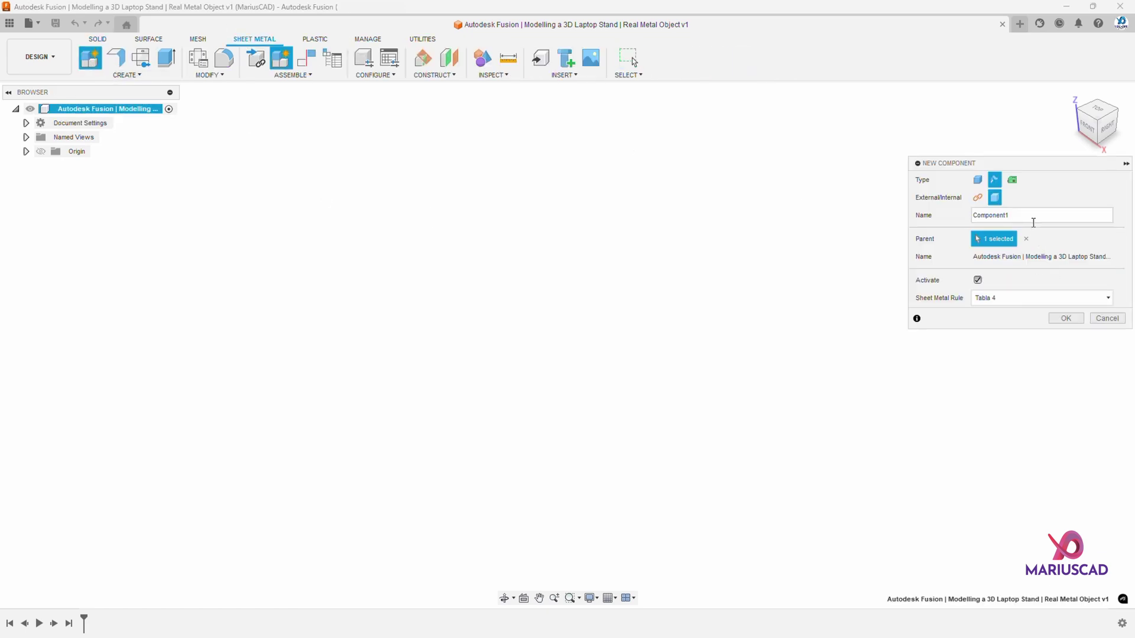
drag(1033, 223, 967, 217)
text(Laptop Support)
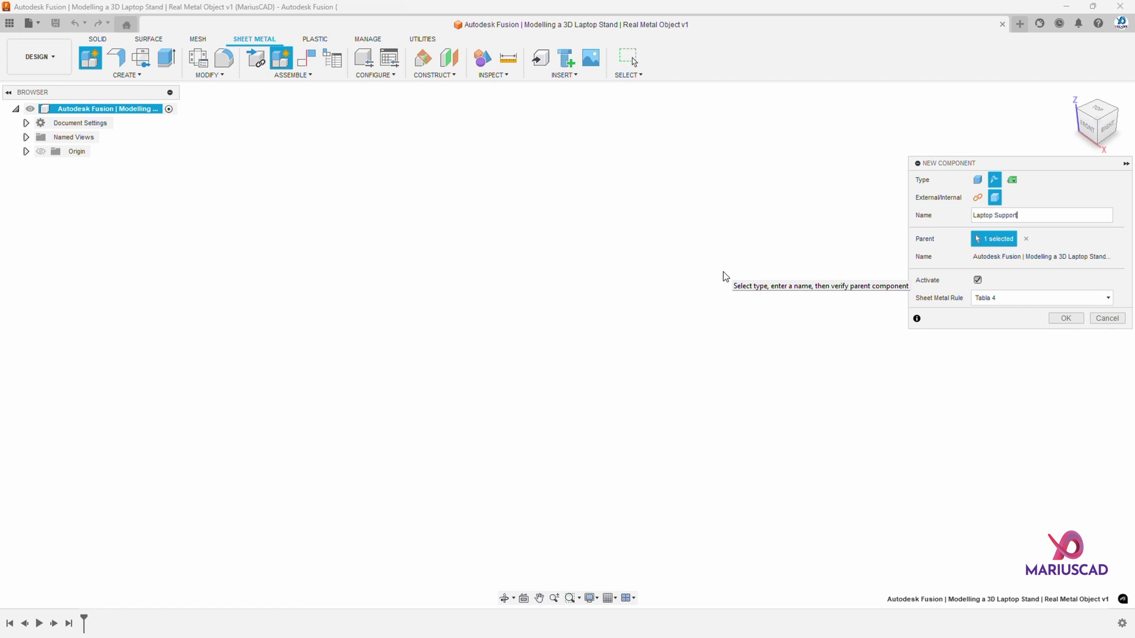
click(992, 303)
click(1000, 301)
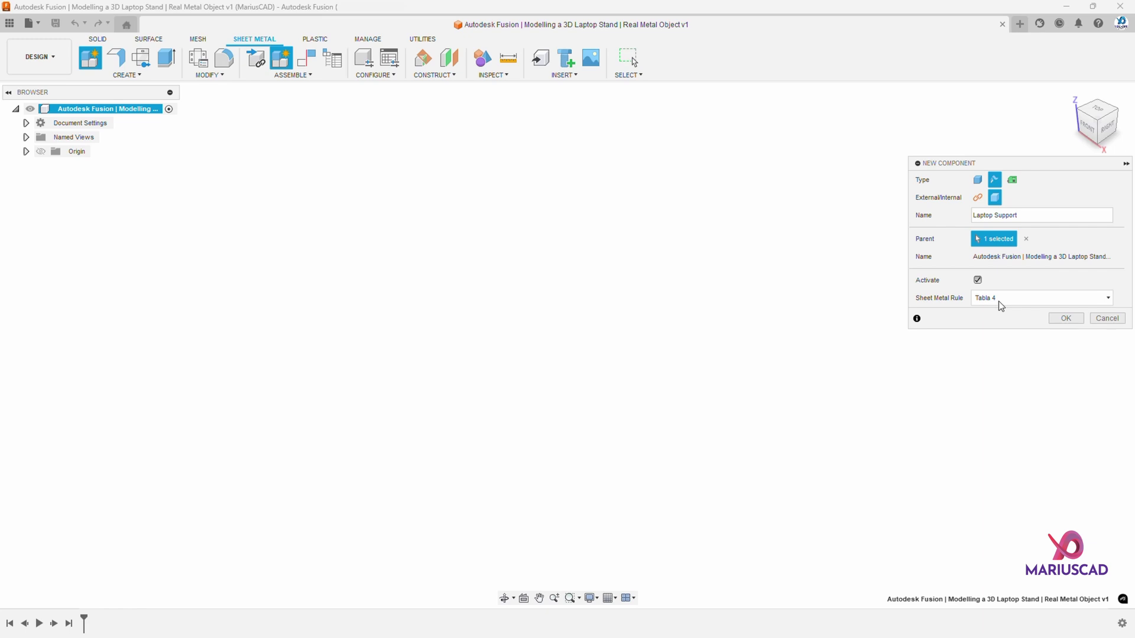
click(1065, 318)
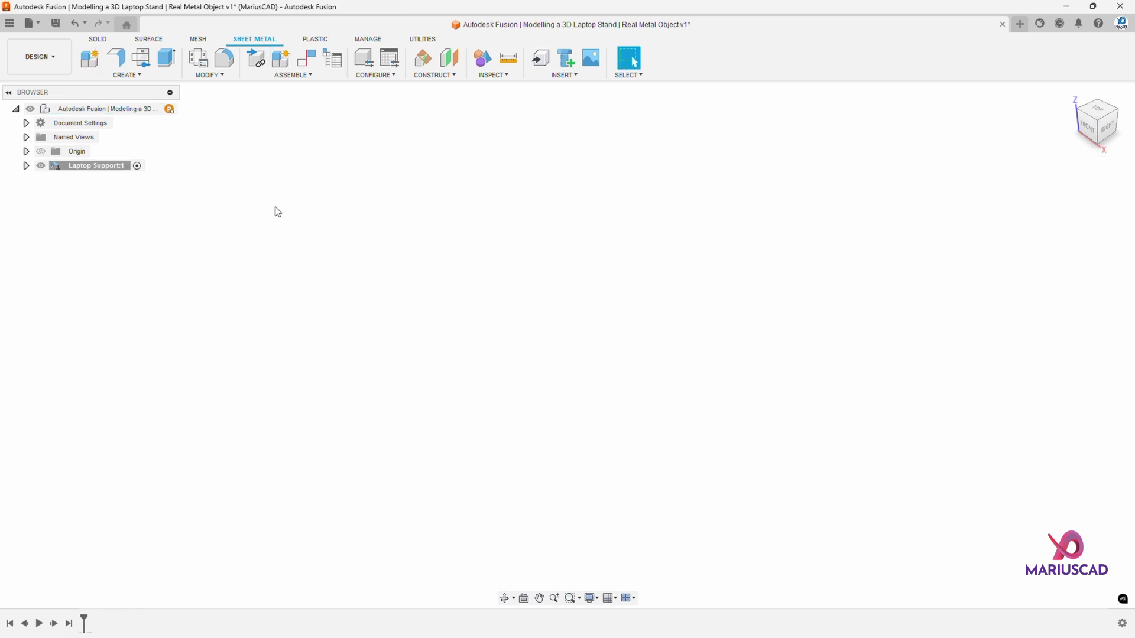
click(26, 166)
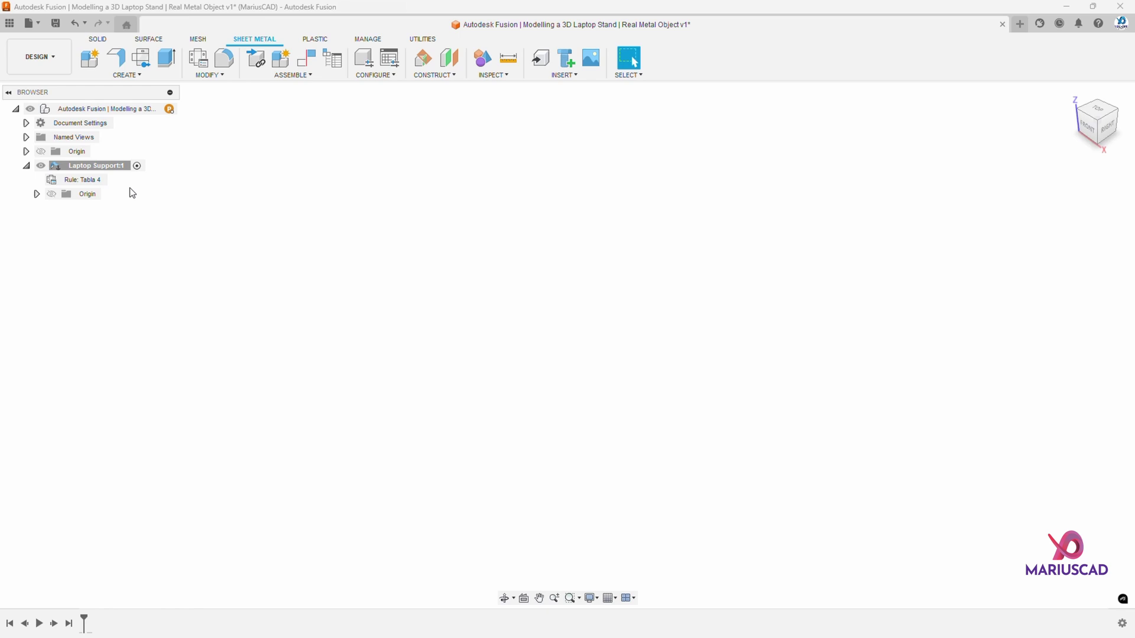
Step: Start a sketch on the front plane and draw a 150 mm upright line from the origin
click(134, 76)
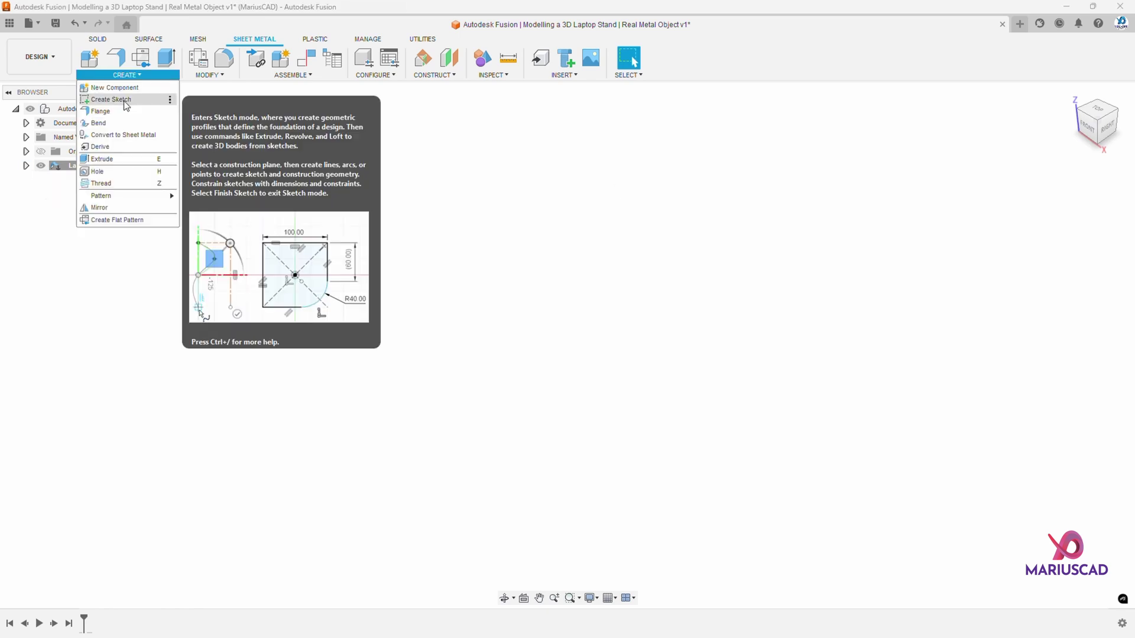
click(126, 100)
click(594, 334)
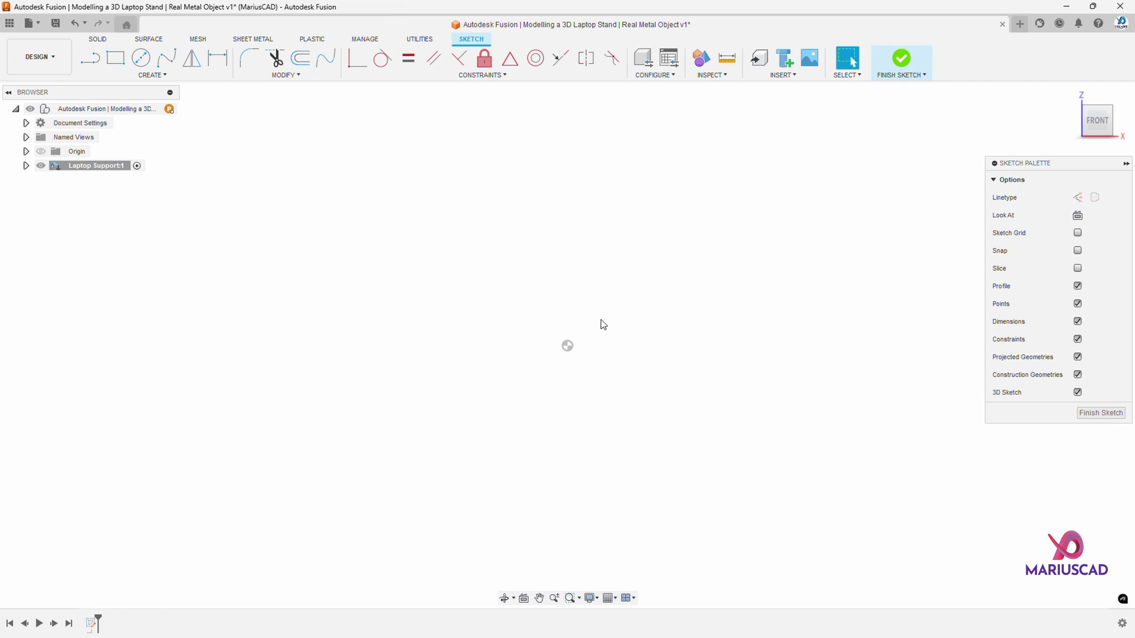
click(91, 58)
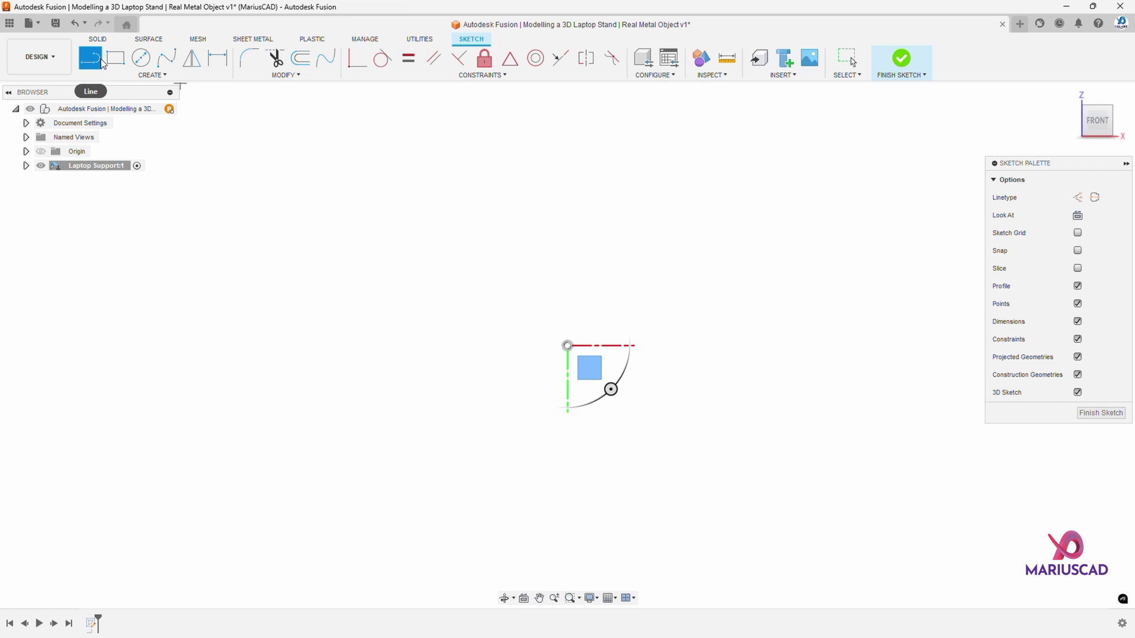
click(567, 345)
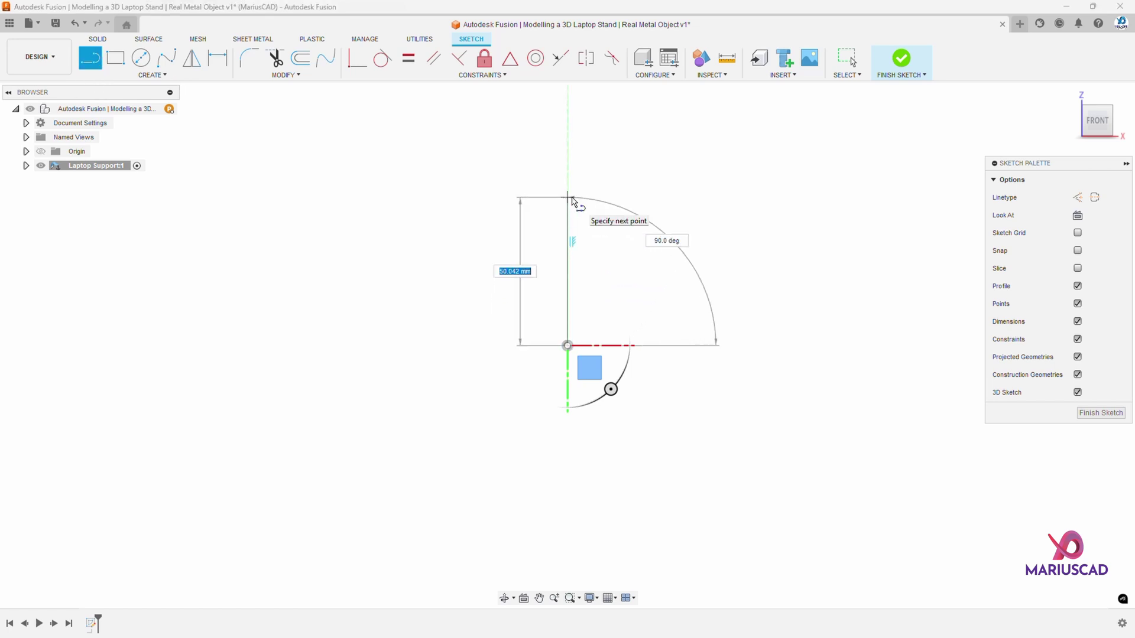
text(150)
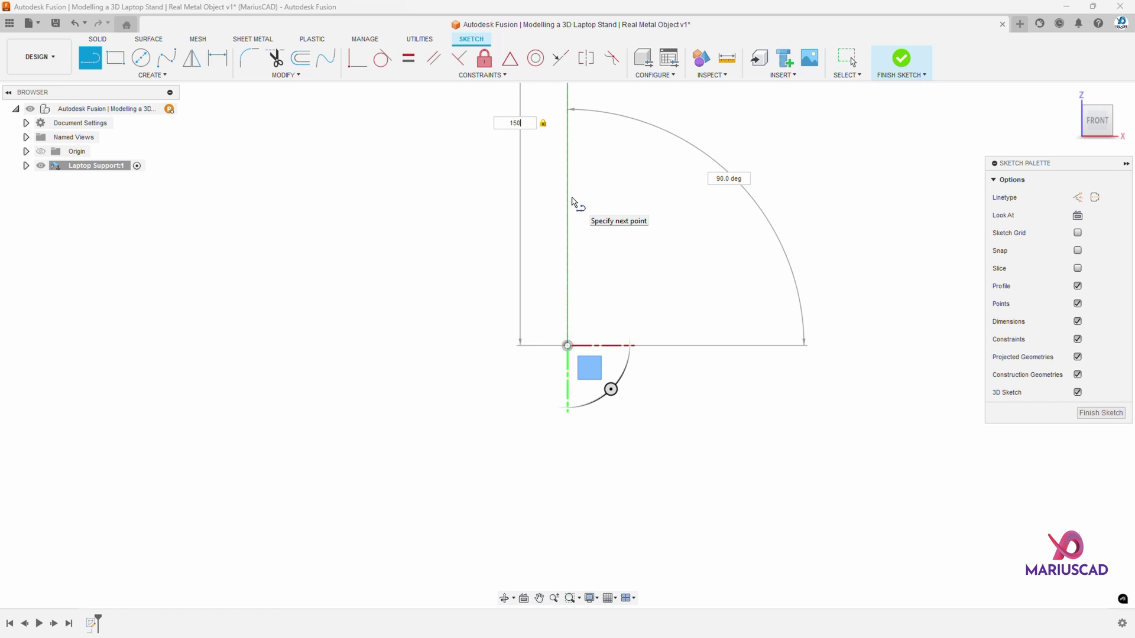
key(Return)
key(Escape)
Step: Draw the 190 mm base line from the upright's lower end
middle_drag(573, 203, 658, 311)
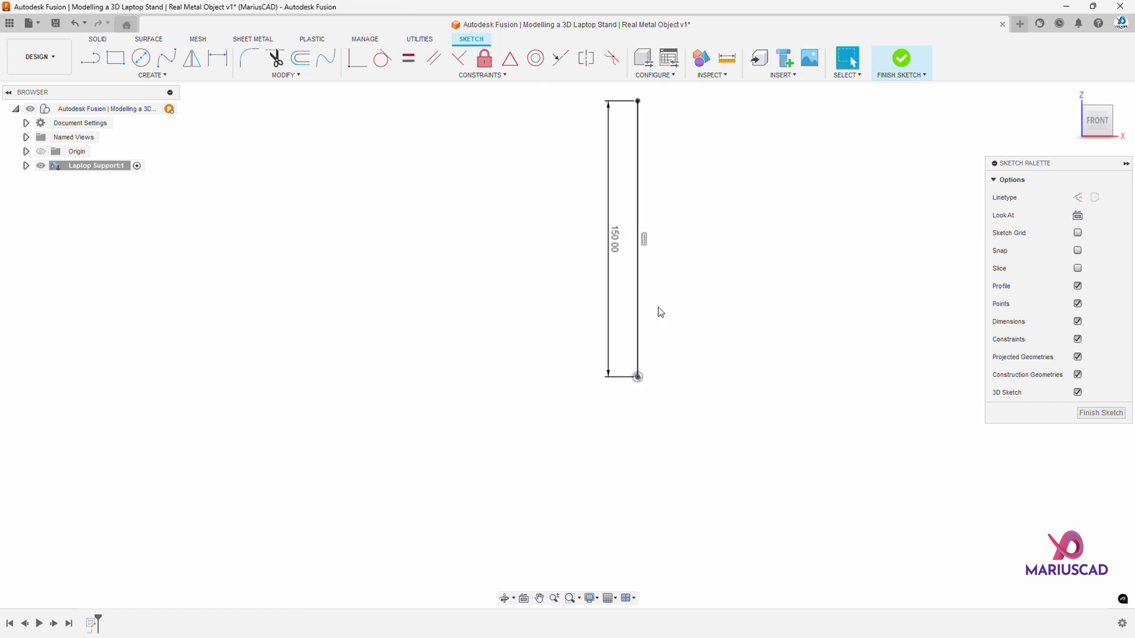
scroll(680, 274, down, 2)
key(l)
middle_drag(680, 274, 733, 304)
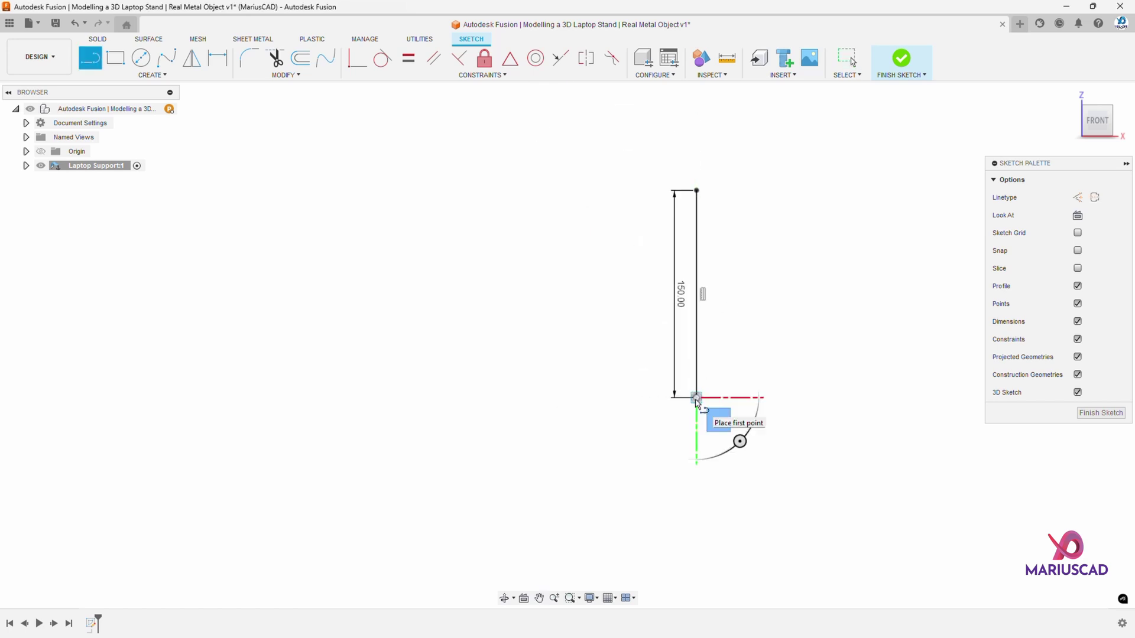
drag(696, 398, 500, 402)
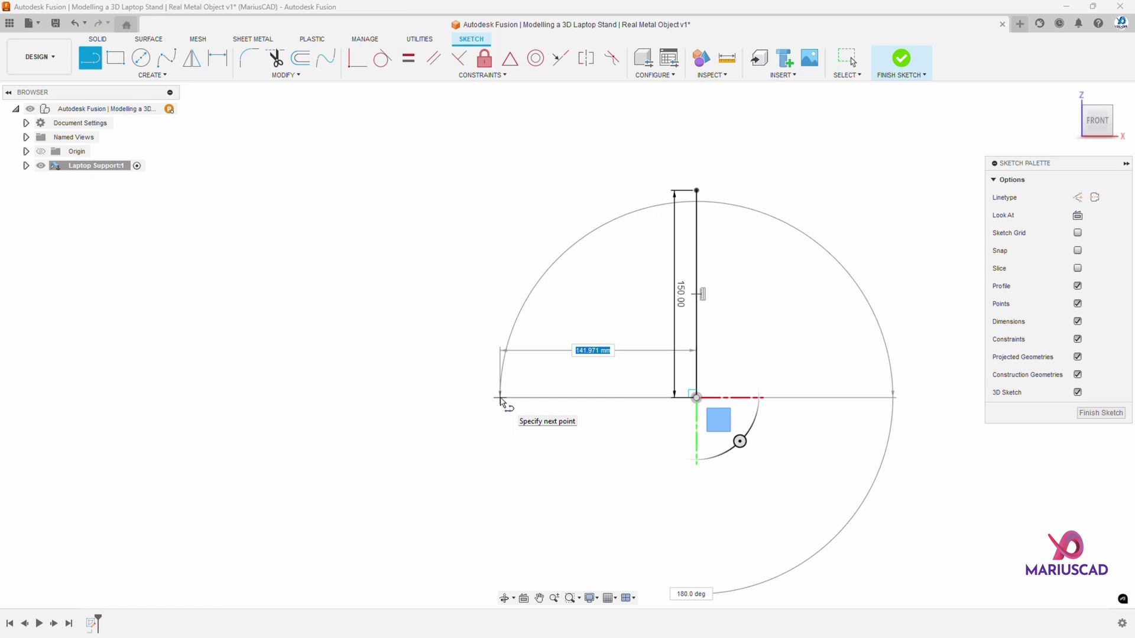
text(190)
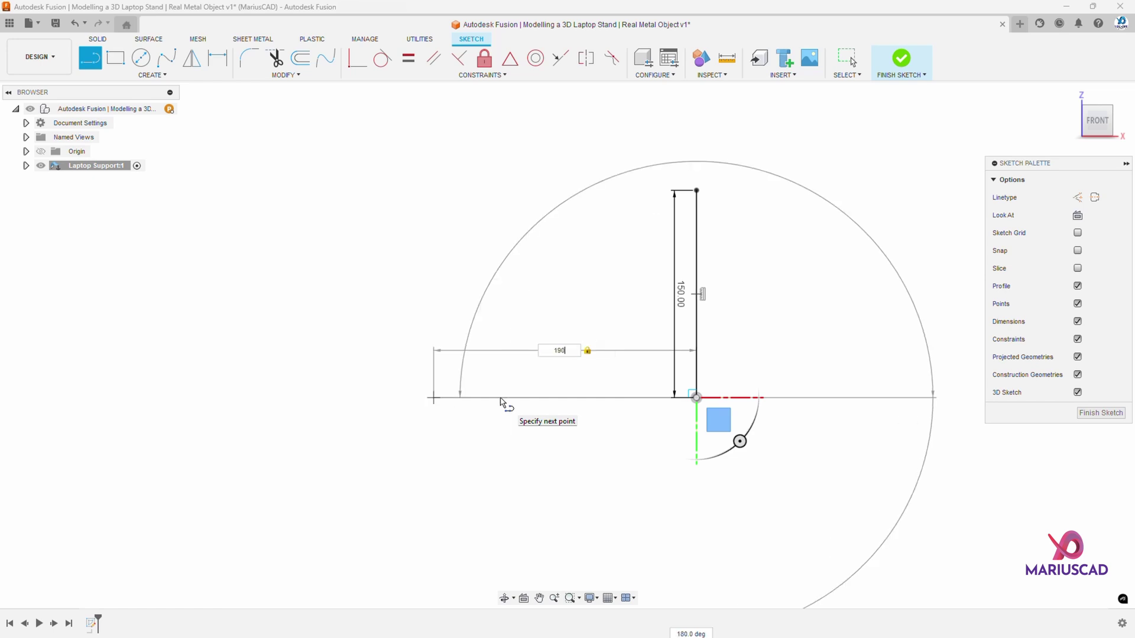
key(Return)
key(Escape)
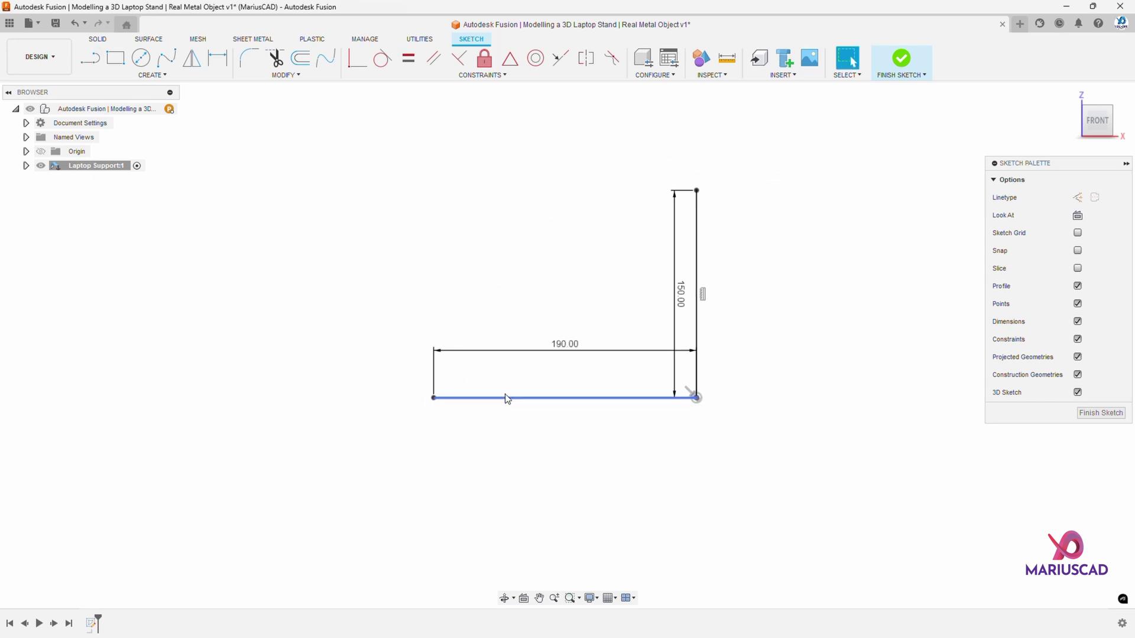
Step: Draw the 225 mm top line at 162° from the upright's top end and finish the sketch
key(l)
click(696, 191)
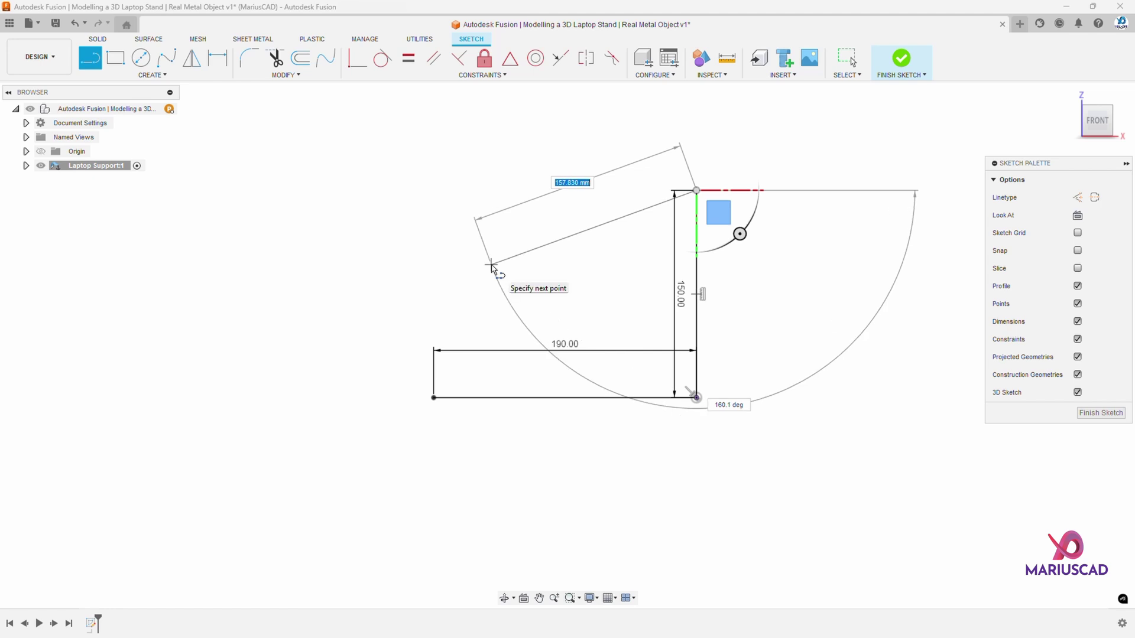
text(225)
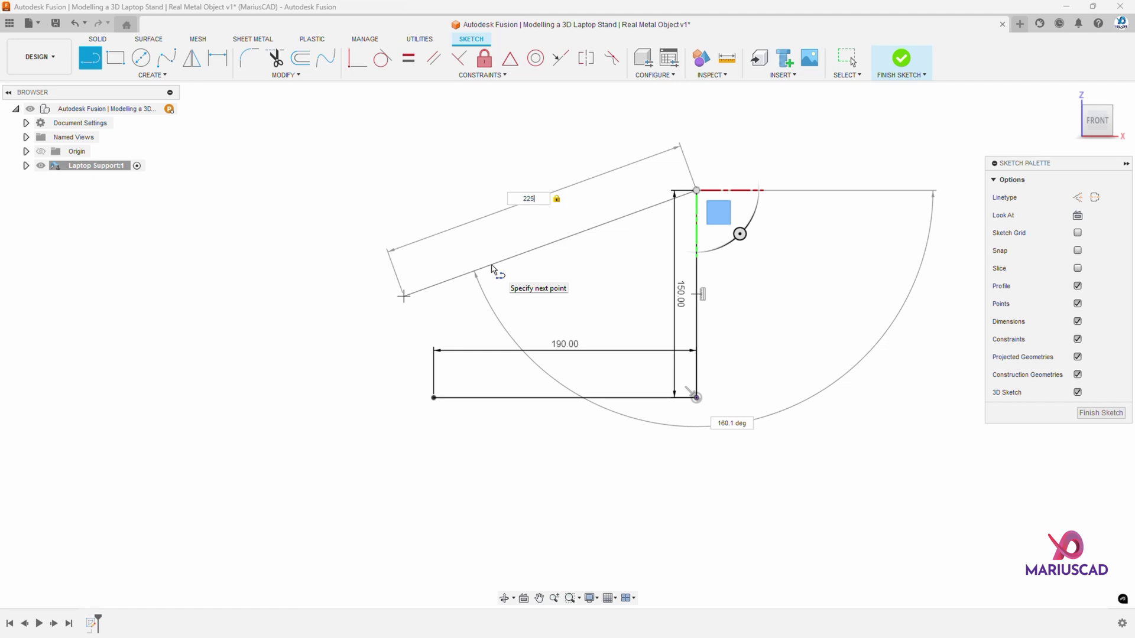
key(Tab)
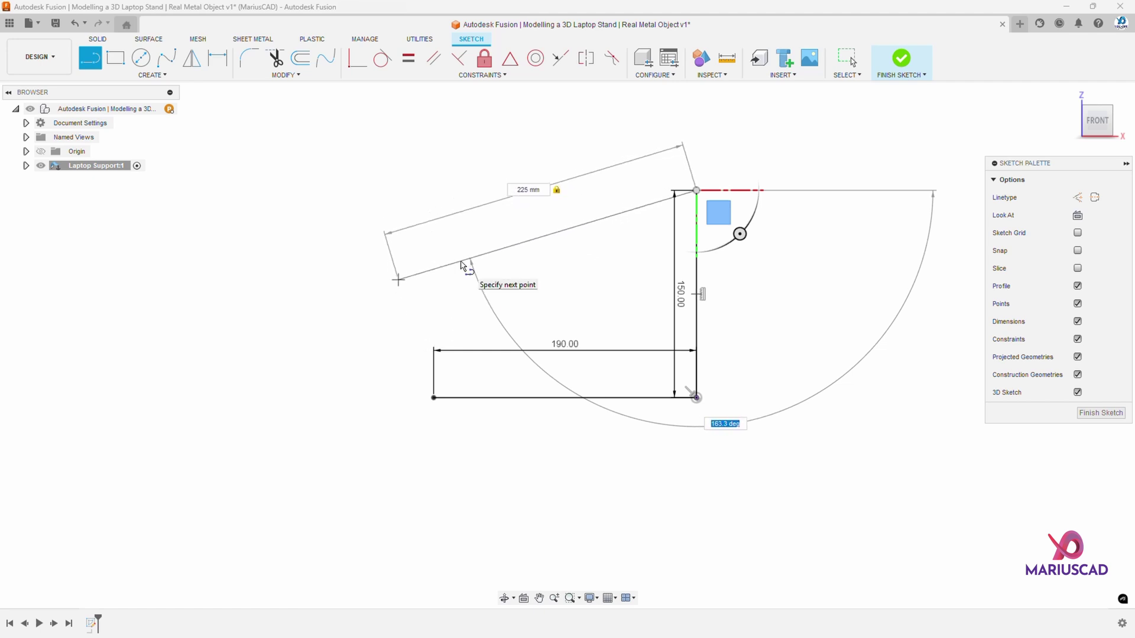
text(162)
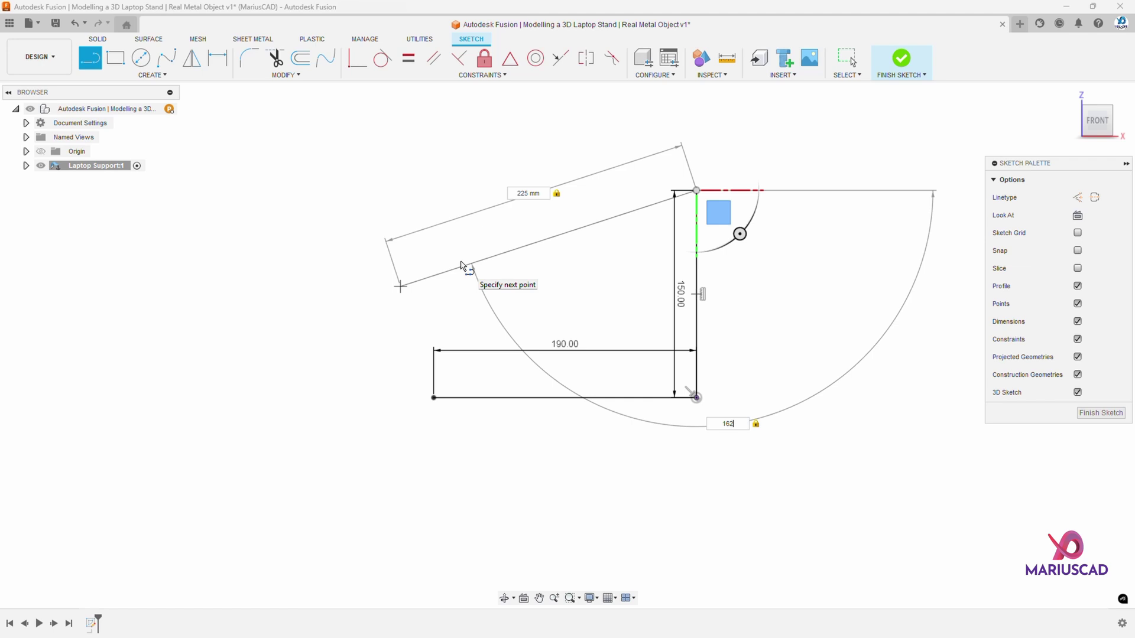
key(Return)
key(Escape)
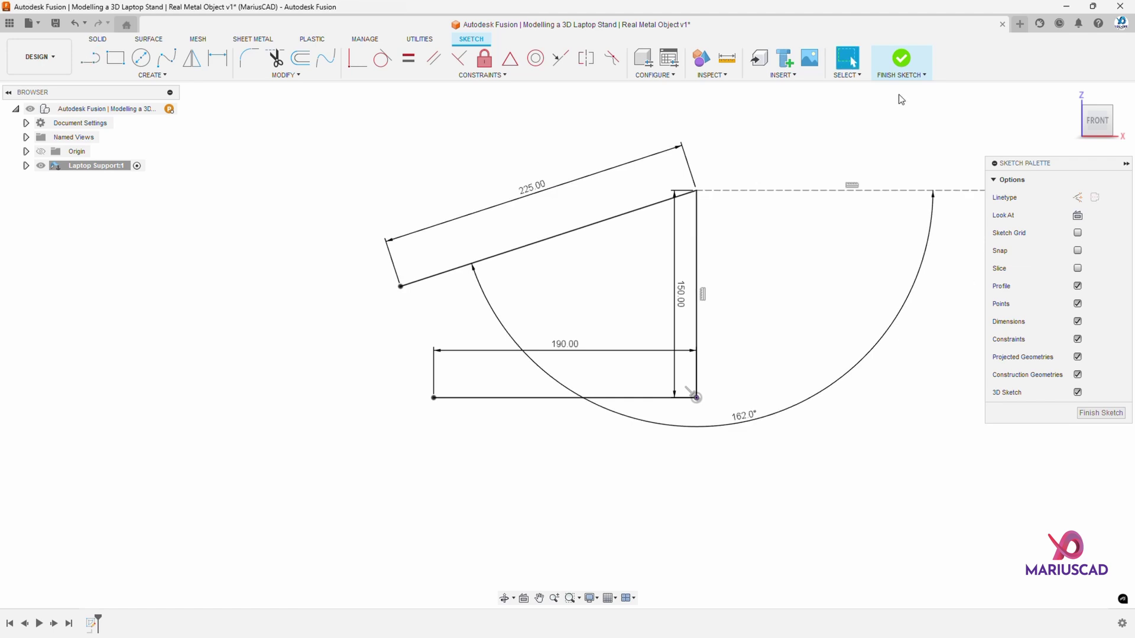
click(899, 63)
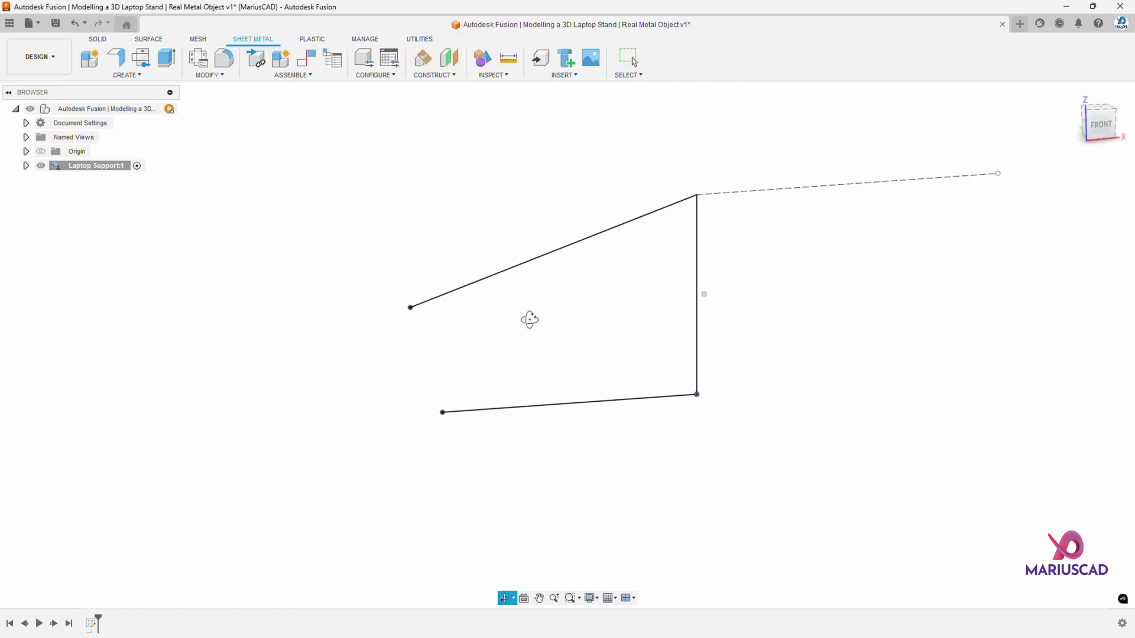
Step: Start a flange from the sketched profile chain with a distance of 235 mm
click(120, 63)
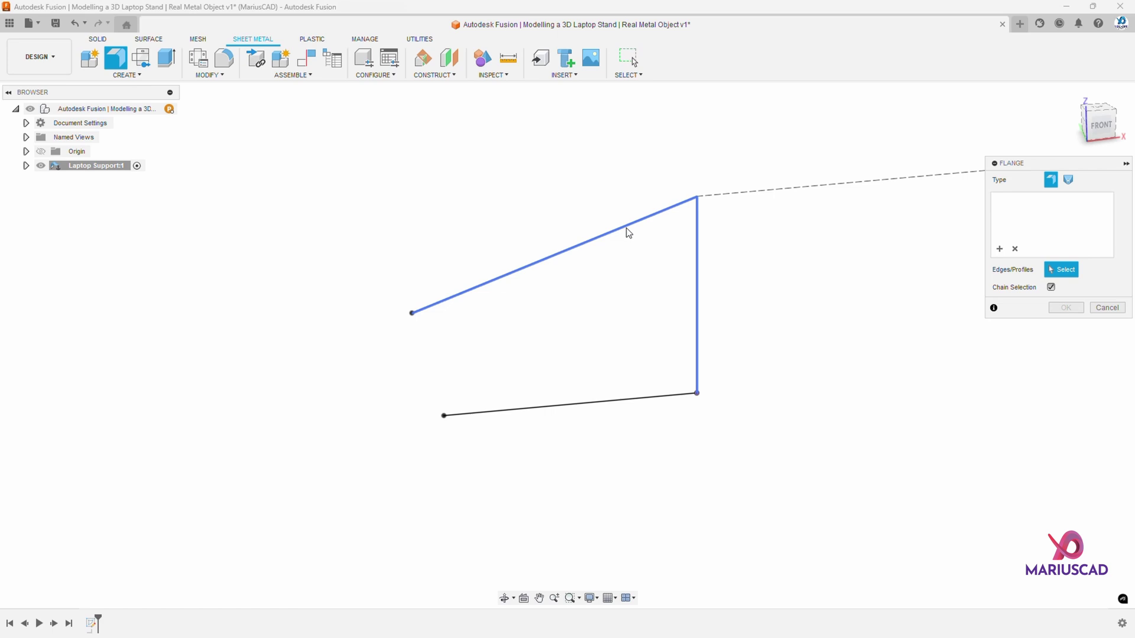
click(621, 224)
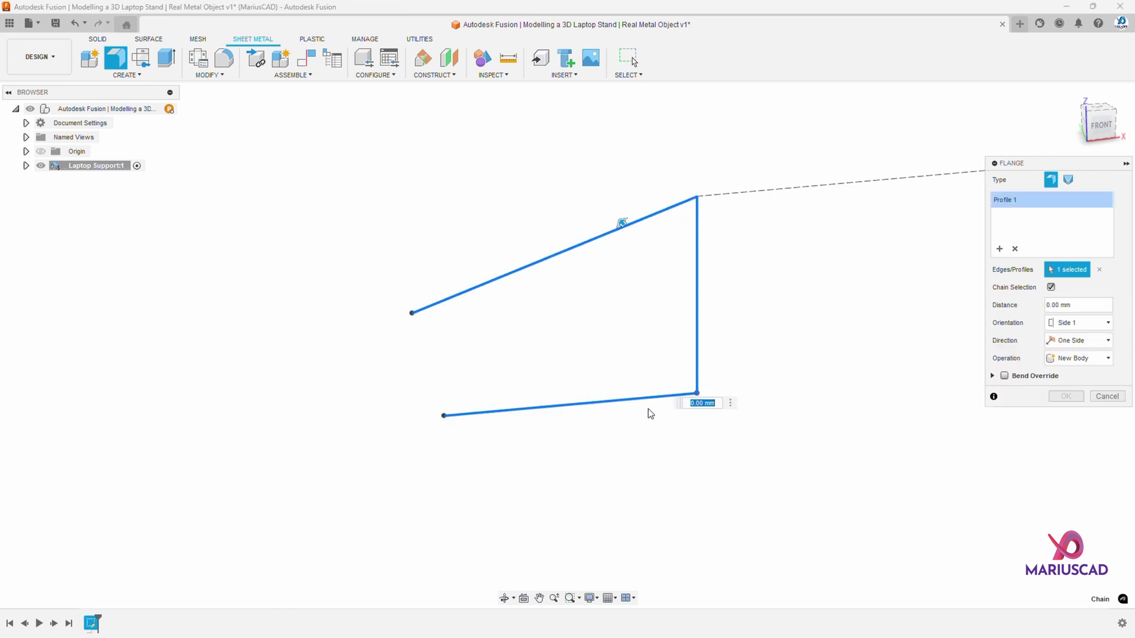
drag(621, 219, 532, 150)
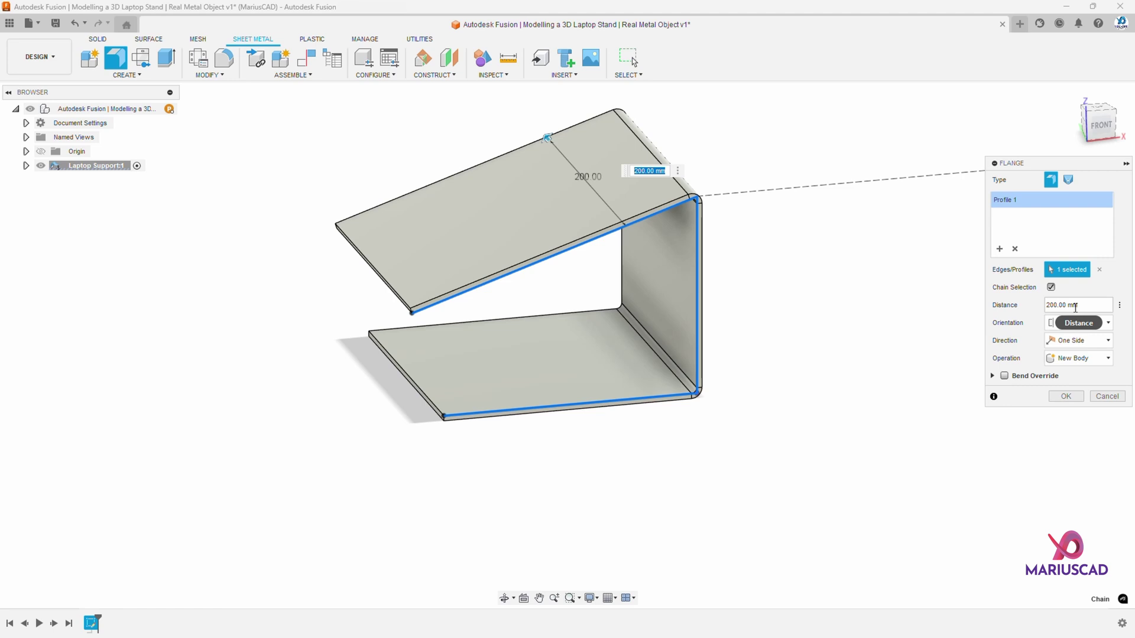
drag(1087, 305, 1043, 307)
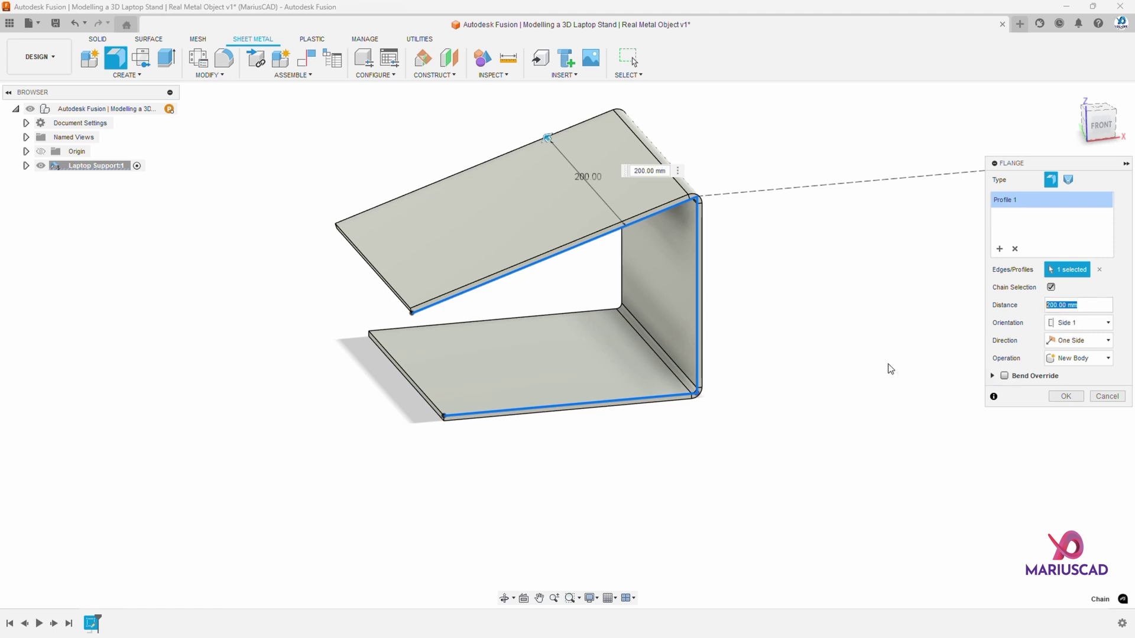
text(235)
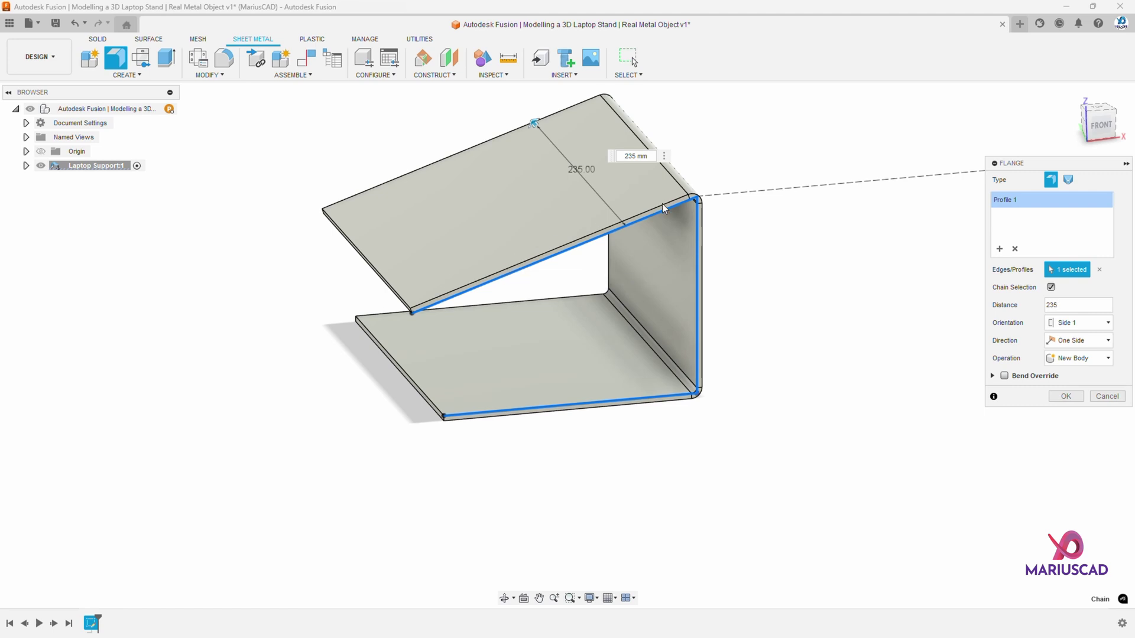
Step: Flip the flange to Side 2, override bend radius to 4 mm, apply, and fit the view
click(1073, 324)
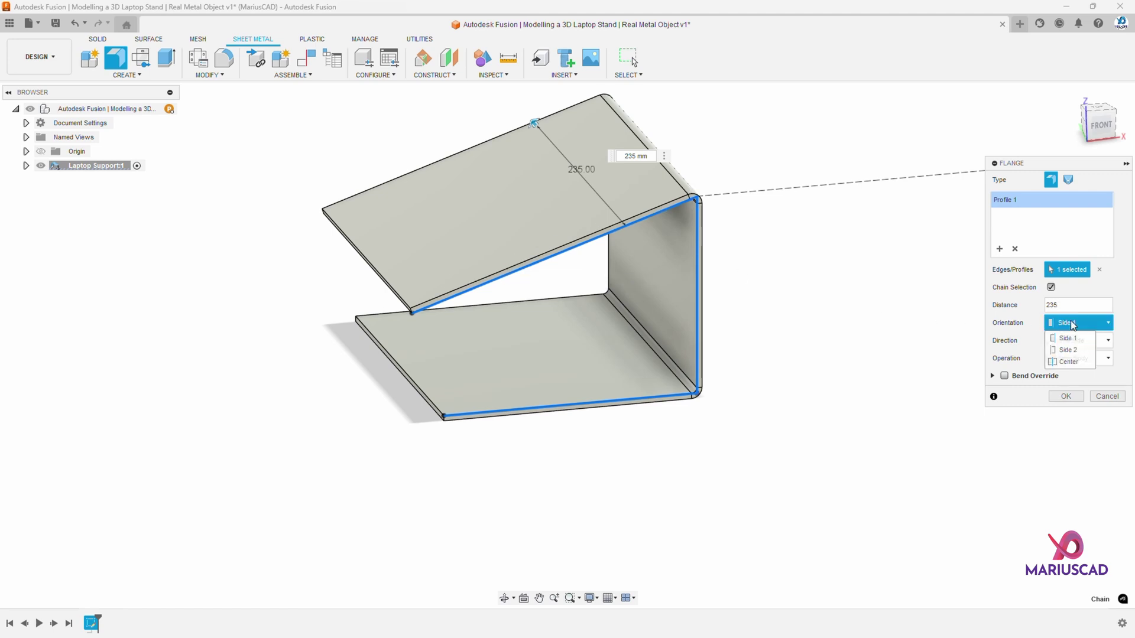
click(1068, 350)
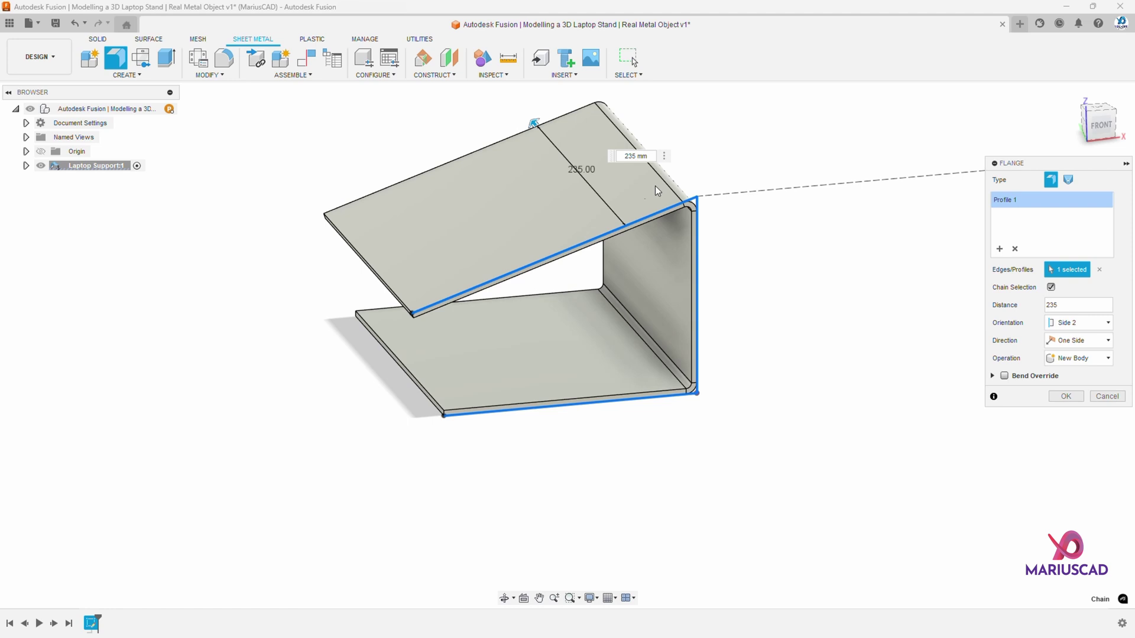
mouse_move(732, 384)
shift+middle_down()
mouse_move(699, 349)
mouse_move(721, 367)
shift+middle_up()
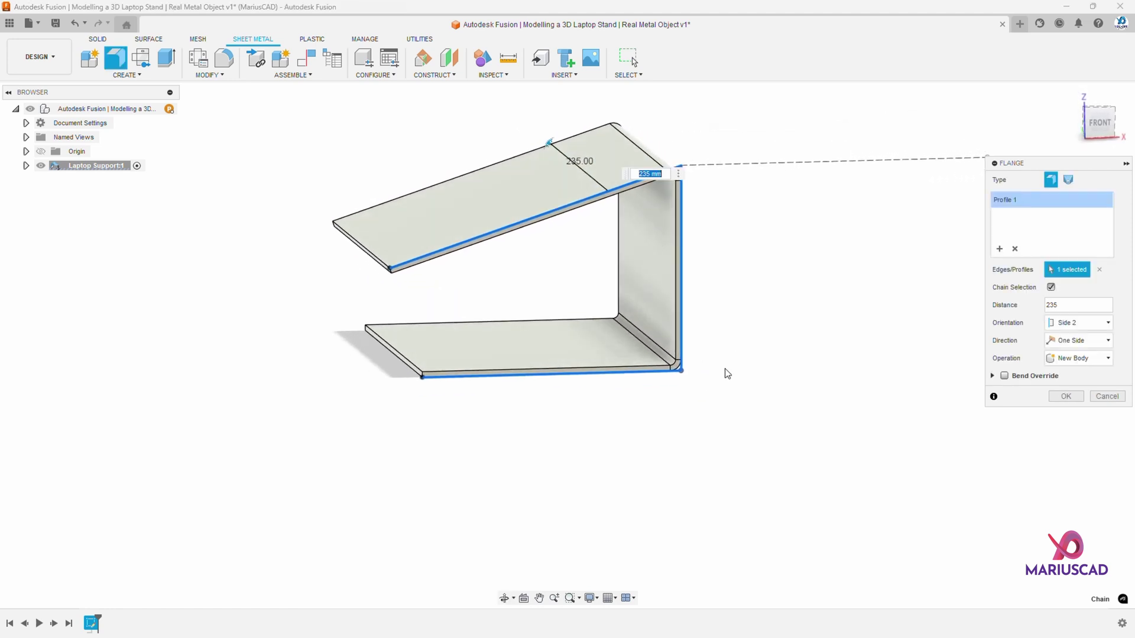
click(1004, 376)
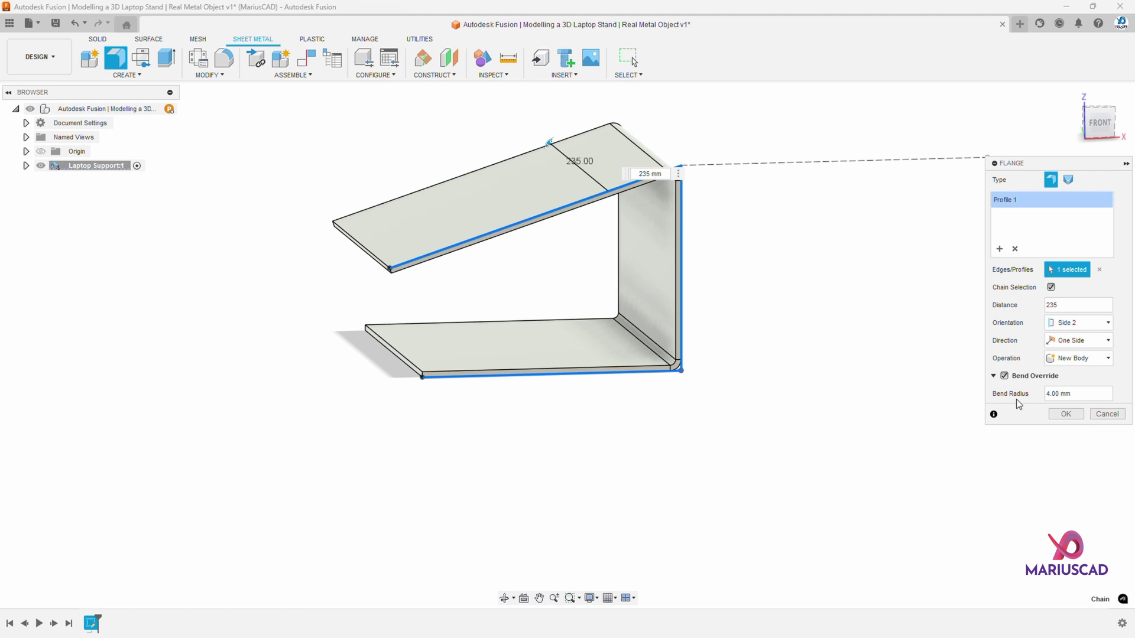
scroll(654, 363, up, 5)
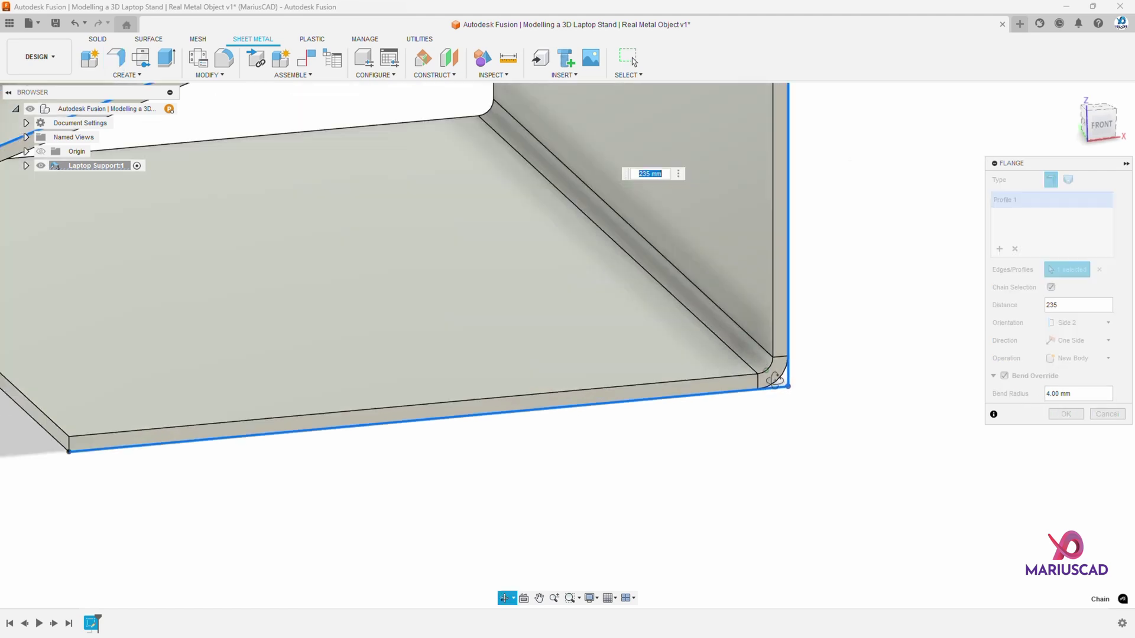
click(1052, 393)
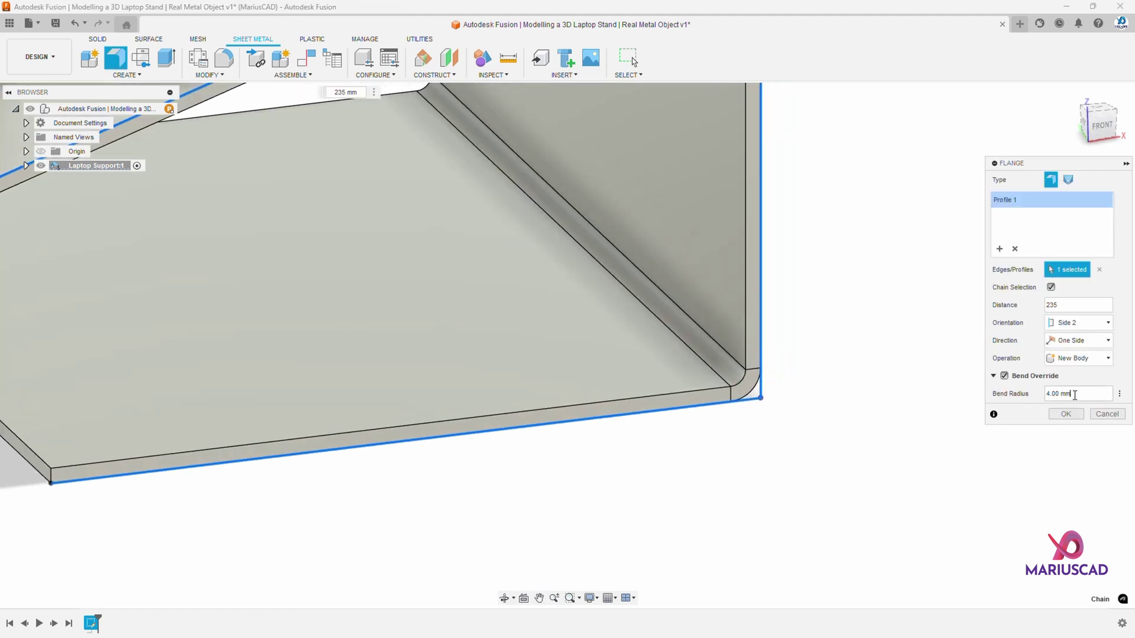
text(1)
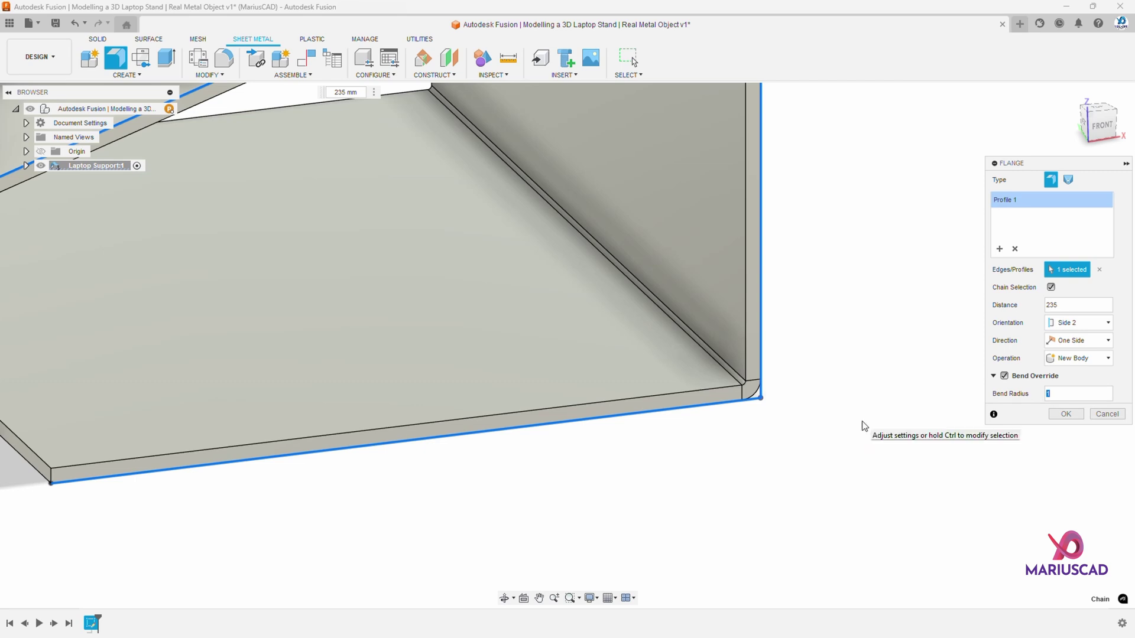
text(4)
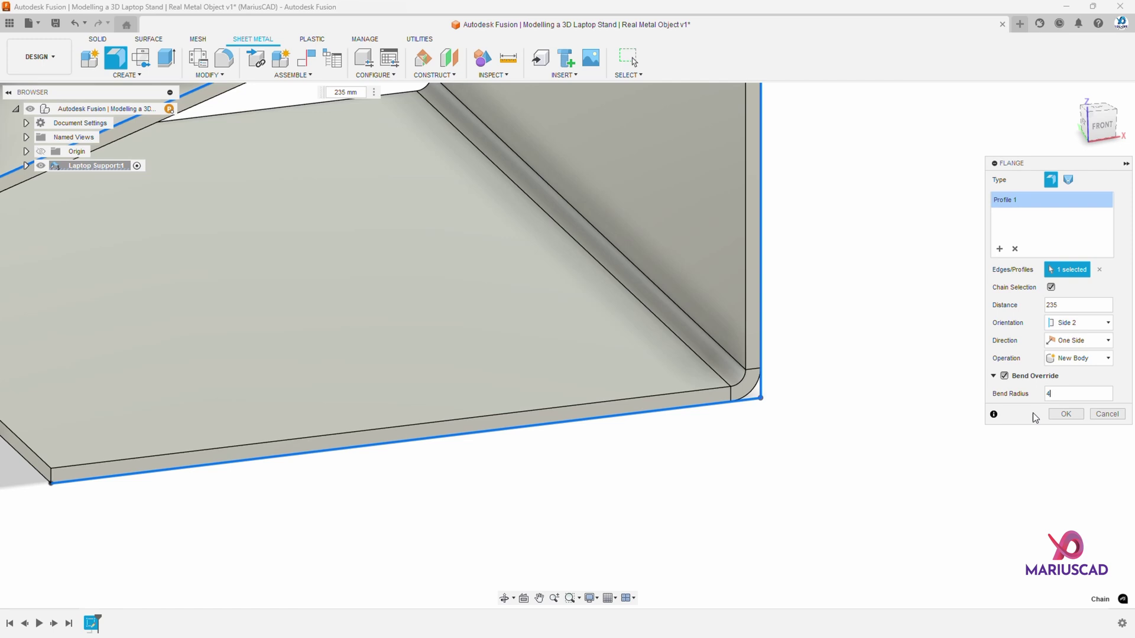
click(1058, 416)
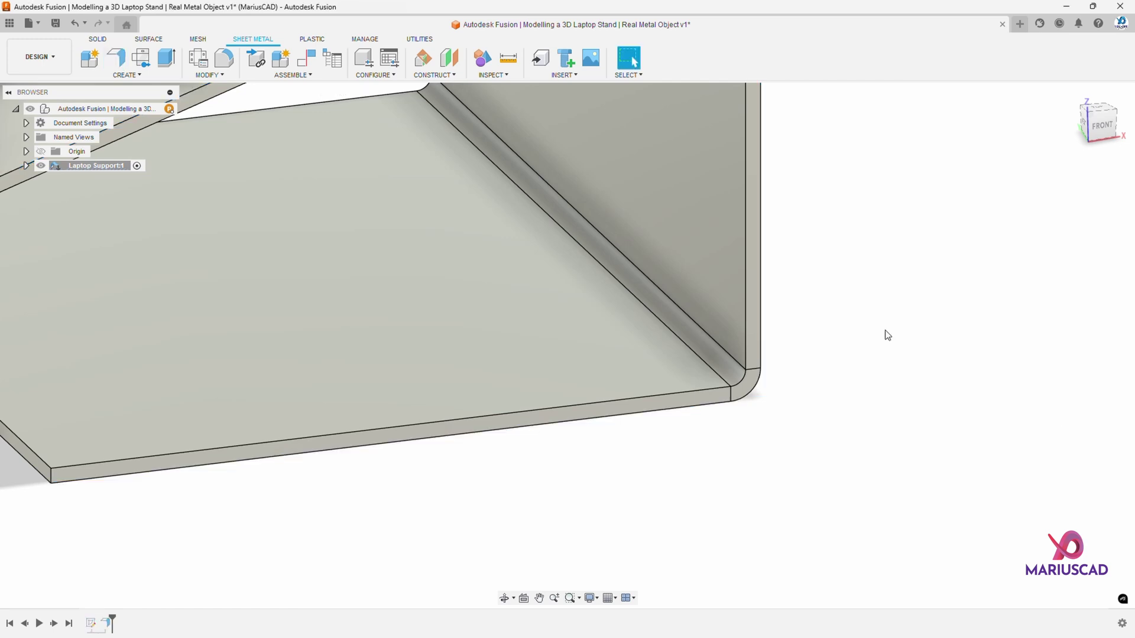
key(F6)
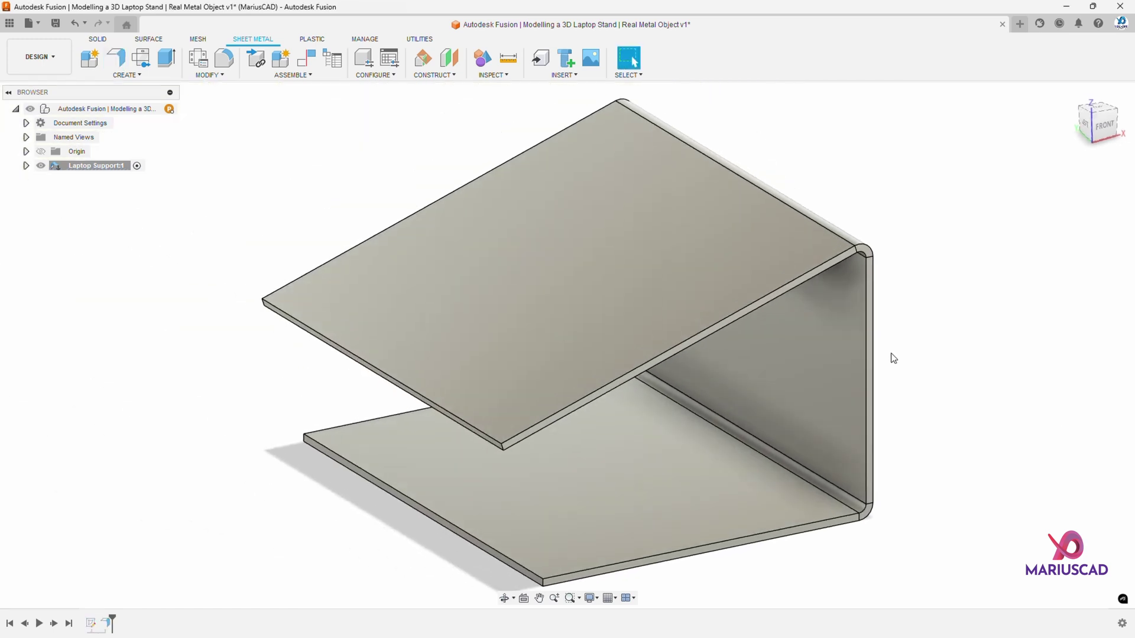
Step: Flange the top plate's front edge symmetrically with 45 mm distance and 15 mm height
click(115, 57)
click(380, 357)
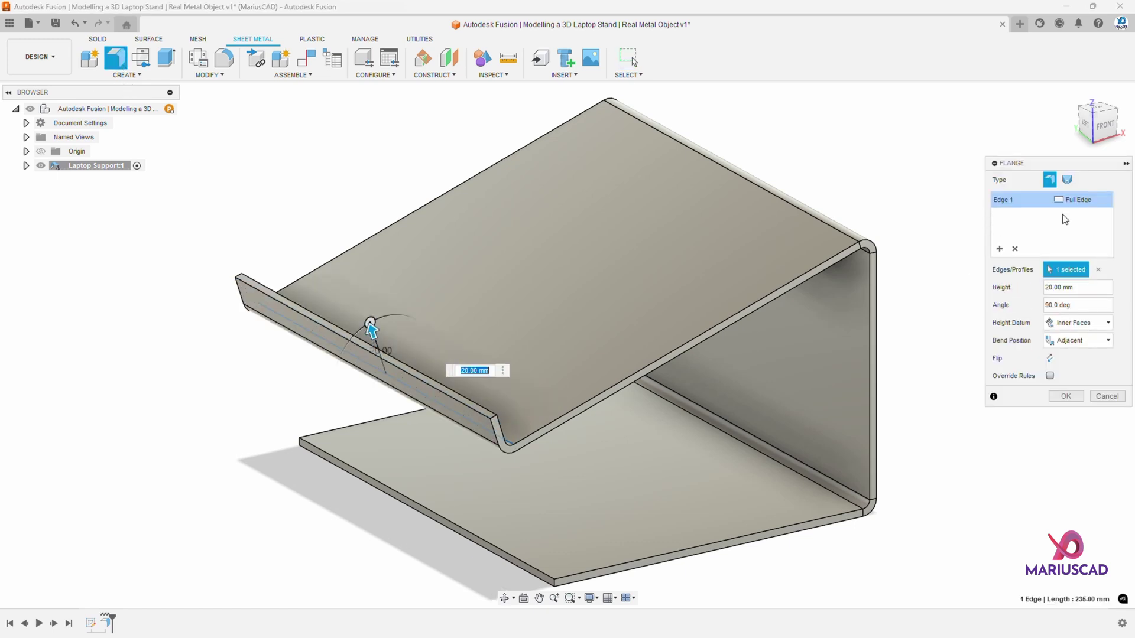
click(1073, 201)
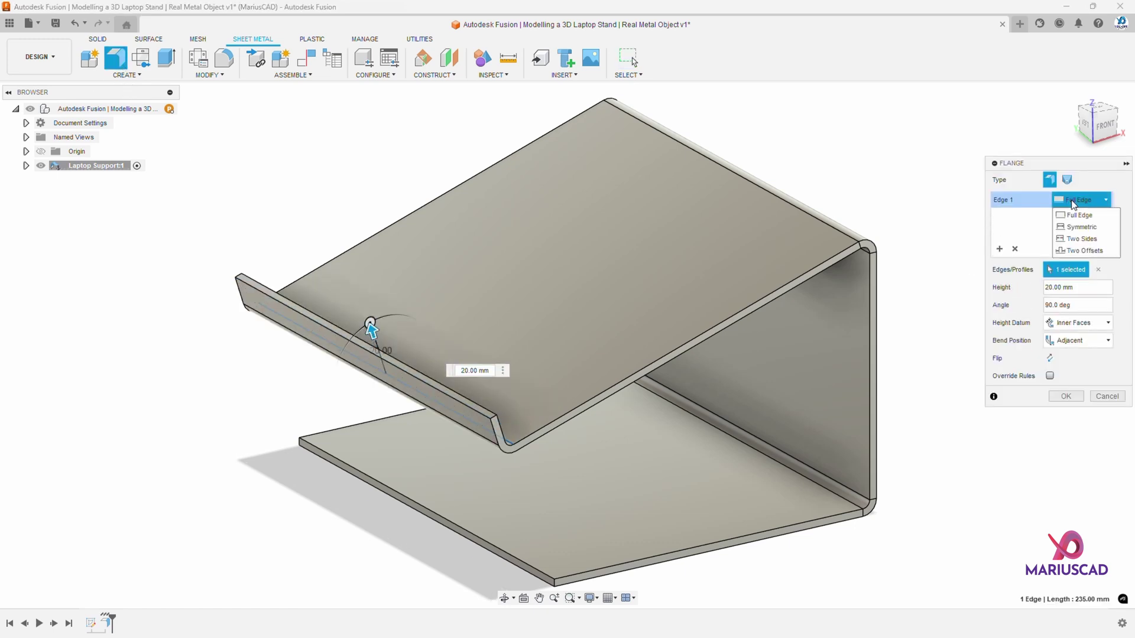
click(1083, 228)
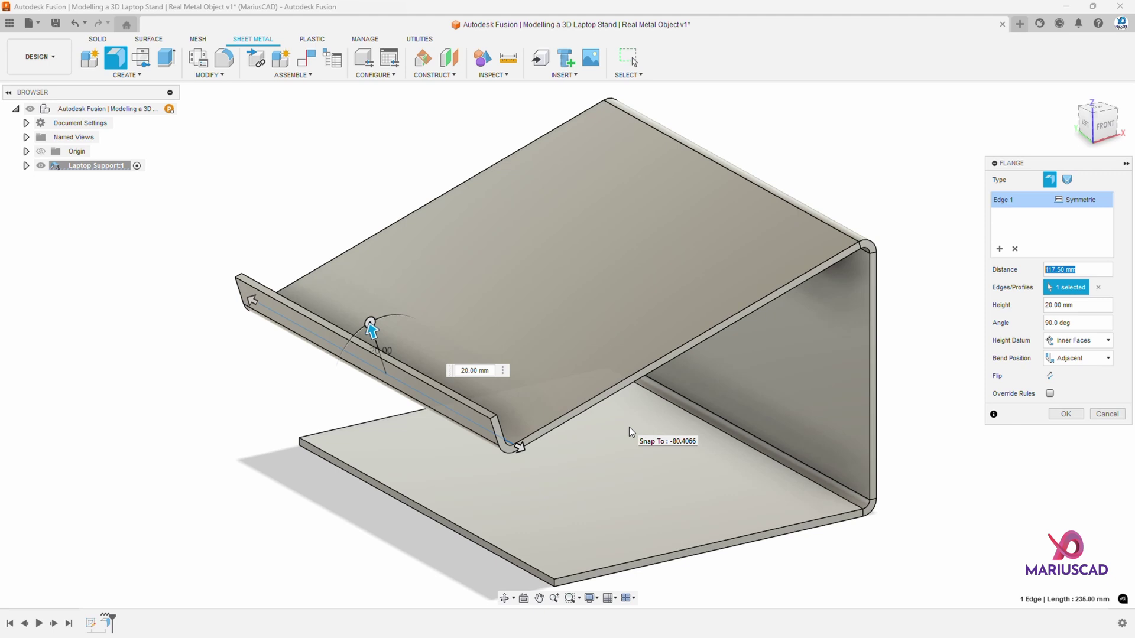
text(45)
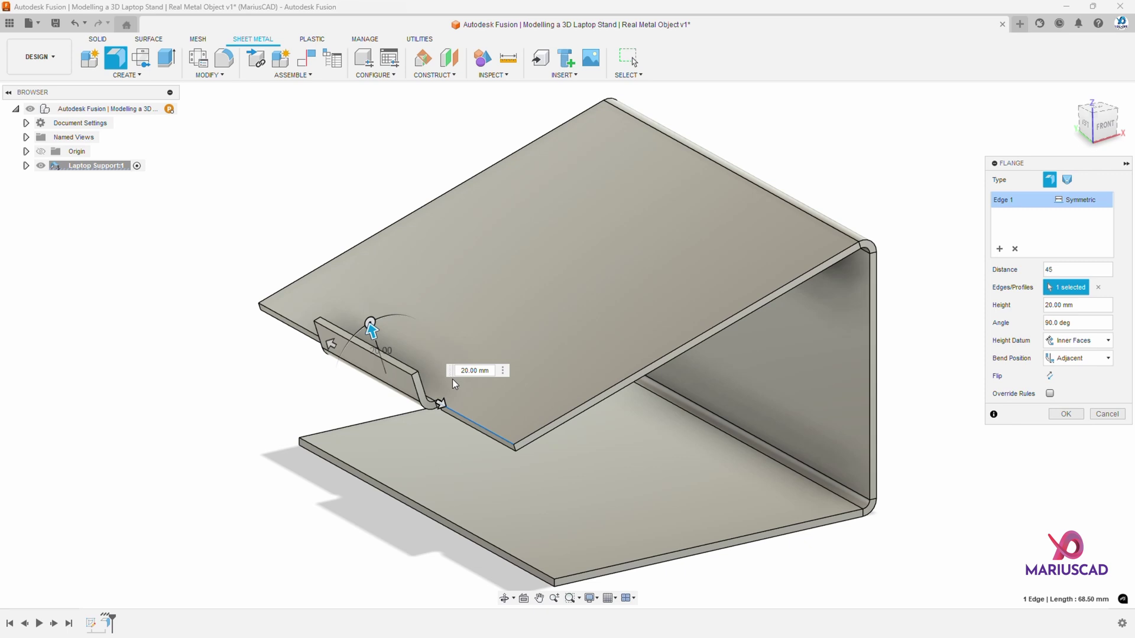
click(1042, 306)
text(15)
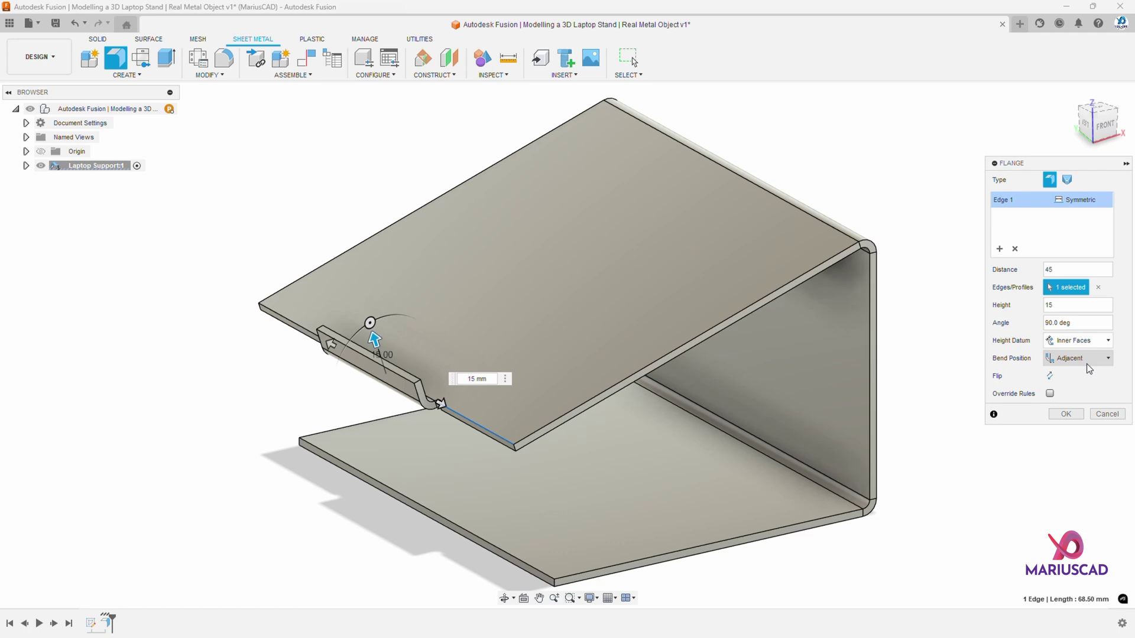
click(1062, 415)
shift+middle_drag(555, 395, 471, 388)
scroll(471, 388, up, 5)
Step: Start a sketch on the front lip face and project the face outline into it
click(470, 389)
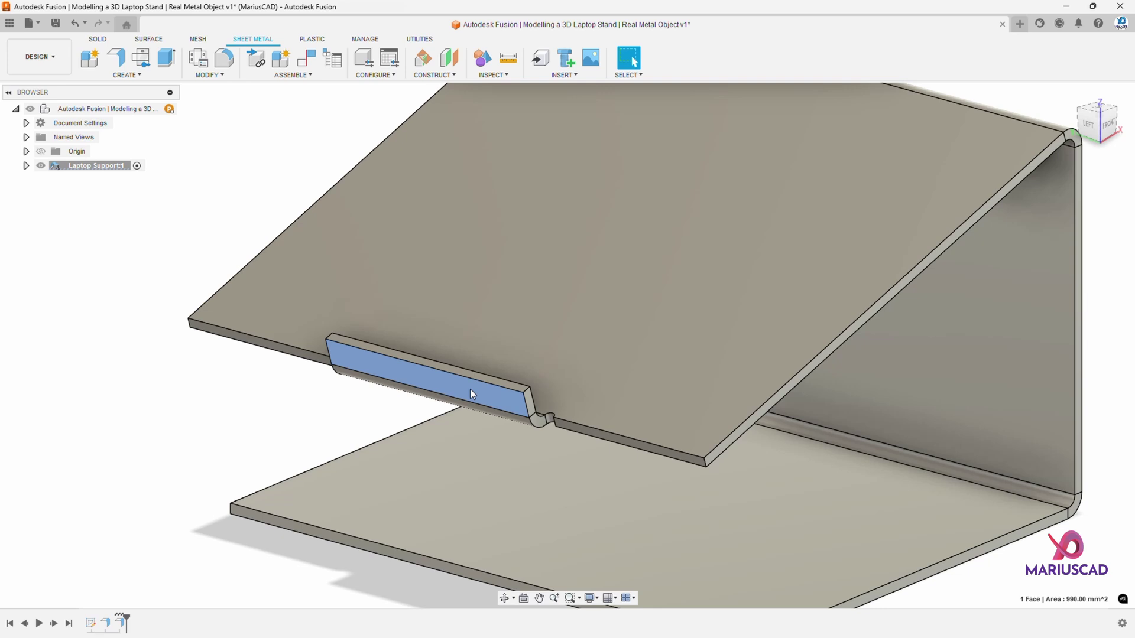
right_click(470, 389)
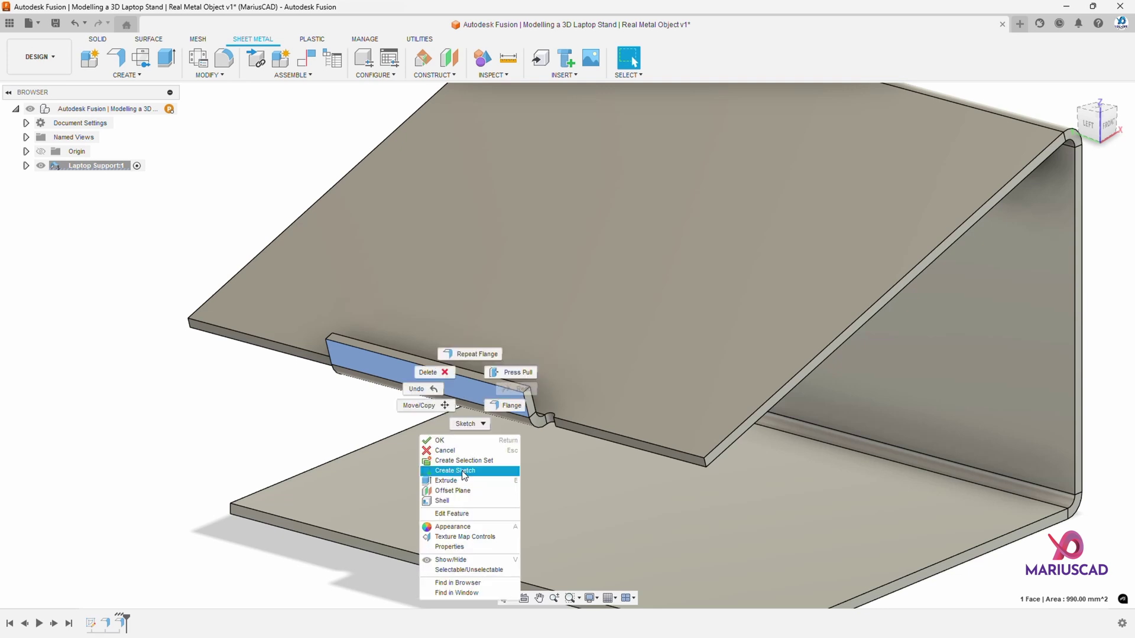
click(463, 471)
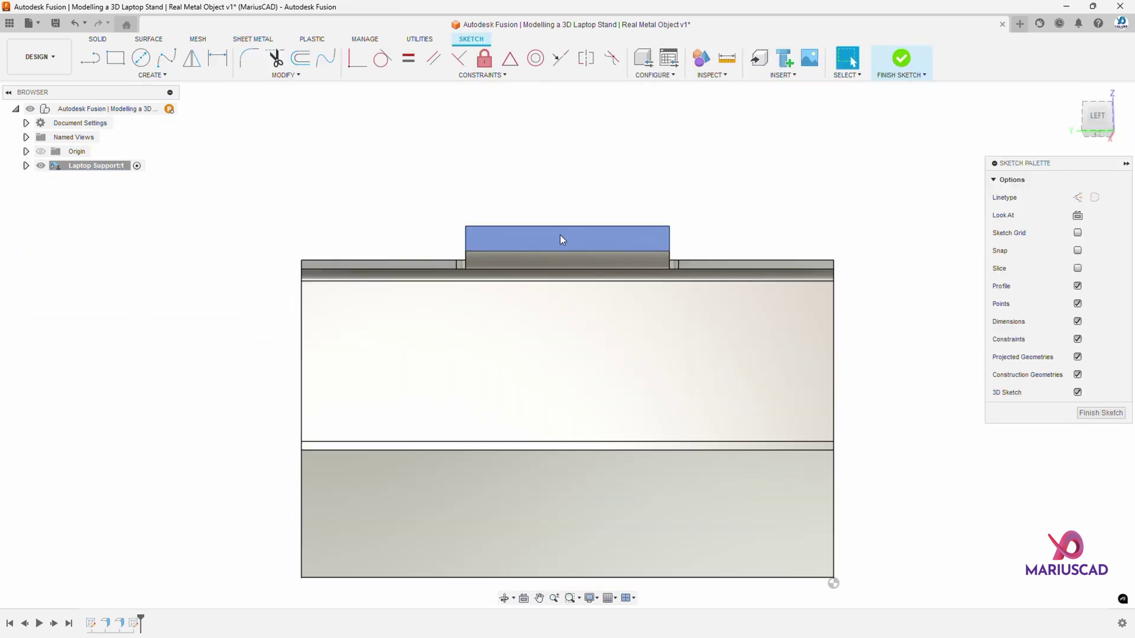
key(p)
click(577, 237)
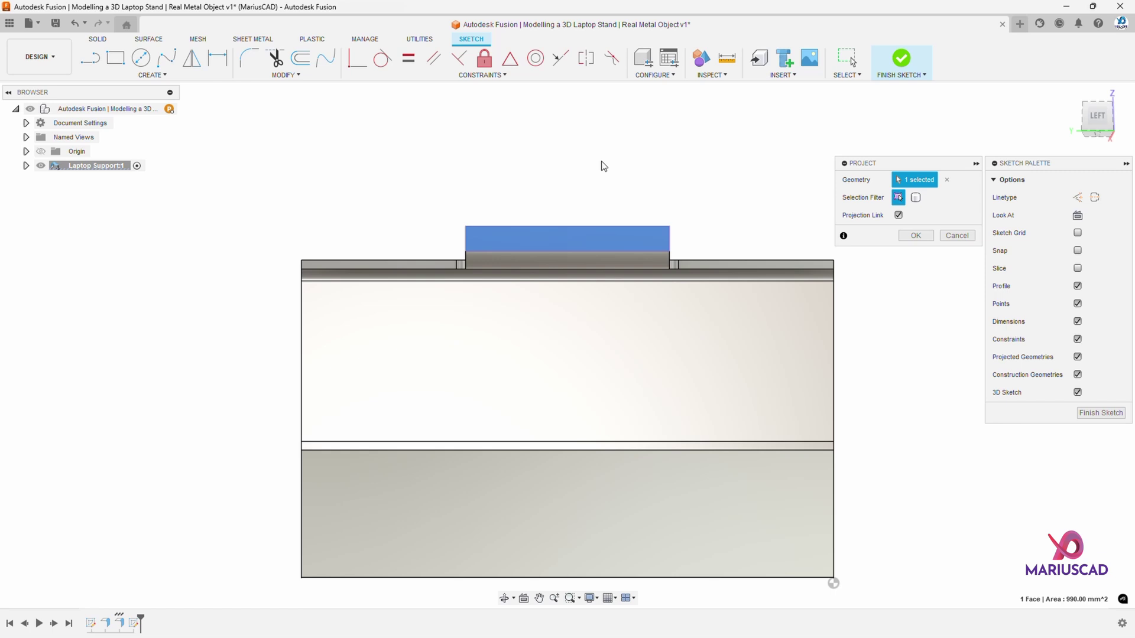
key(Return)
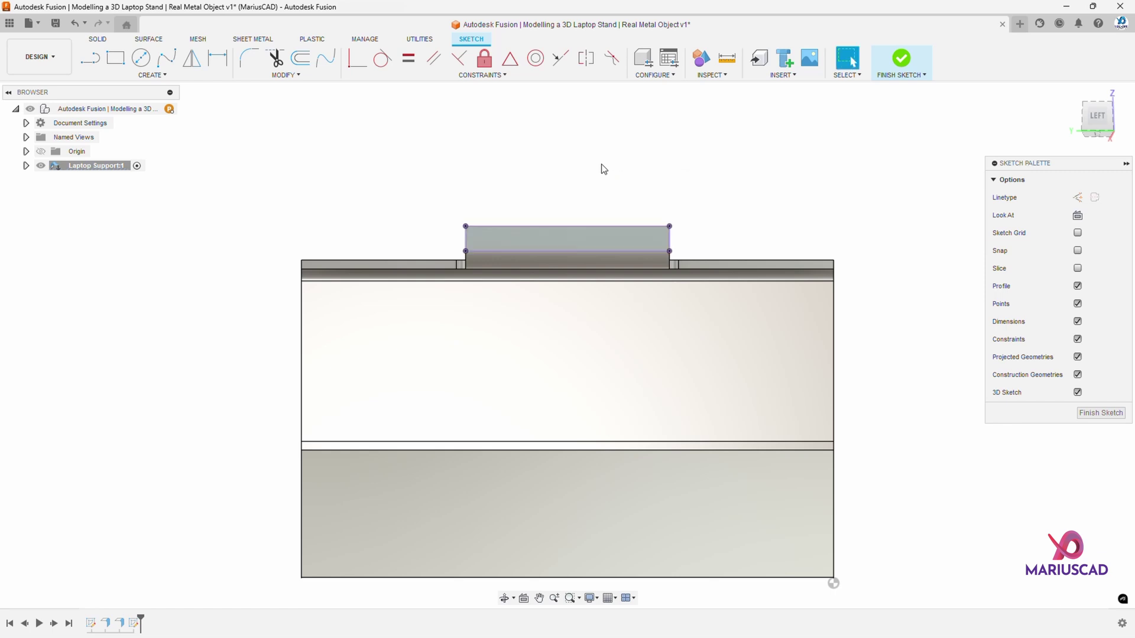
click(152, 75)
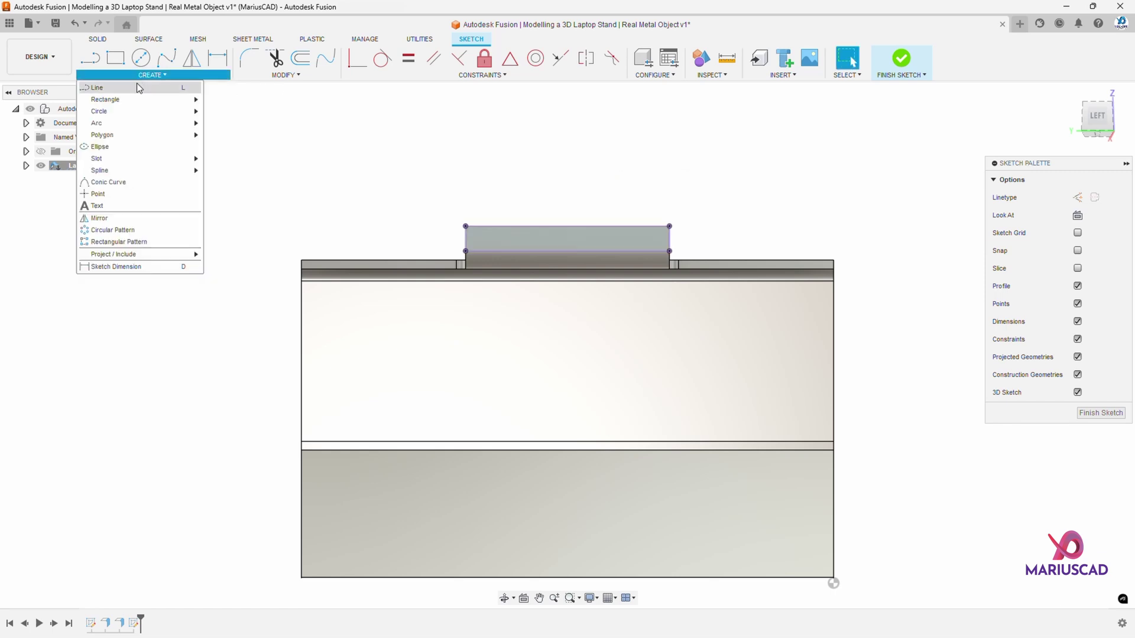
mouse_move(177, 254)
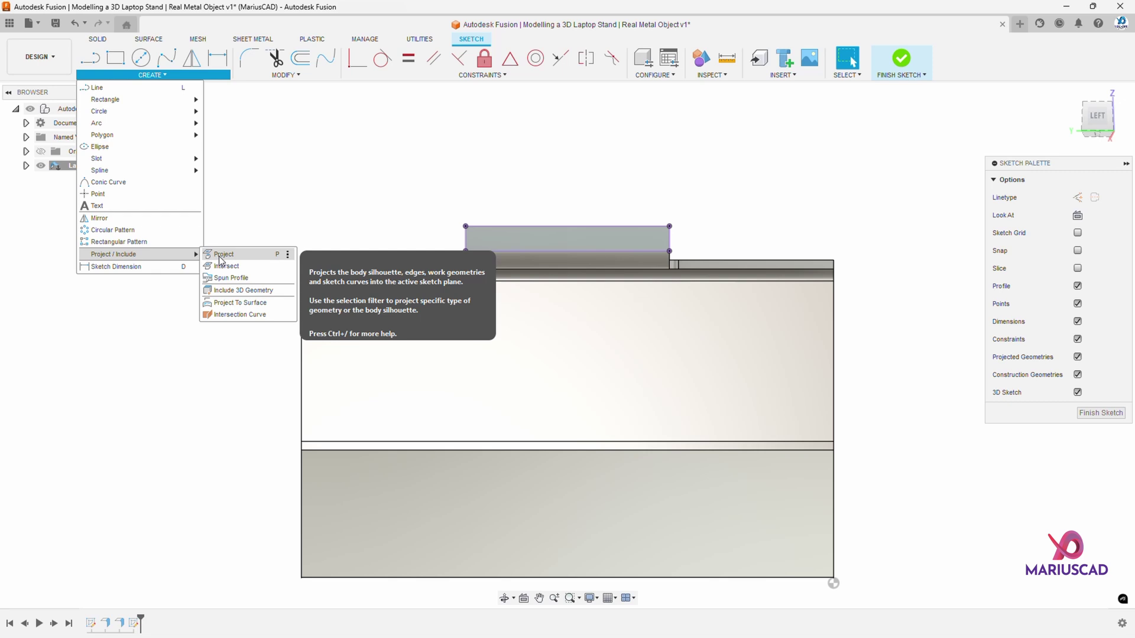
click(560, 147)
Step: Offset the lip's bottom edge by -20 mm and centre a 16.25*2 mm diameter circle on its midpoint
click(618, 257)
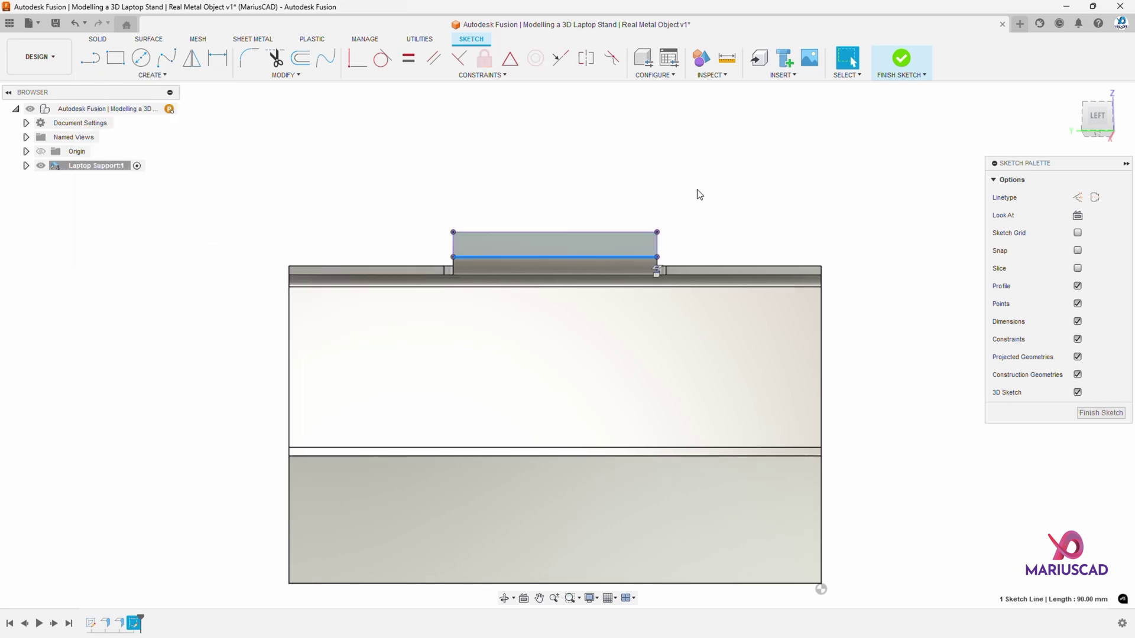
key(o)
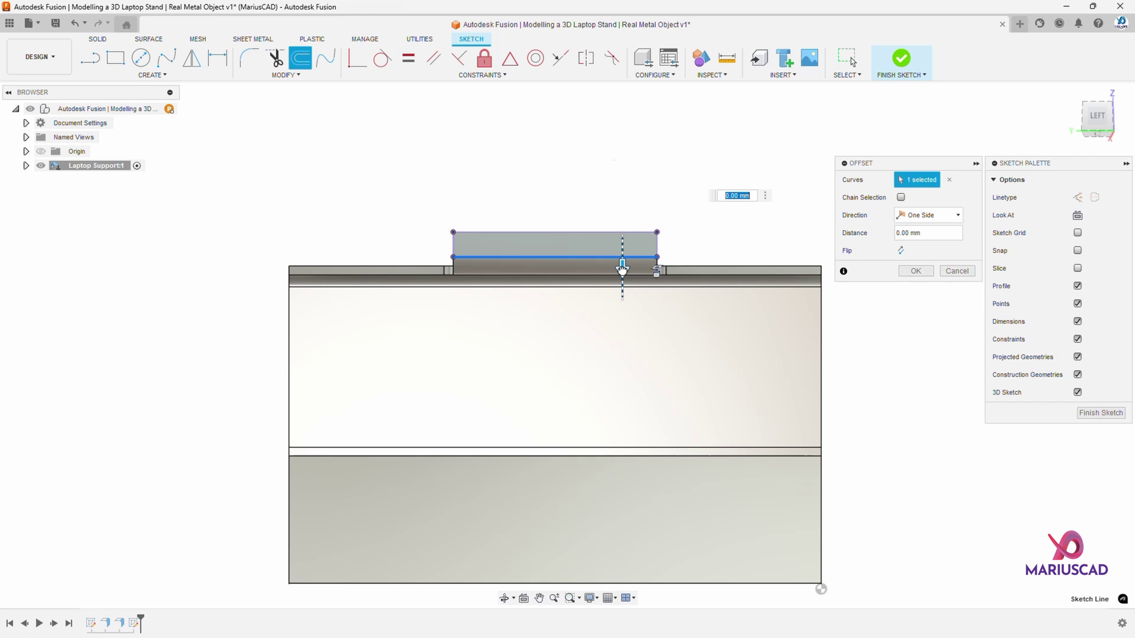
drag(621, 268, 802, 160)
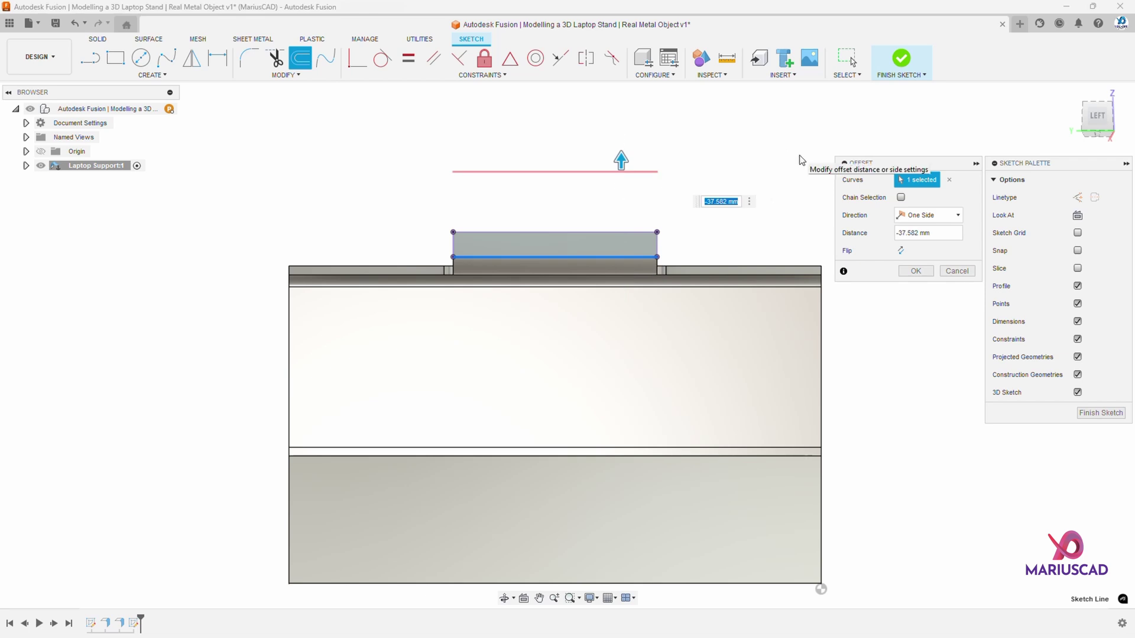
text(-20.25)
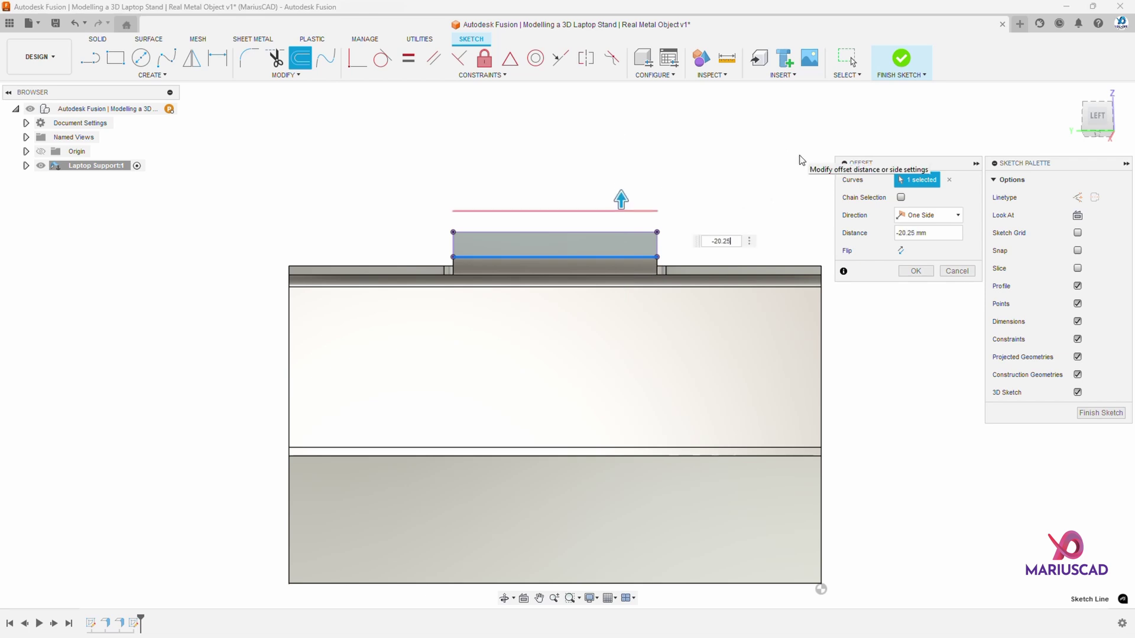
key(Return)
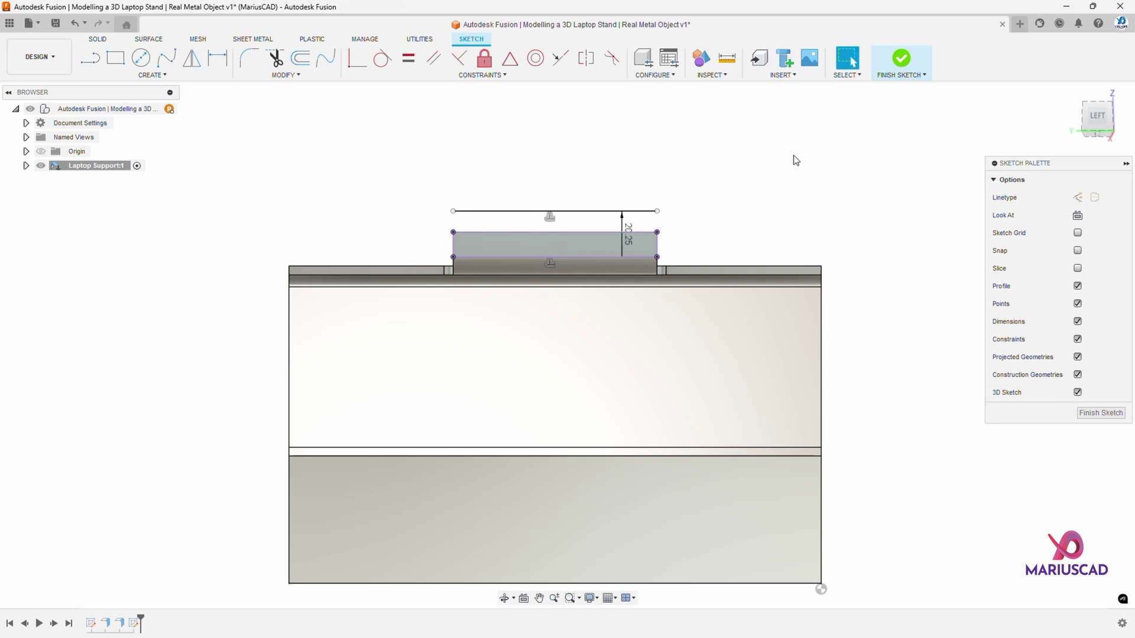
key(c)
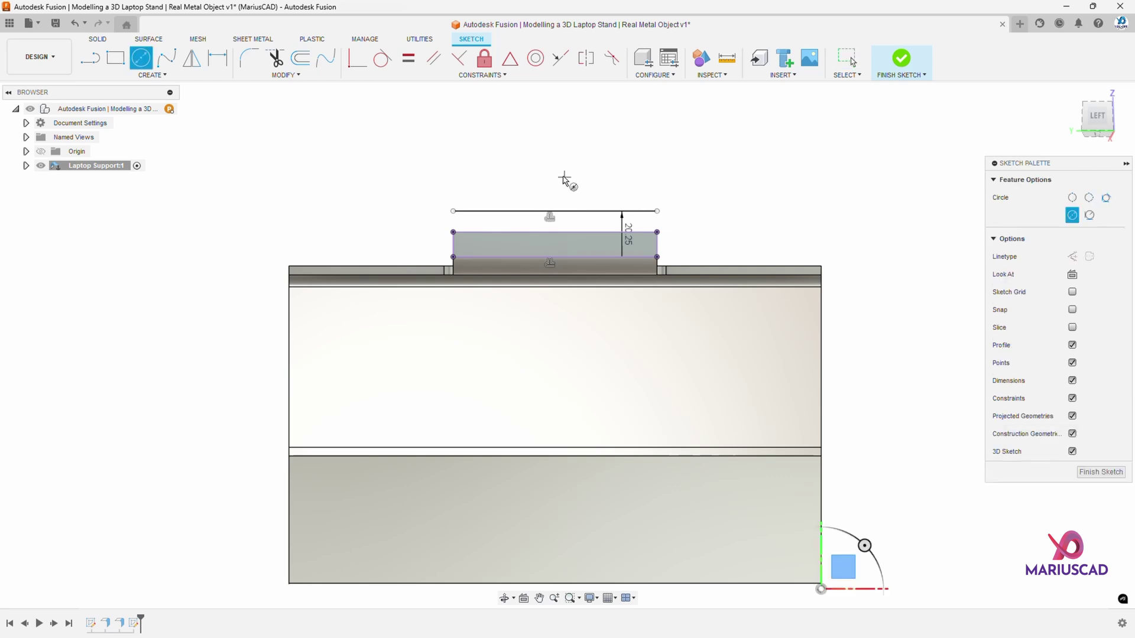
click(554, 211)
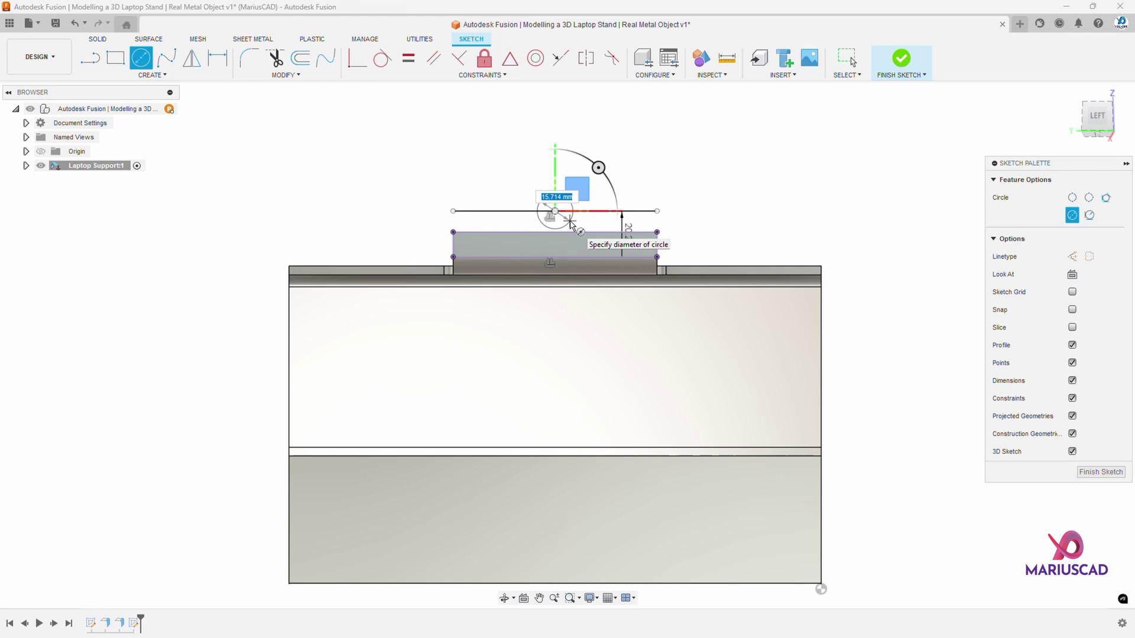
text(16.25*2)
key(Return)
Step: Extrude the circle profile by -10 mm as a cut to notch the lip, then orbit to inspect
key(e)
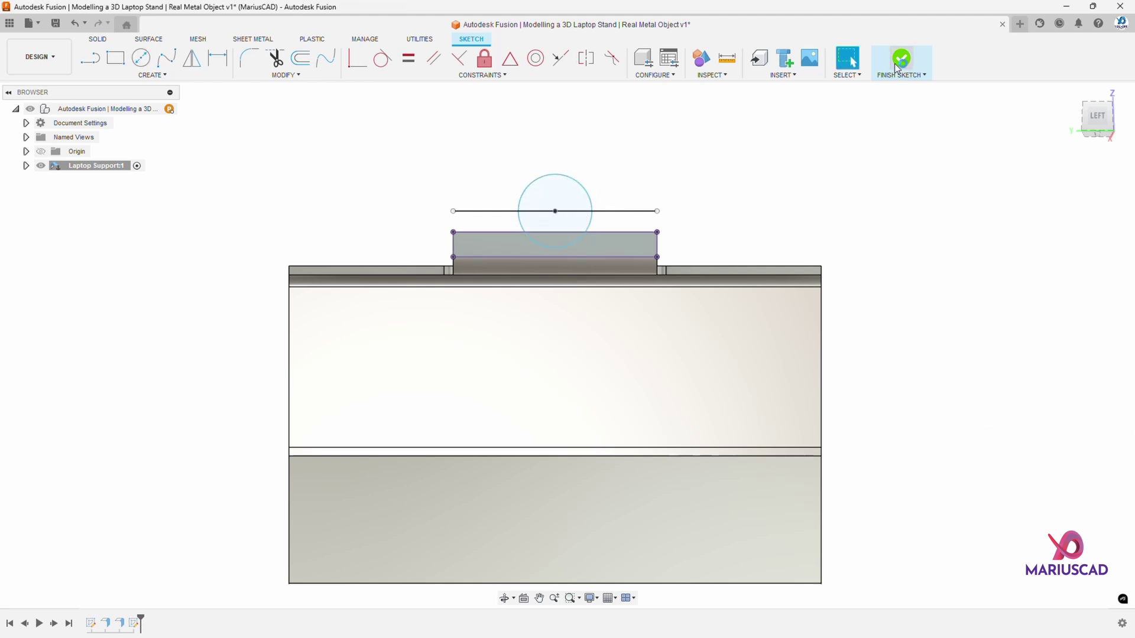
click(551, 243)
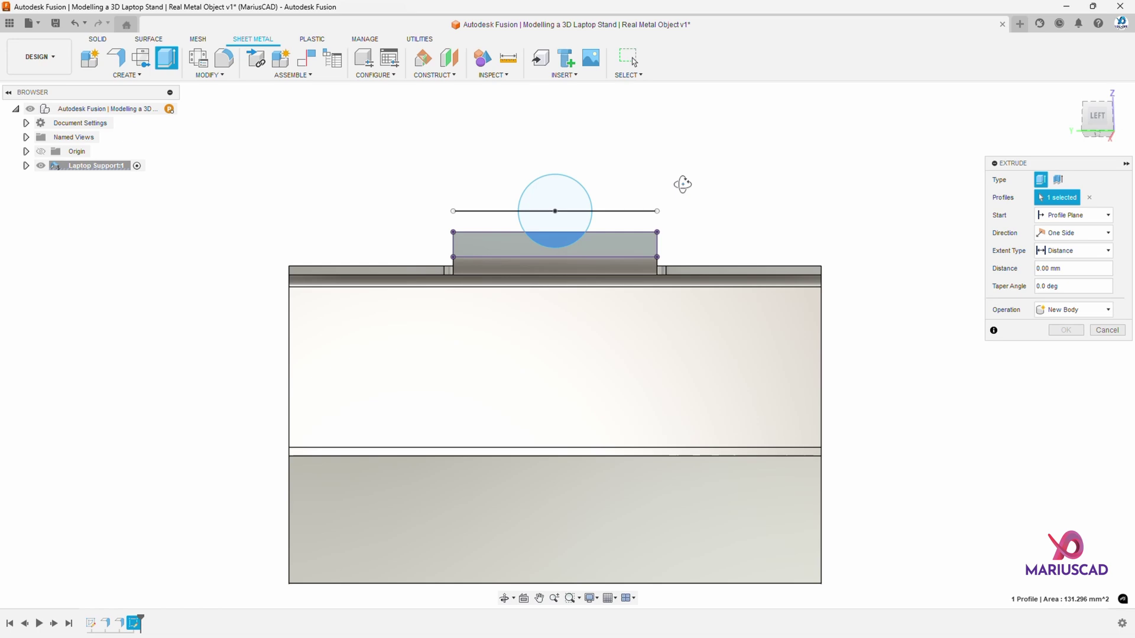
key(F6)
text(-10)
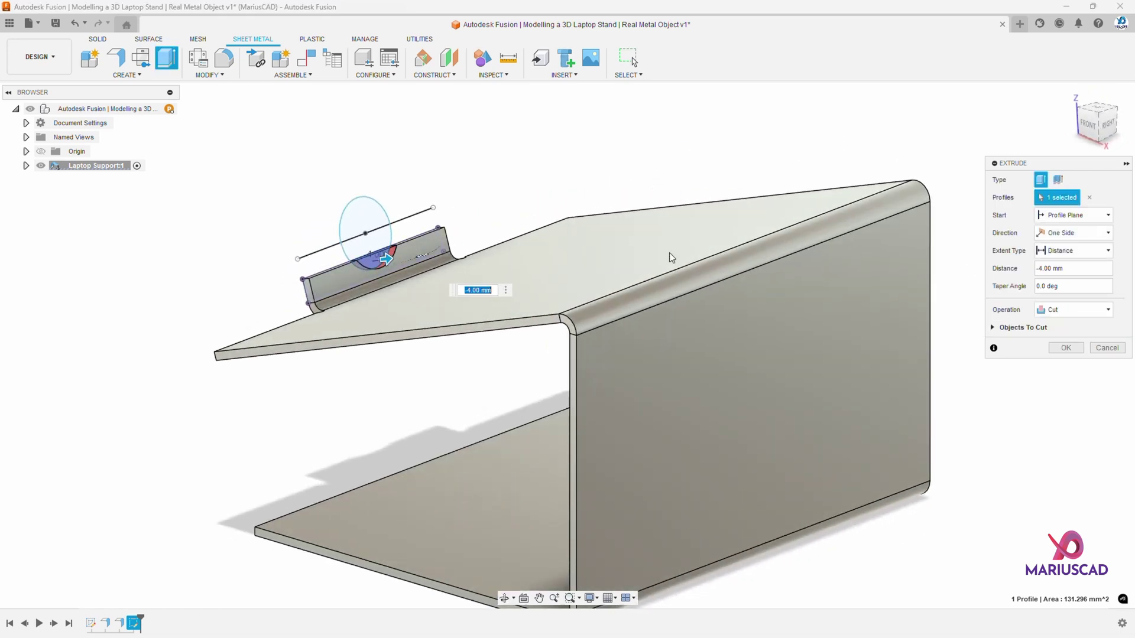
key(Return)
shift+middle_drag(363, 346, 501, 377)
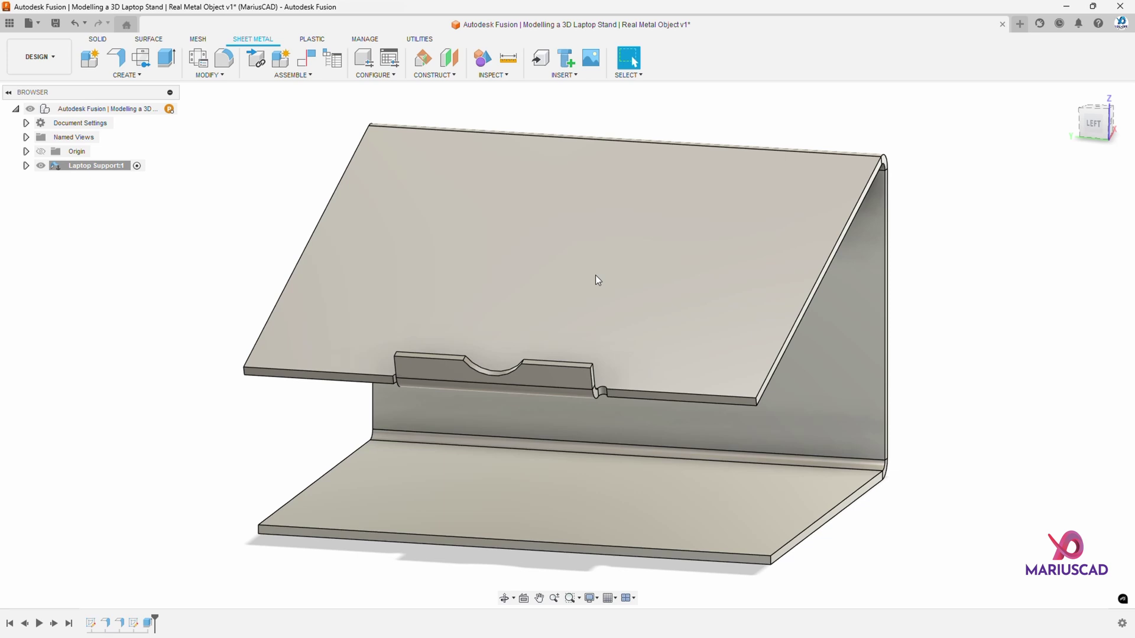
shift+middle_drag(596, 277, 506, 407)
scroll(559, 346, up, 5)
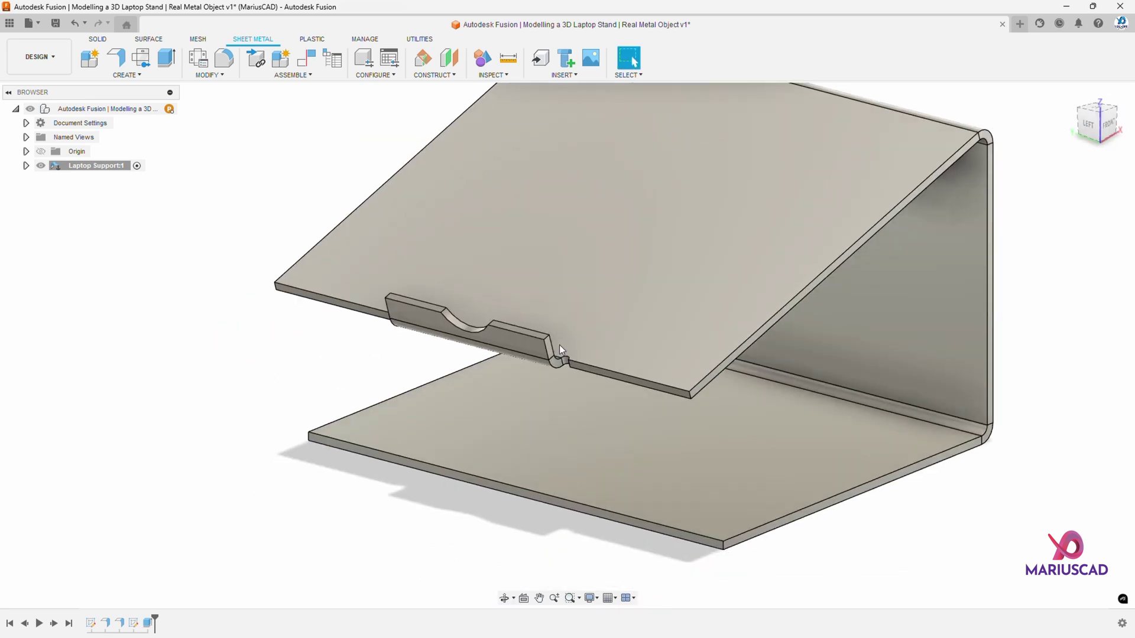
scroll(555, 347, down, 5)
scroll(545, 339, up, 2)
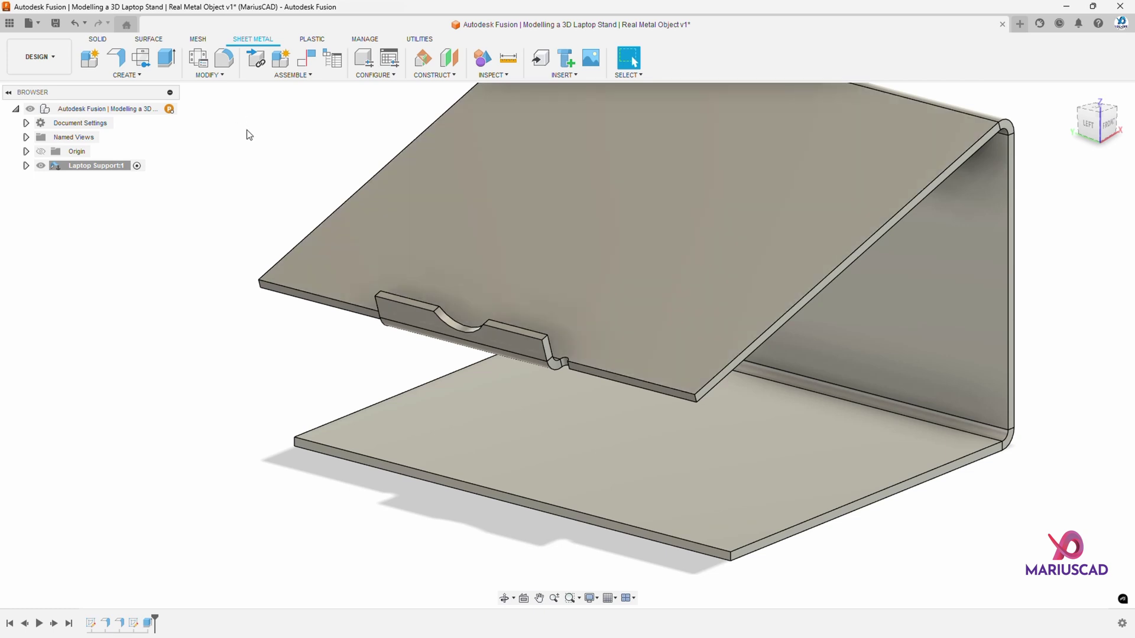
Step: Fillet the lip's two end corner edges with a 5 mm radius
key(f)
scroll(402, 307, up, 3)
click(415, 316)
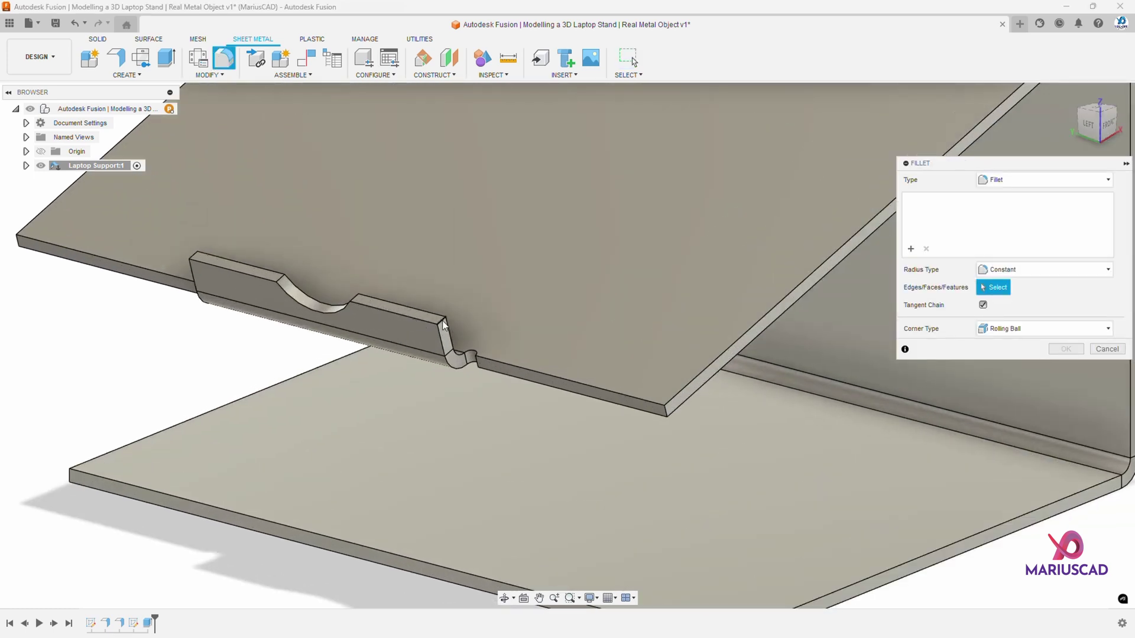
click(194, 262)
text(5)
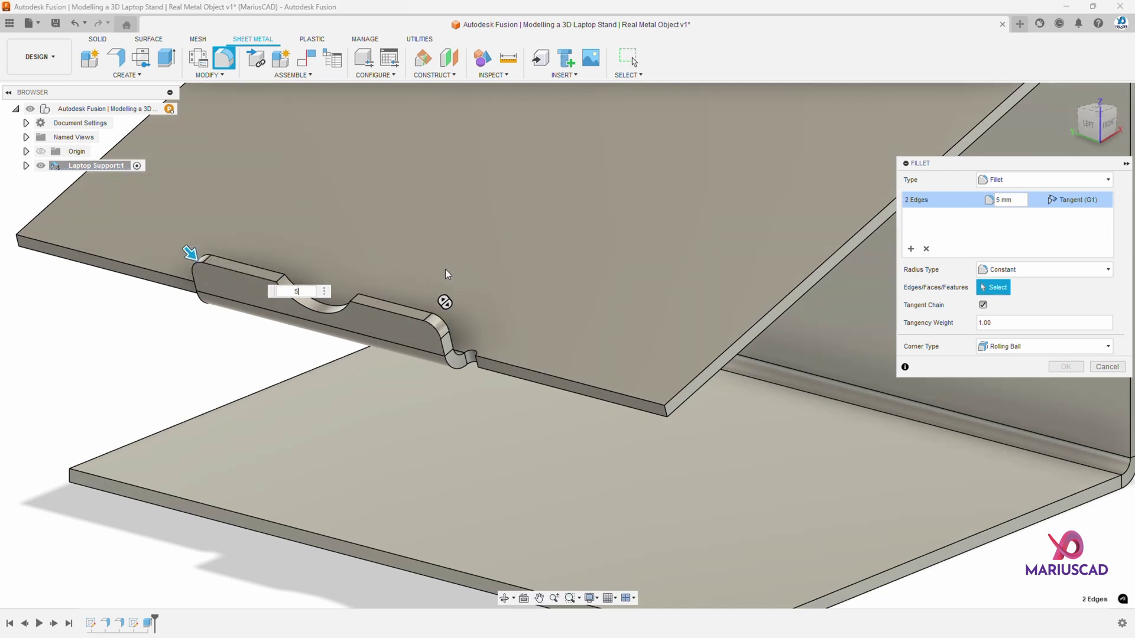
key(Return)
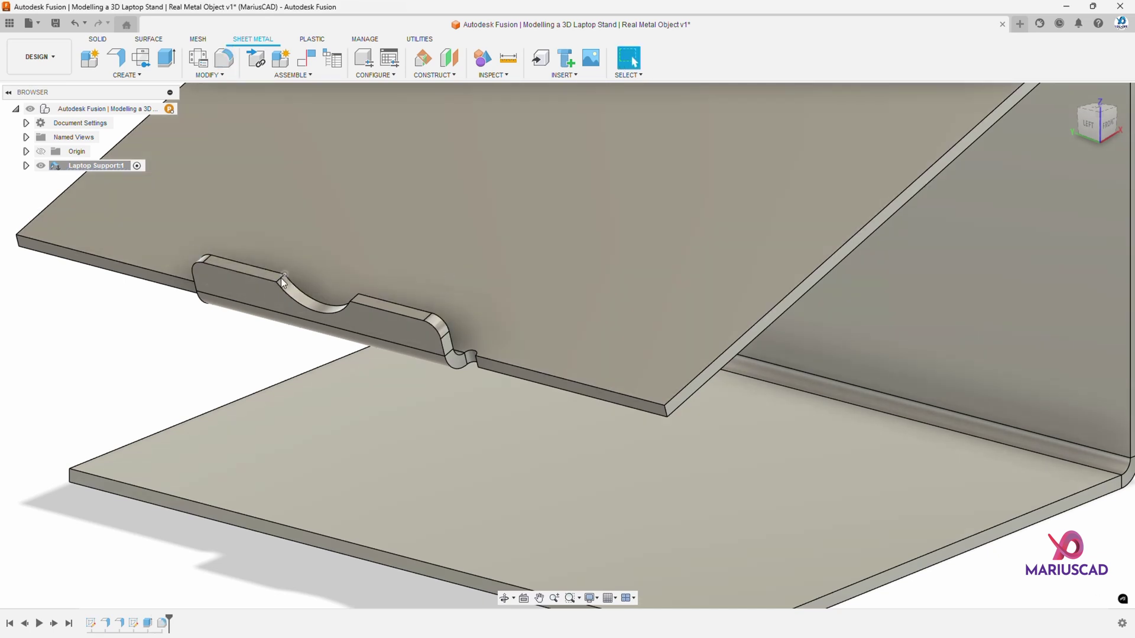
Step: Fillet the notch's two curved edges with a 2 mm radius
shift+middle_drag(335, 315, 303, 188)
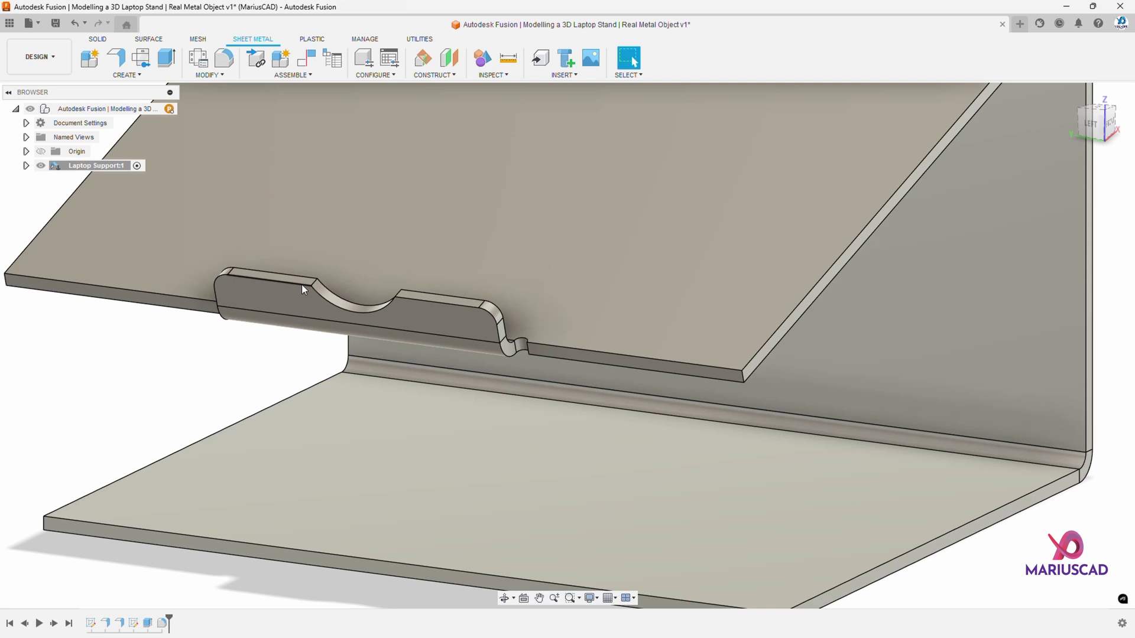
click(225, 58)
scroll(299, 249, up, 5)
click(334, 355)
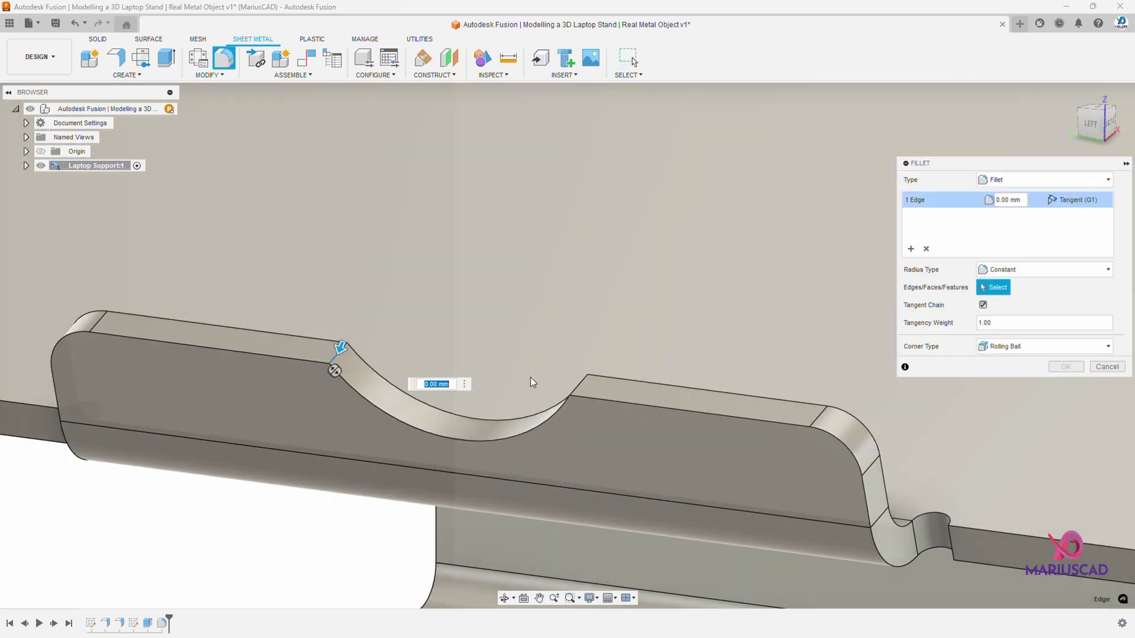
click(580, 383)
scroll(579, 383, down, 2)
text(2)
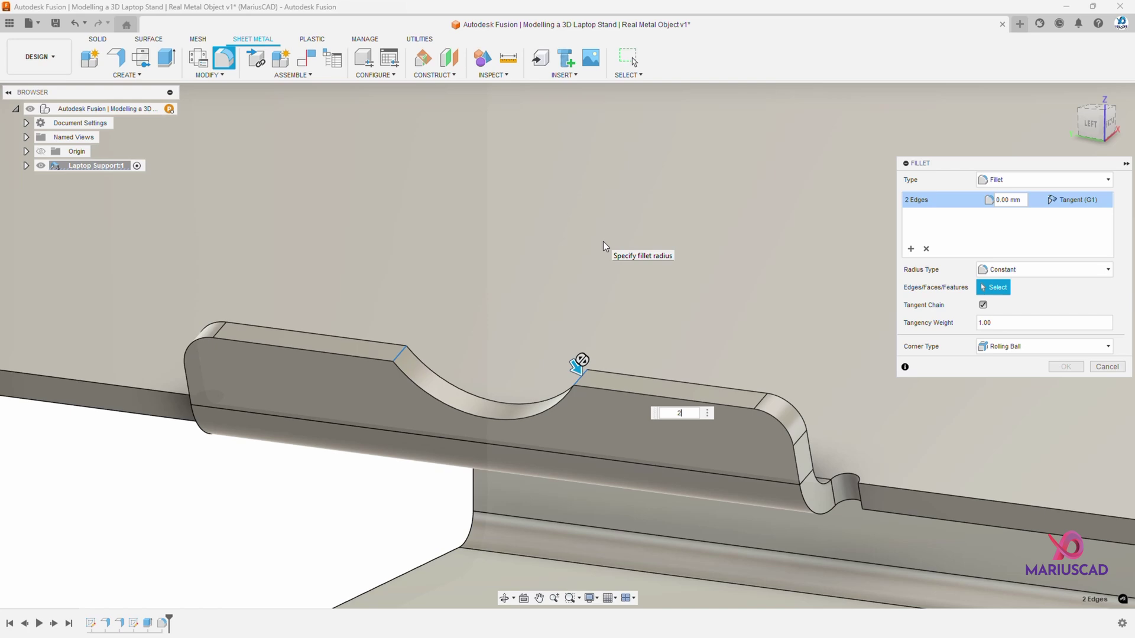
key(Return)
scroll(627, 371, down, 5)
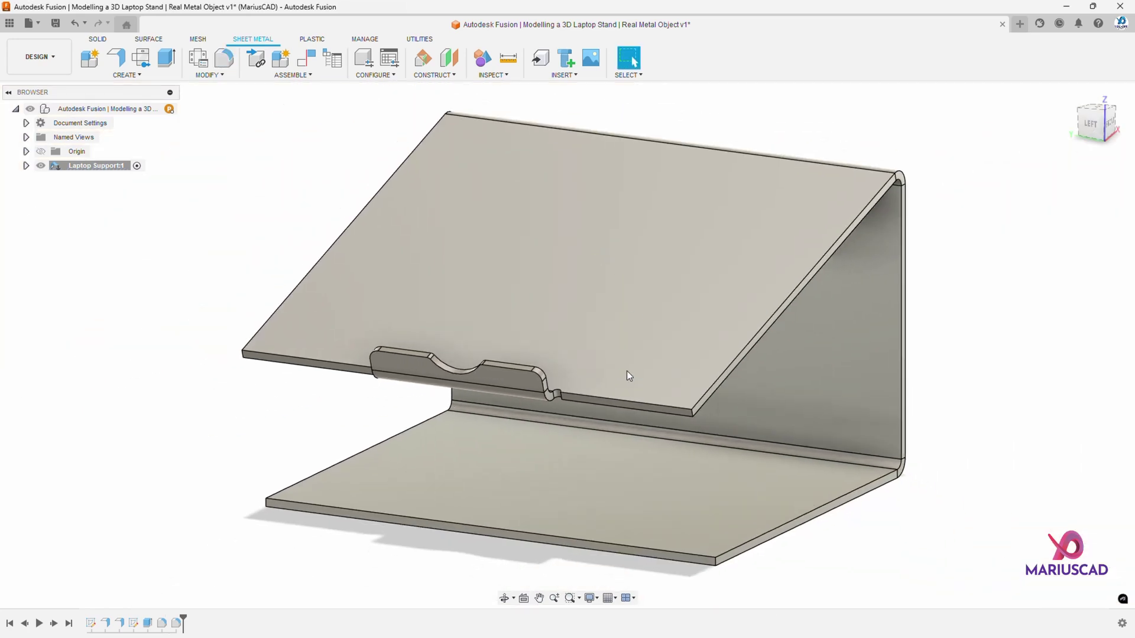
shift+middle_drag(610, 381, 637, 228)
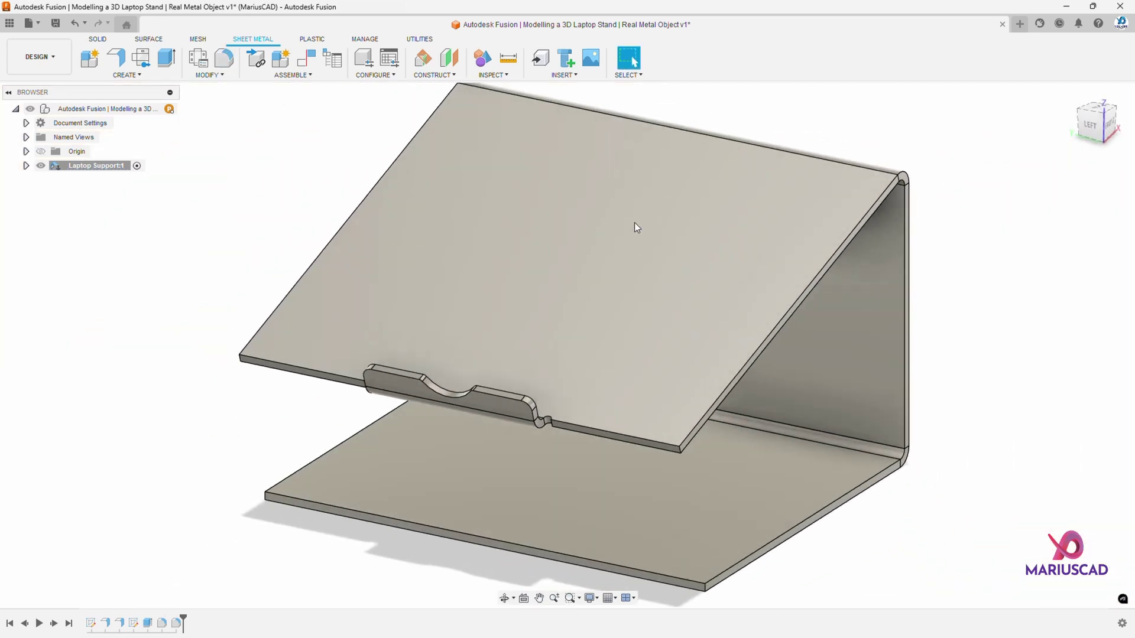
Step: Start a sketch on the top plate face and project the face outline
right_click(612, 251)
click(623, 332)
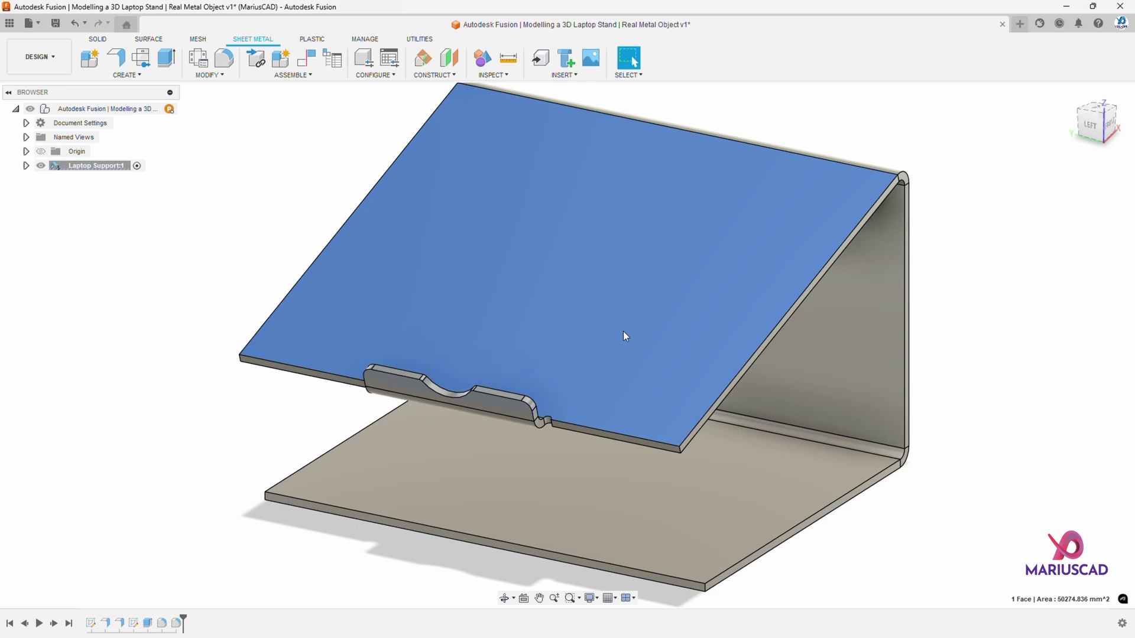
key(p)
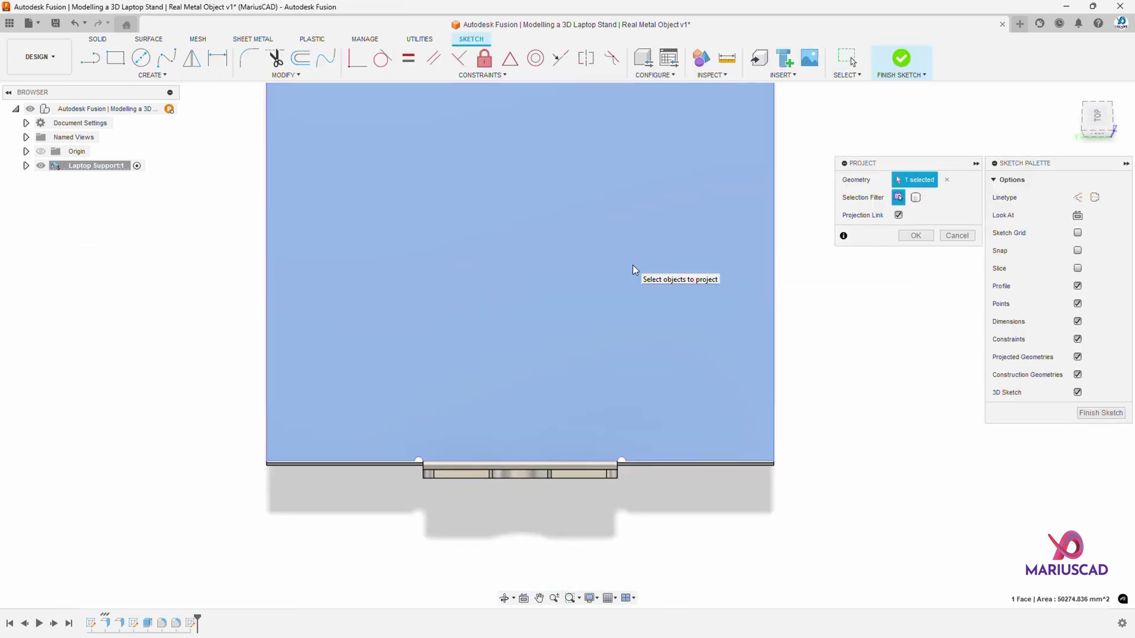
key(Return)
scroll(633, 264, down, 4)
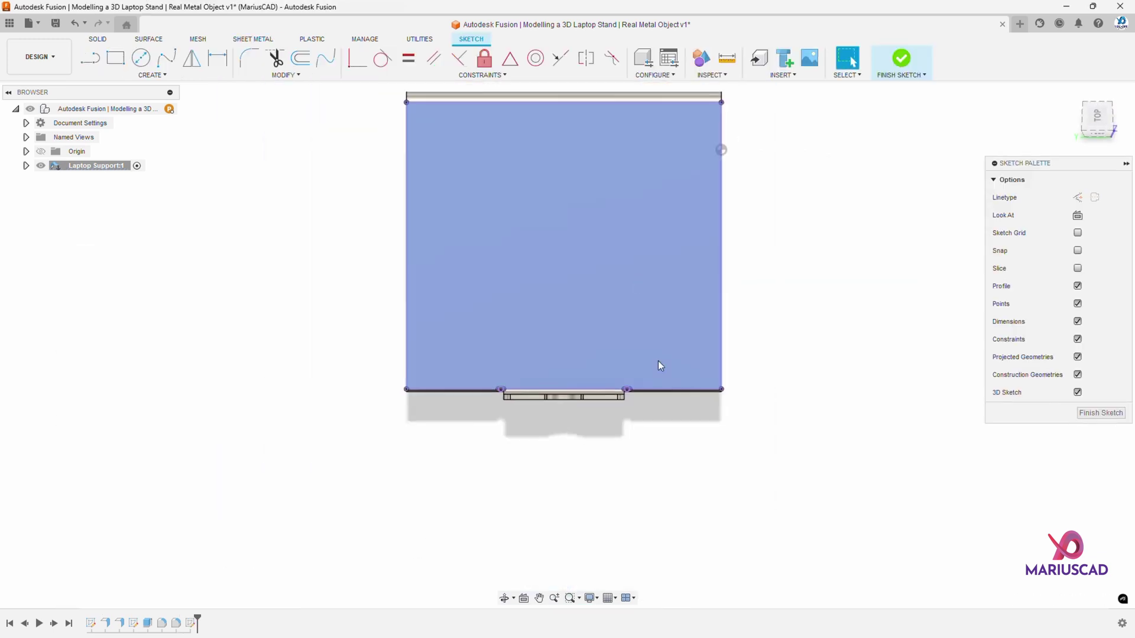
Step: Draw a 255 mm line in the sketch
key(l)
click(267, 451)
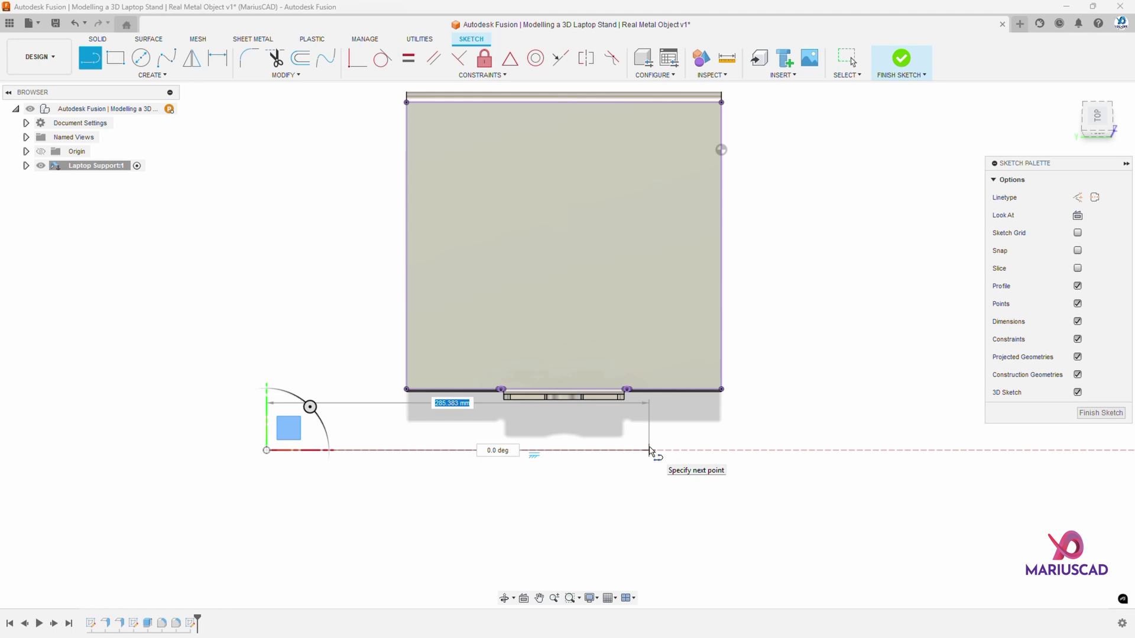
text(2)
key(Tab)
text(55)
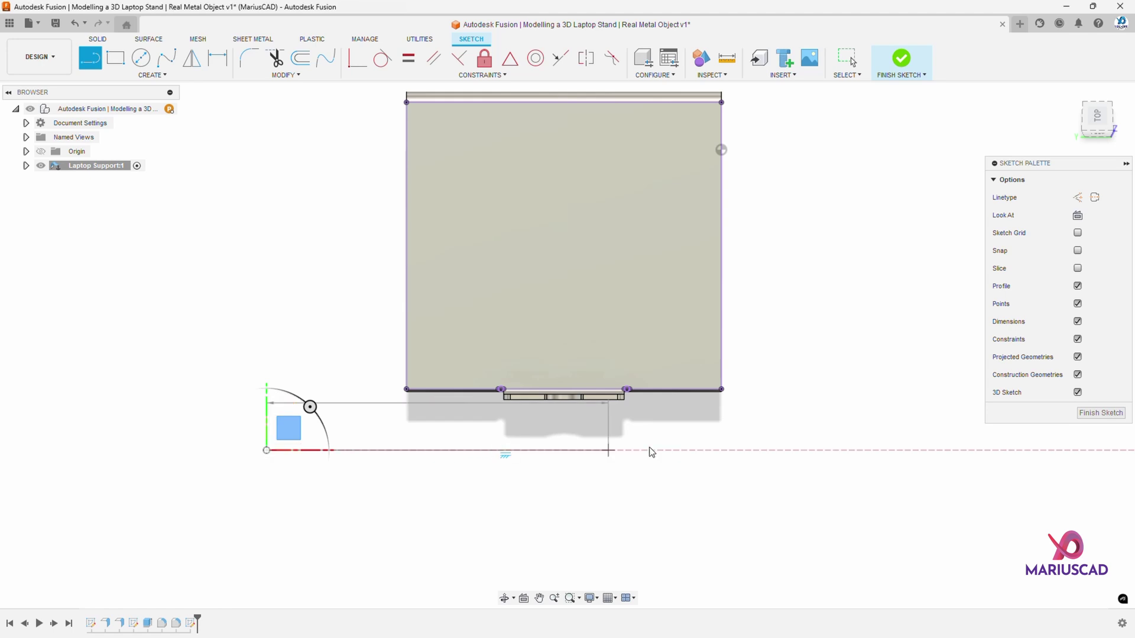
key(Return)
key(Escape)
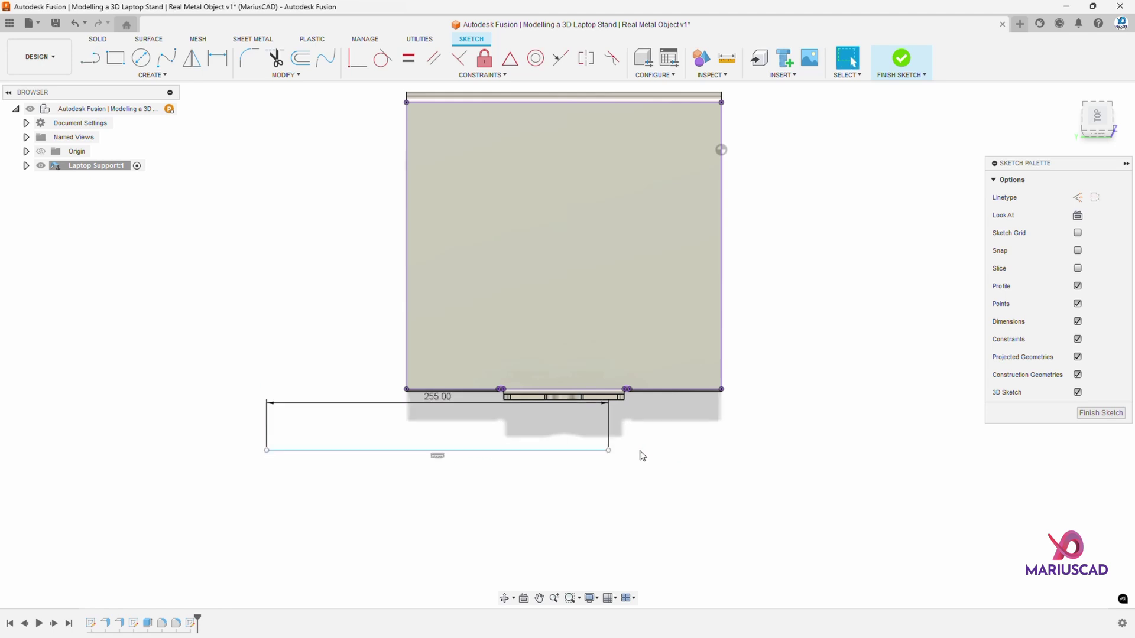
Step: Add a point at the line's midpoint and move the line point-to-point onto the plate edge's midpoint
text(s)
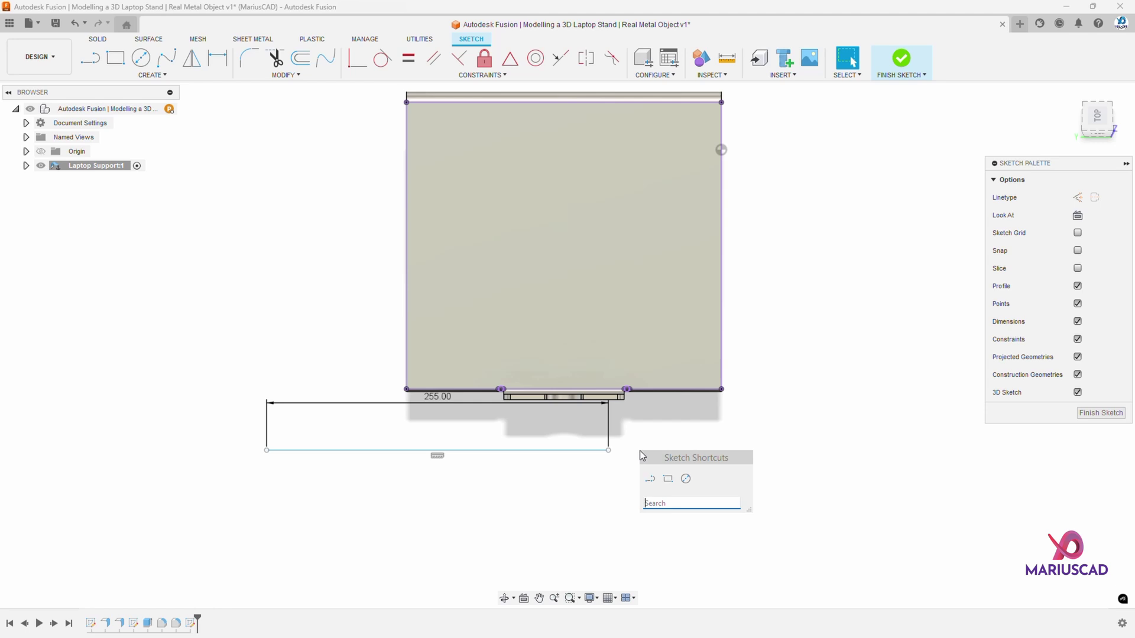
text(point)
key(Return)
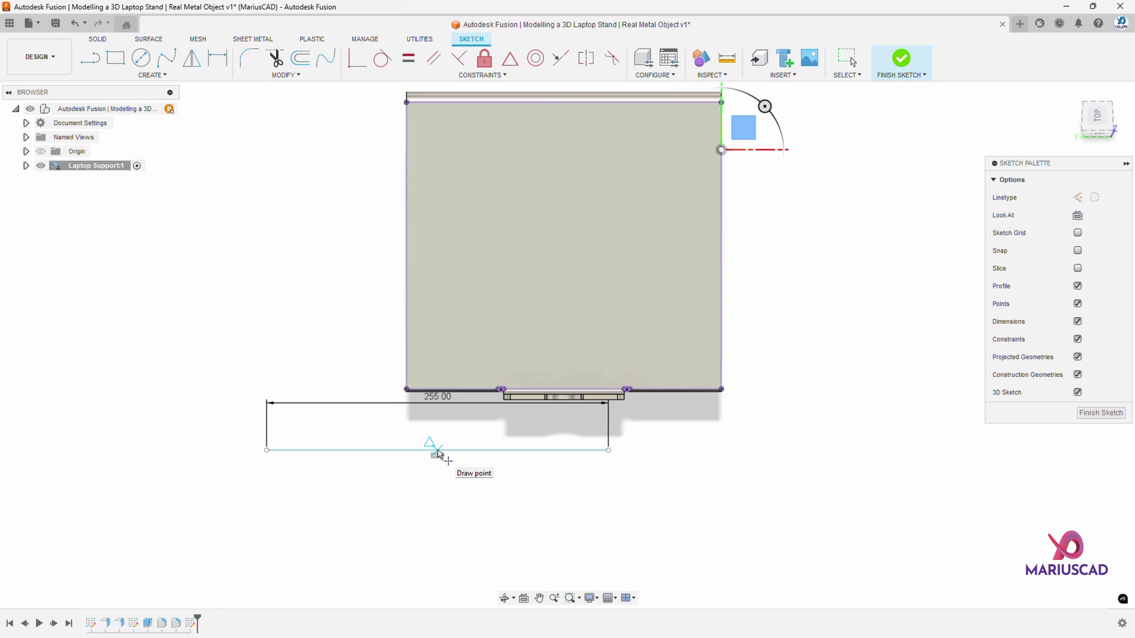
click(438, 452)
key(Escape)
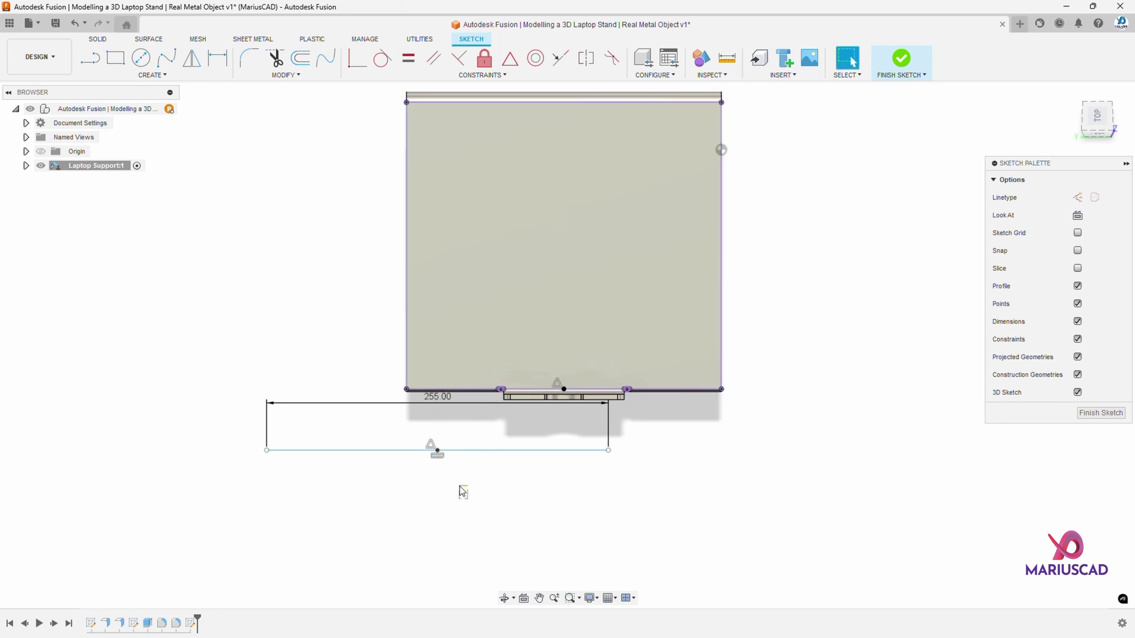
drag(463, 492, 385, 424)
key(m)
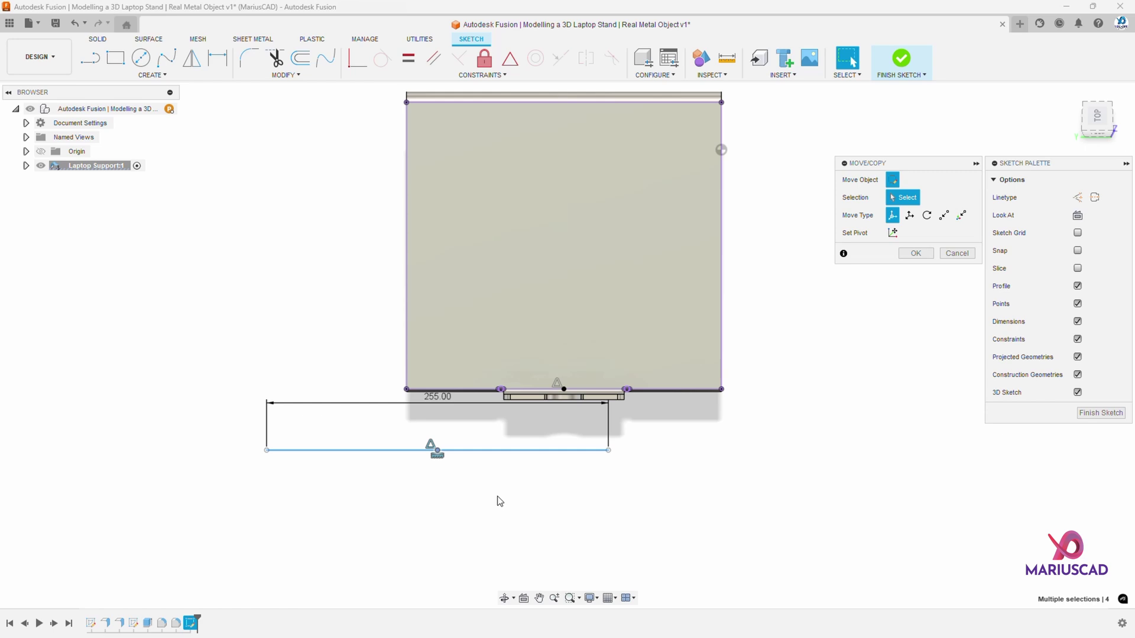
click(944, 215)
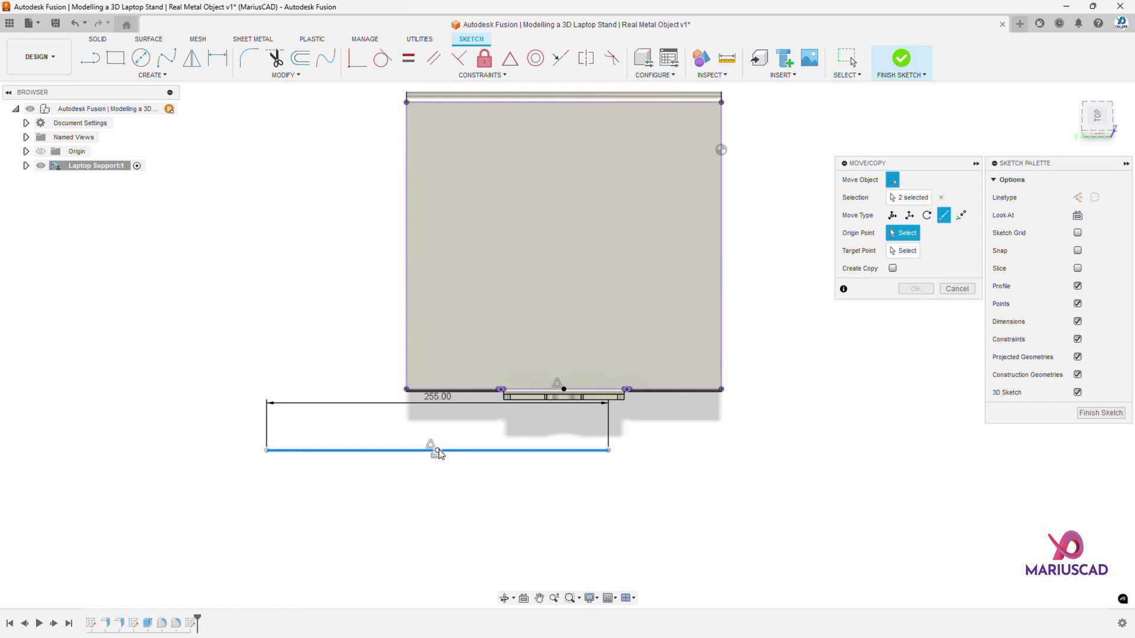
click(438, 451)
click(564, 389)
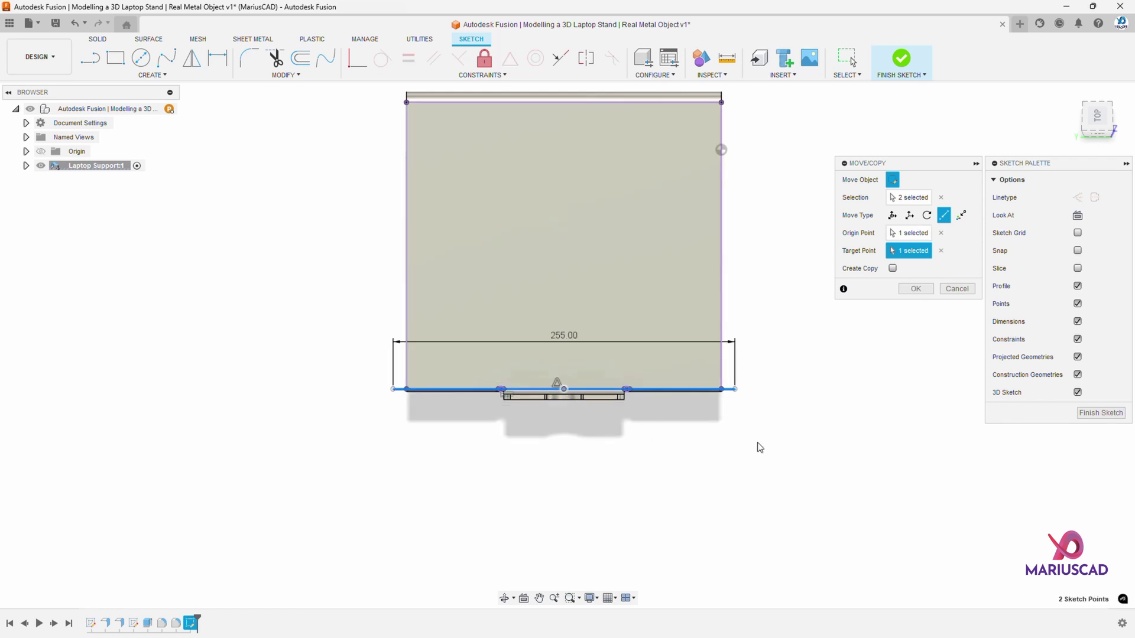
key(Return)
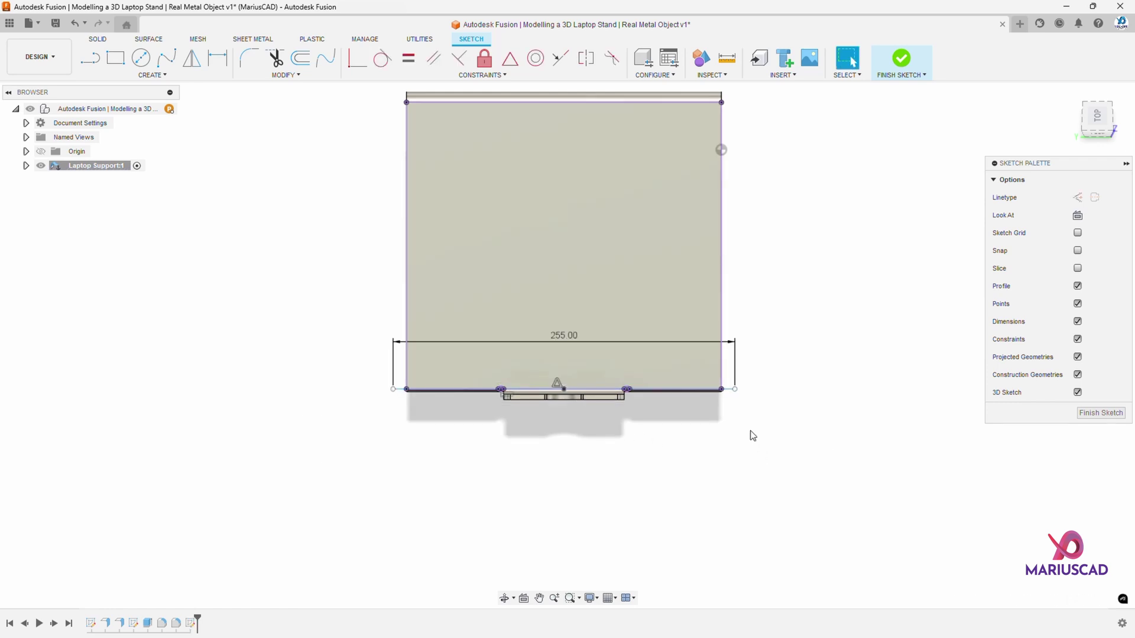
Step: Draw a 30 mm vertical line up from the plate's bottom-right corner
key(l)
scroll(743, 387, up, 2)
click(735, 389)
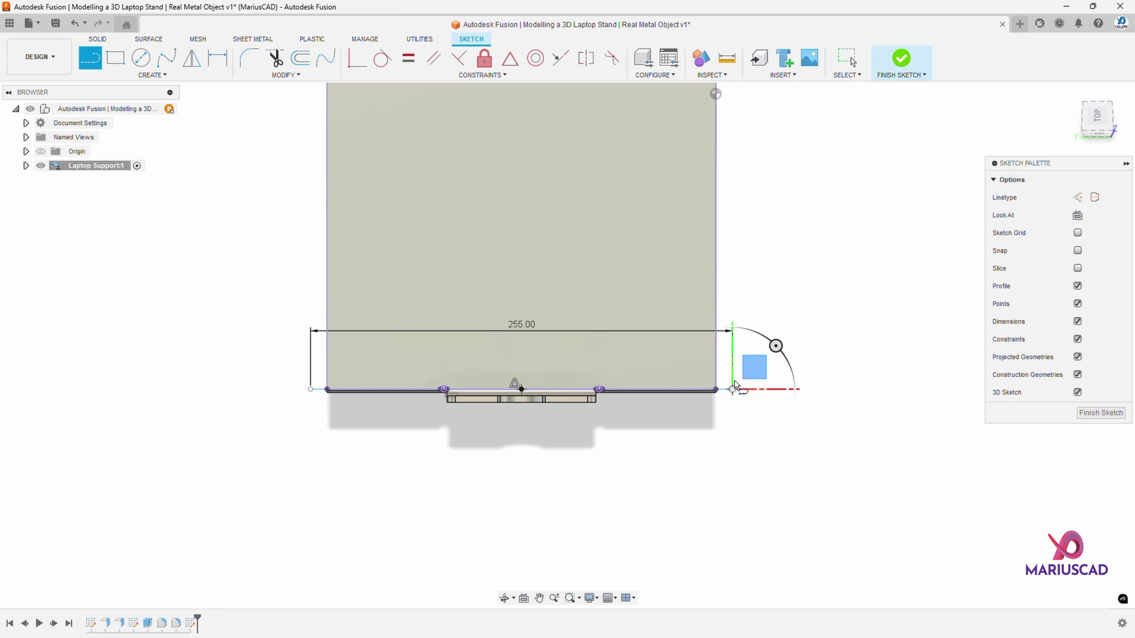
text(30)
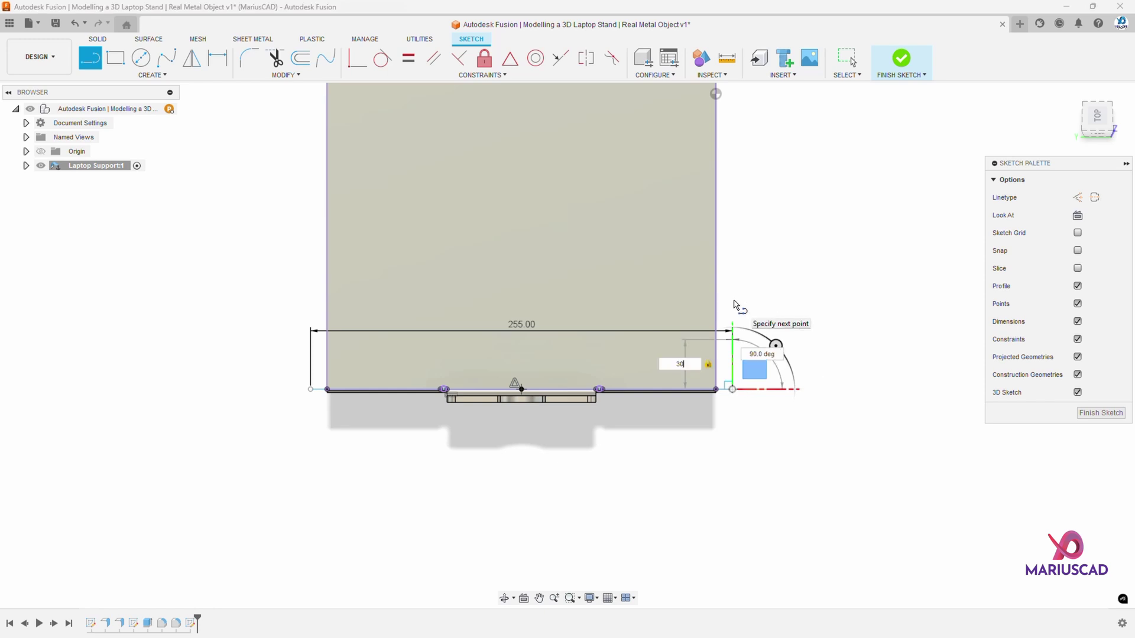
key(Return)
key(Escape)
Step: Draw a three-point arc from the 30 mm line's top end to the plate's top-right corner
middle_drag(741, 242, 667, 350)
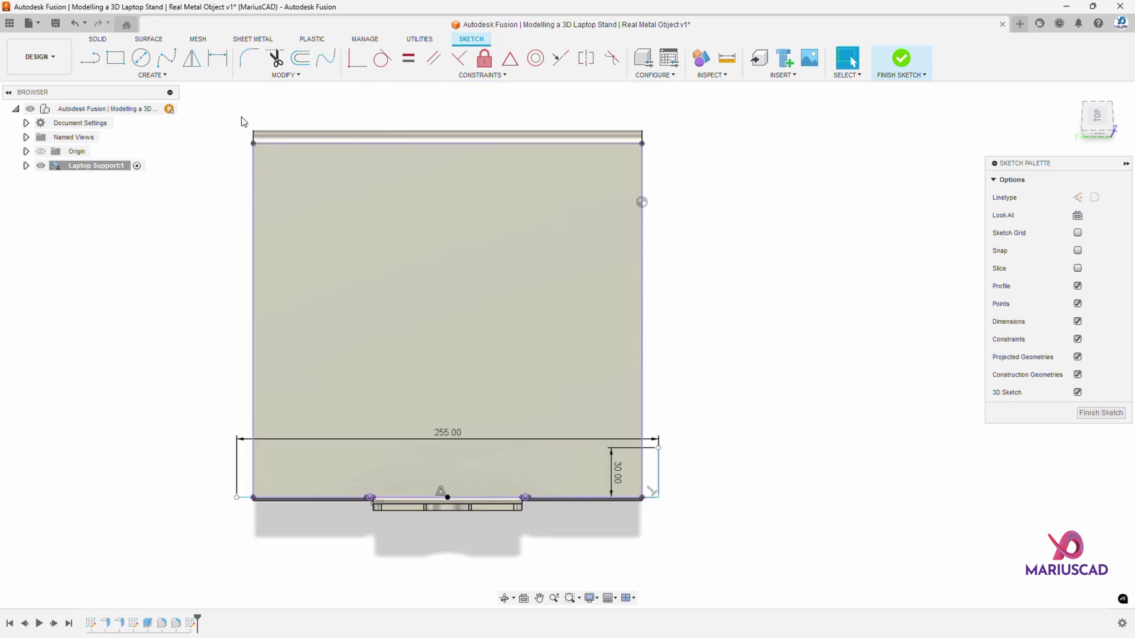
click(161, 76)
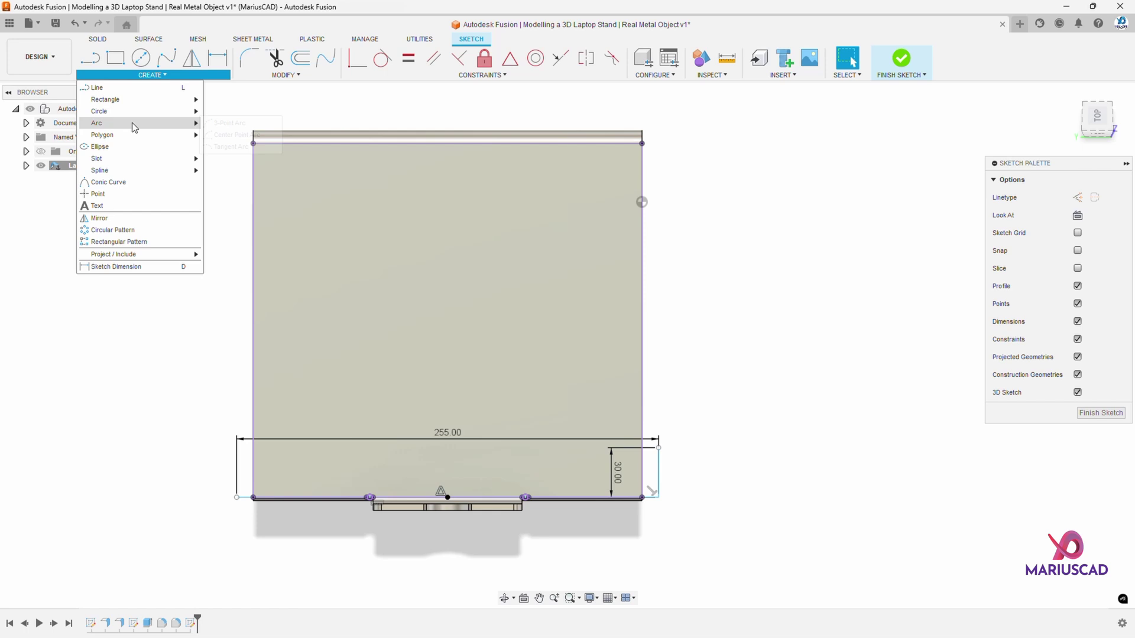
click(219, 131)
click(642, 202)
click(641, 143)
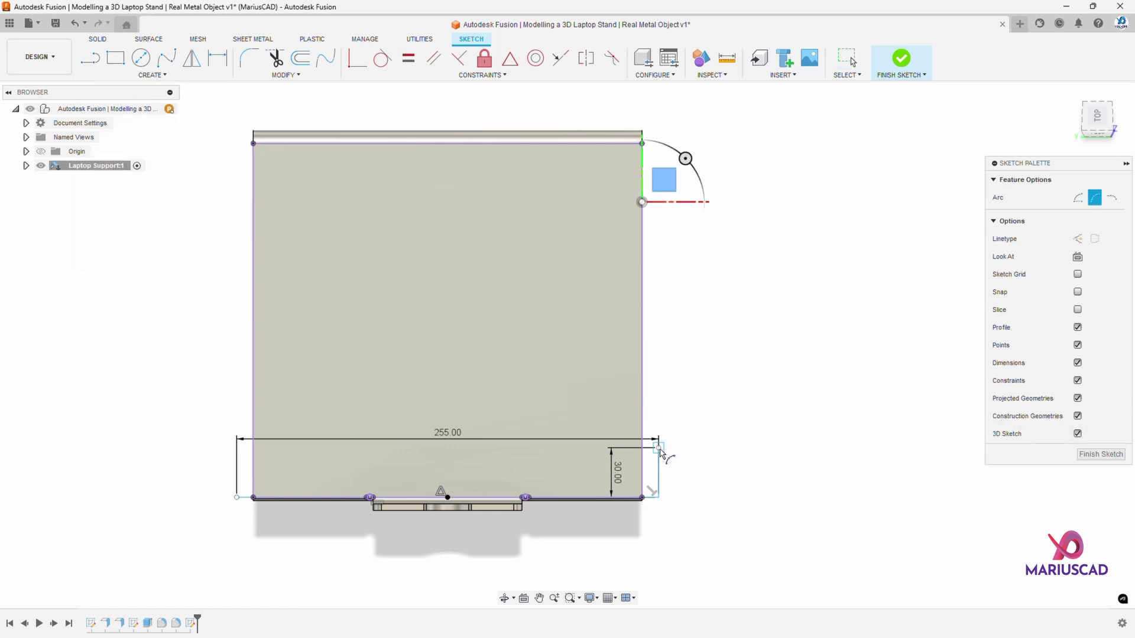
click(659, 447)
click(641, 144)
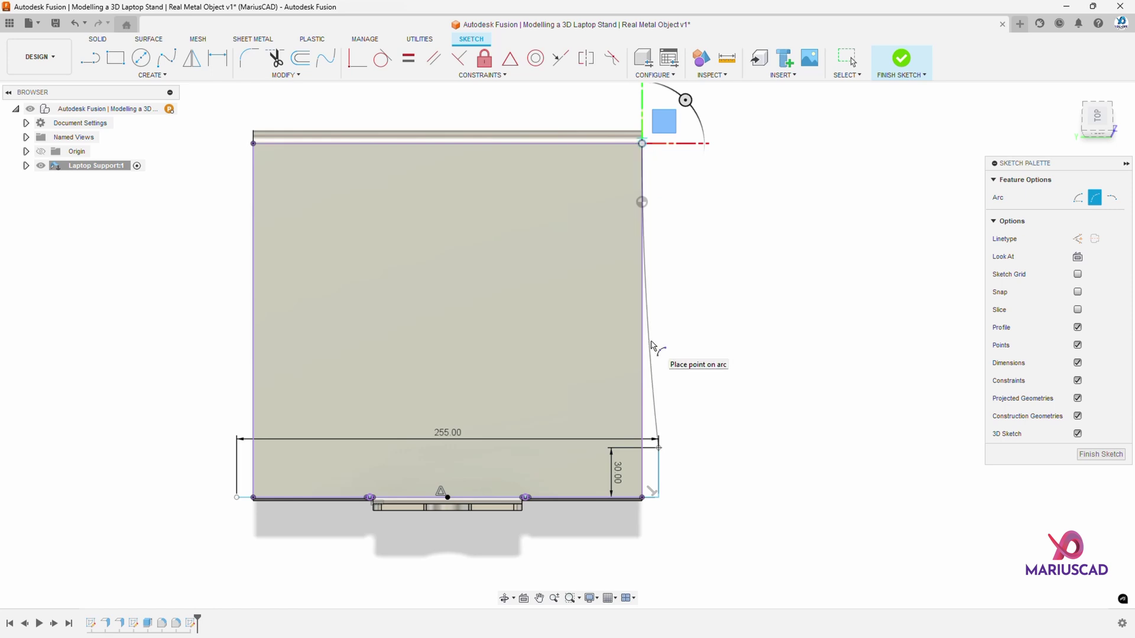
click(652, 346)
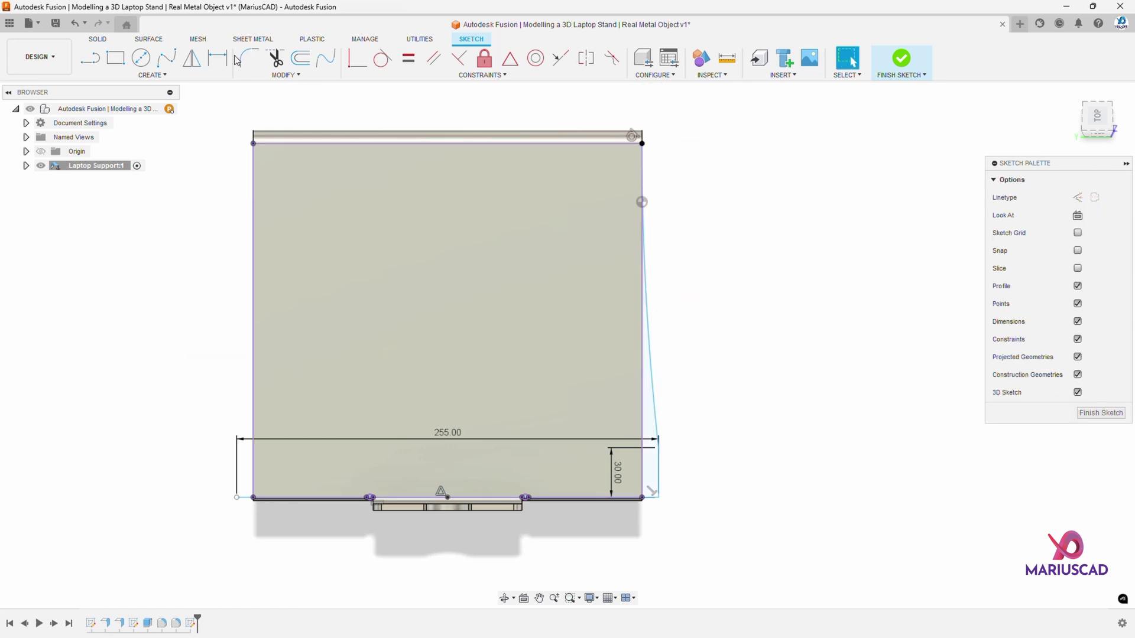
Step: Dimension the arc to a 500 mm radius
key(o)
click(657, 458)
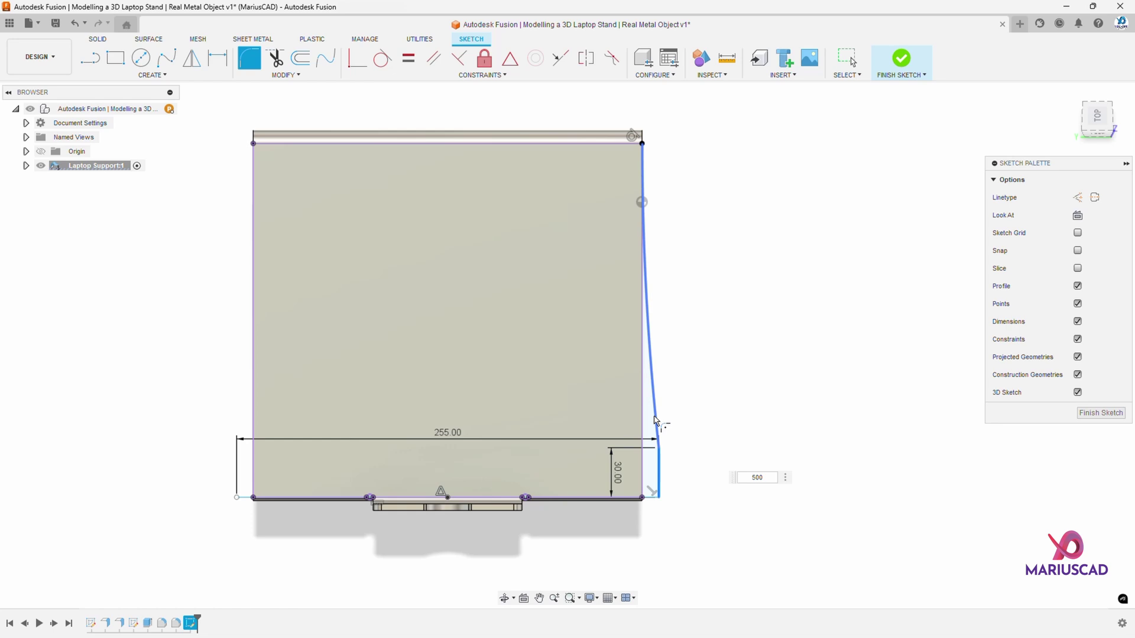
text(500)
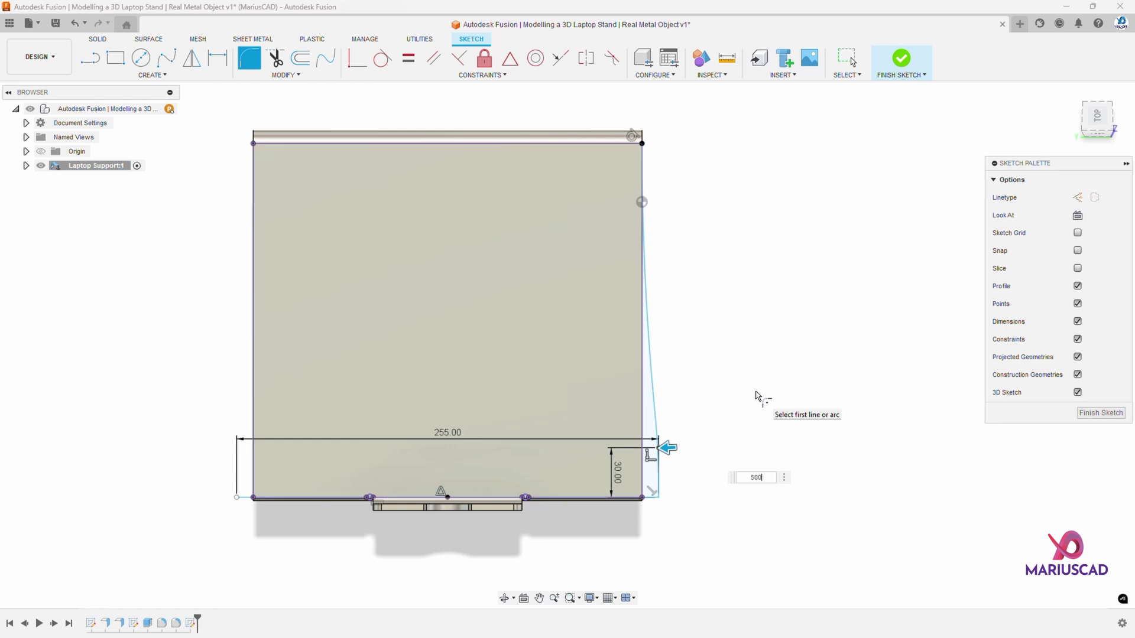
key(Return)
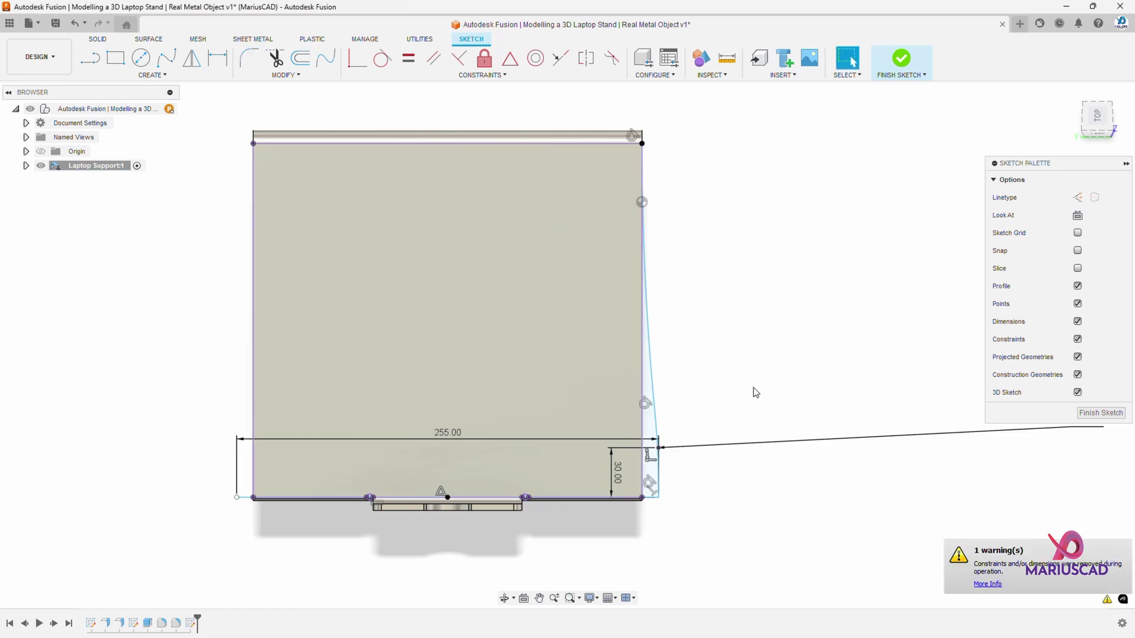
scroll(755, 393, down, 2)
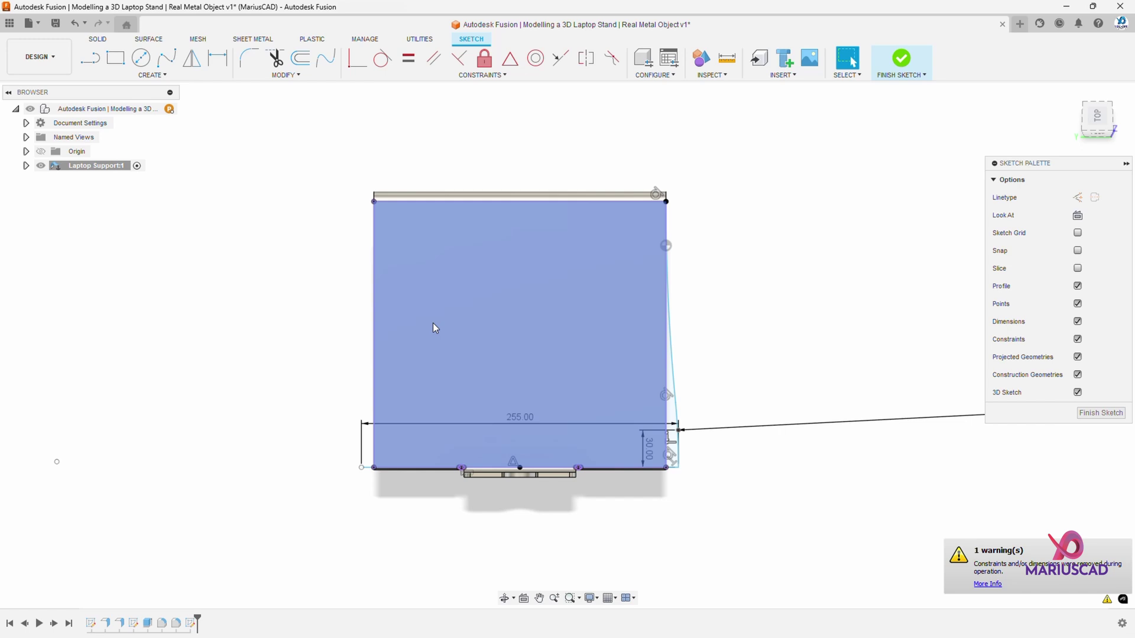
Step: Draw a vertical centre line up from the plate's top-edge midpoint
key(l)
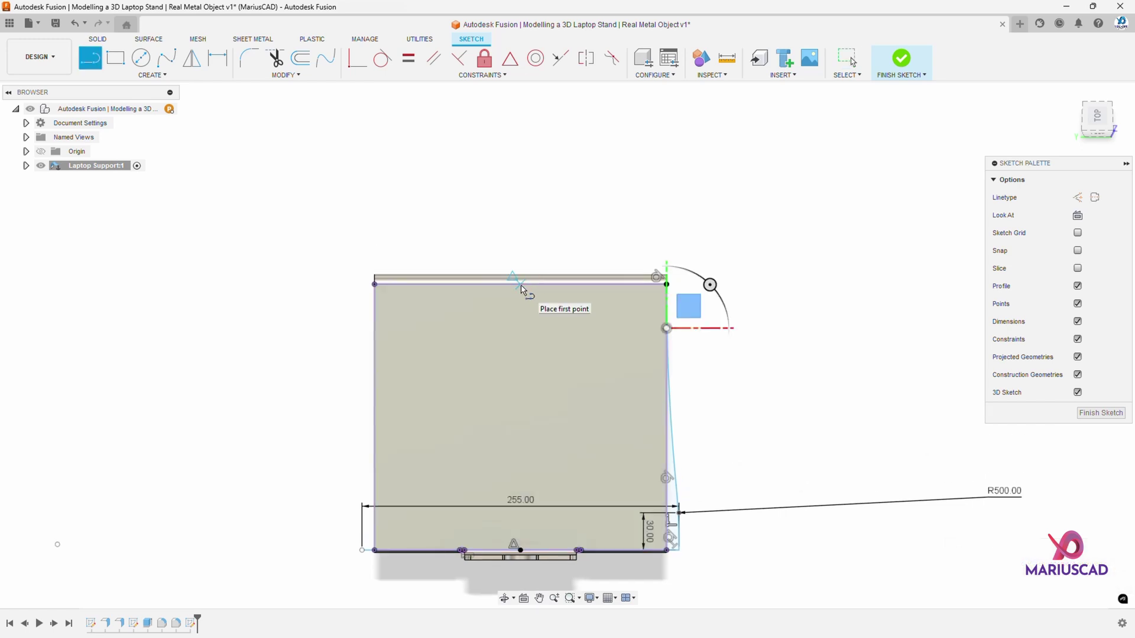
click(520, 285)
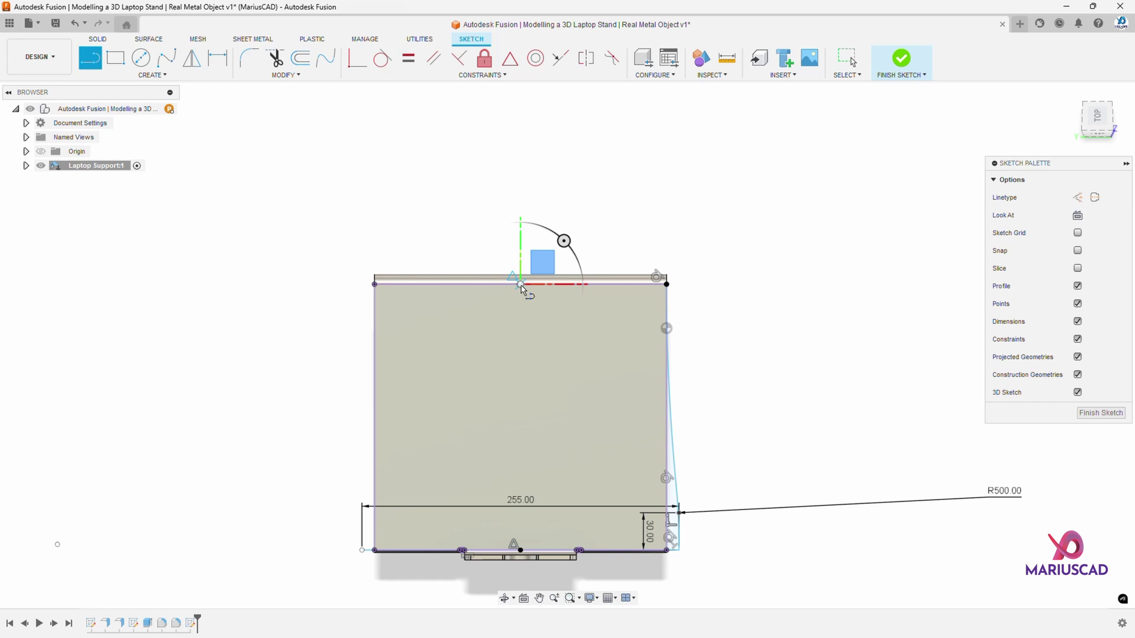
click(524, 183)
key(Escape)
Step: Mirror the right-side arc and line curves across the vertical centre line with SMIRR
text(s)
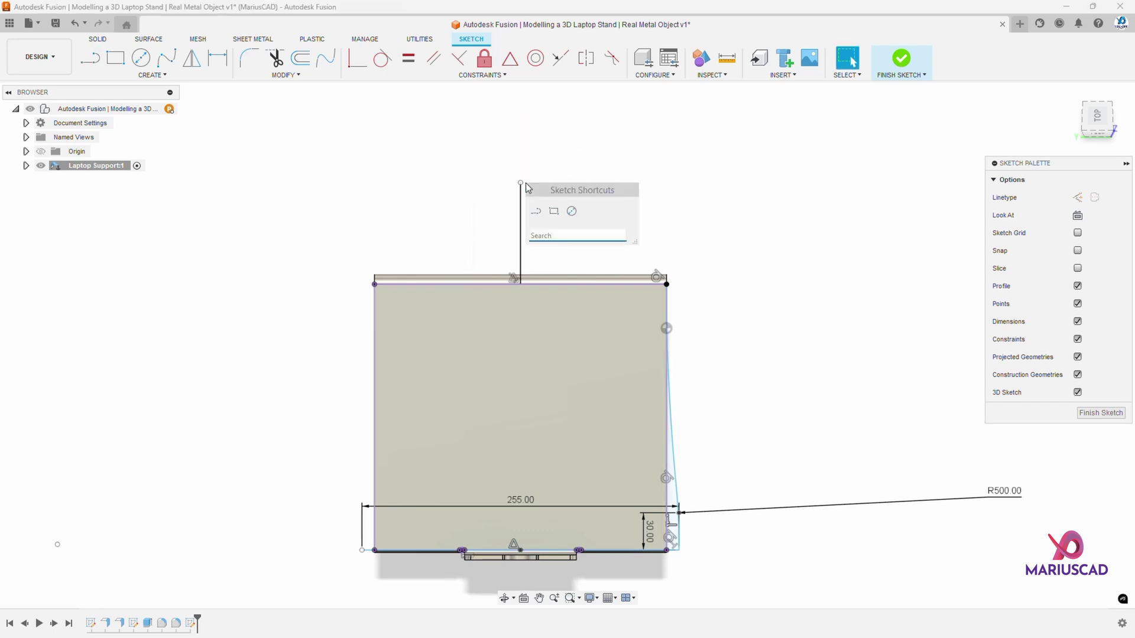
text(mirr)
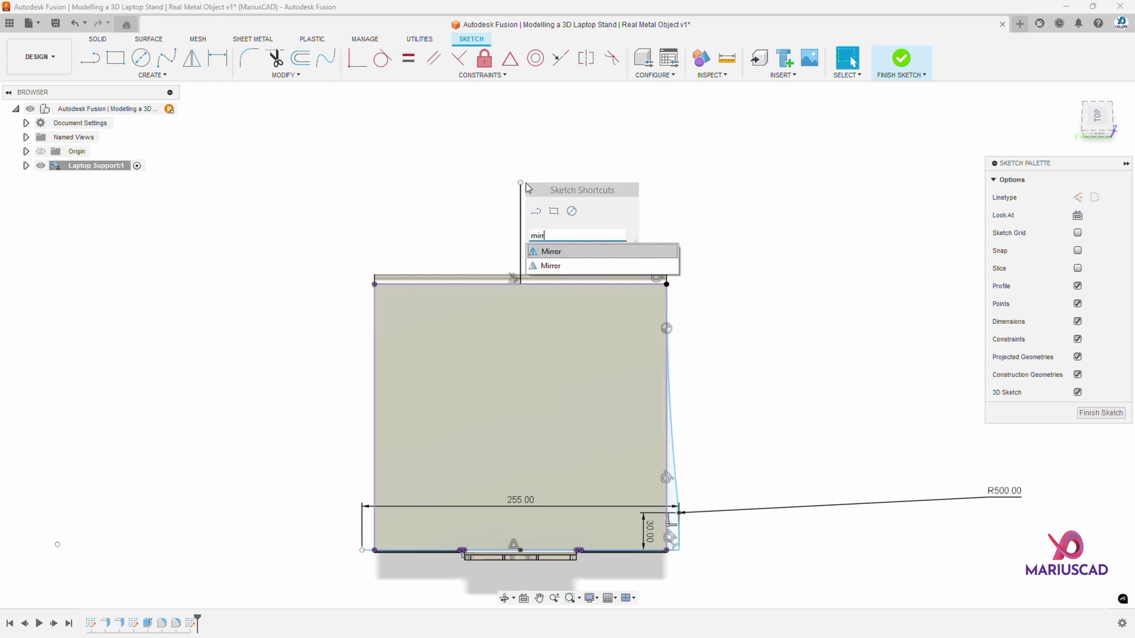
click(558, 254)
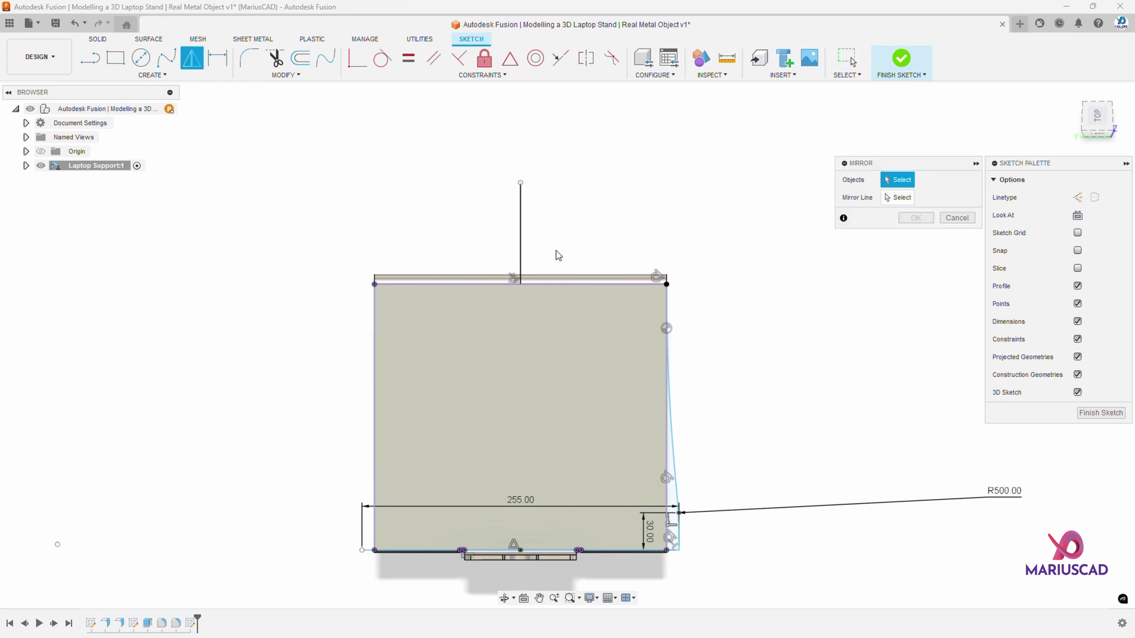
click(671, 439)
click(676, 509)
scroll(674, 541, up, 5)
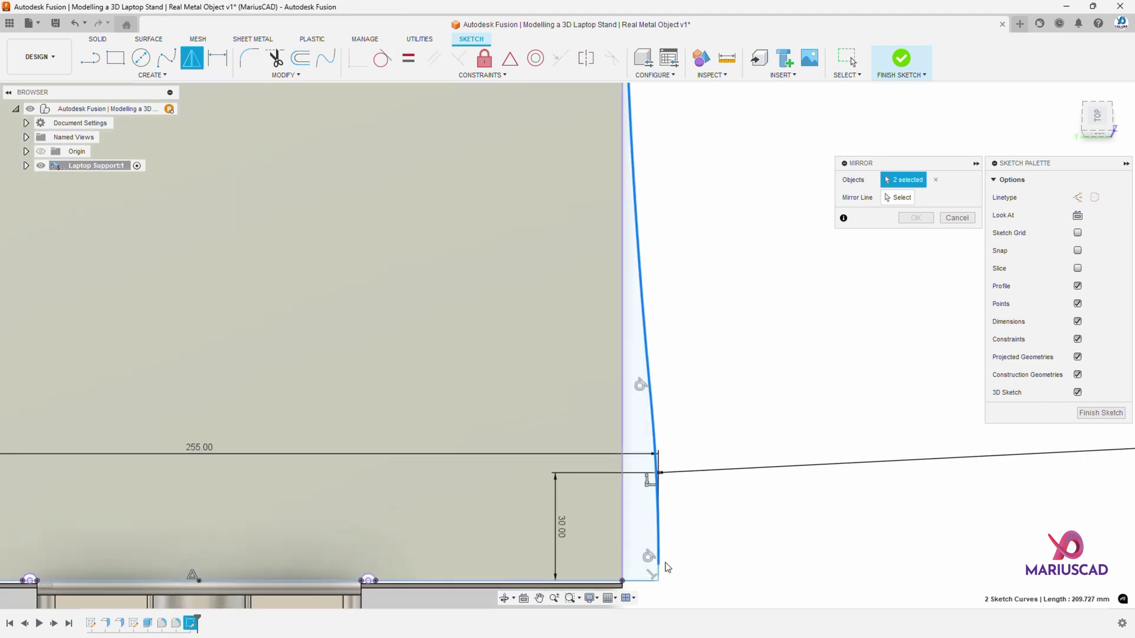
click(655, 574)
click(897, 197)
scroll(718, 416, down, 2)
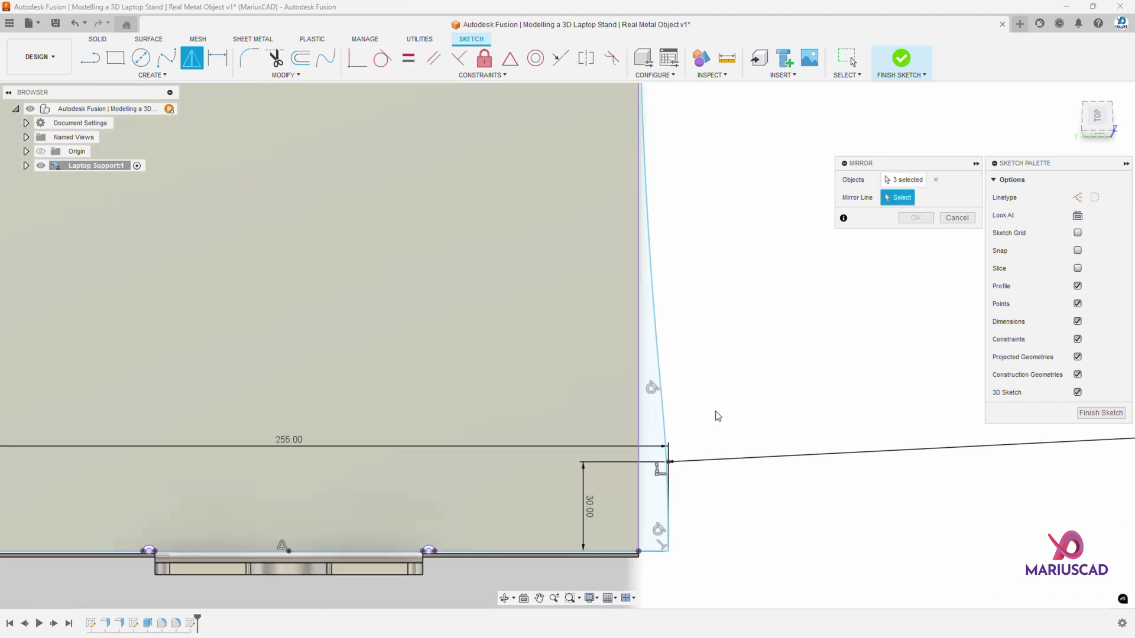
scroll(718, 416, down, 6)
click(600, 248)
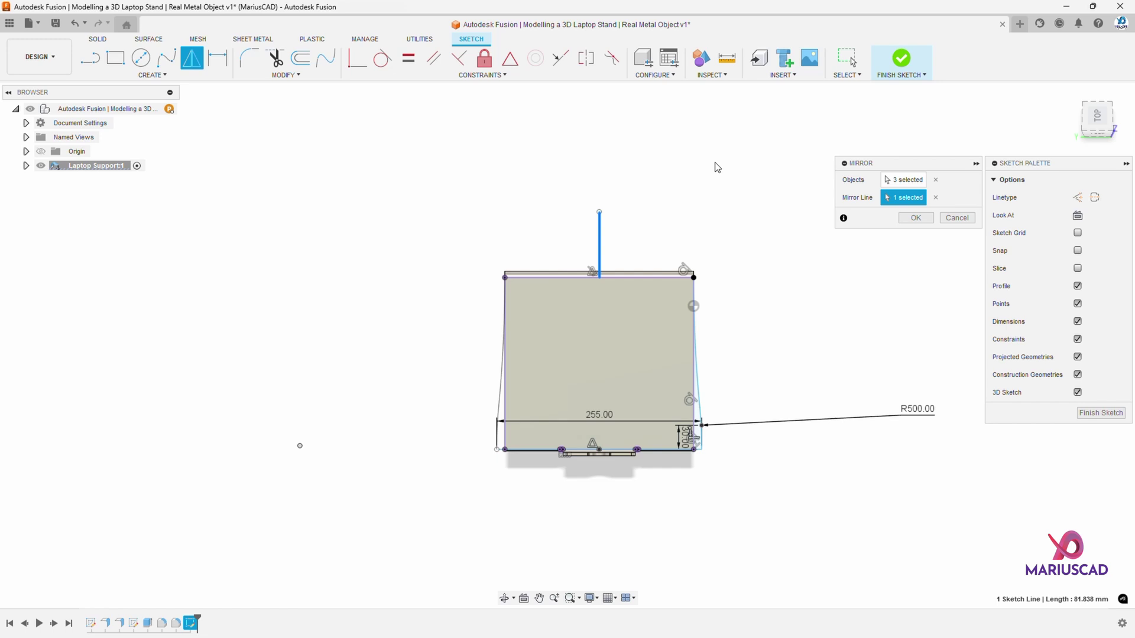
key(Return)
Step: Finish the sketch, then extrude both side profiles -4 mm as a Join to the stand
click(900, 57)
scroll(735, 436, up, 3)
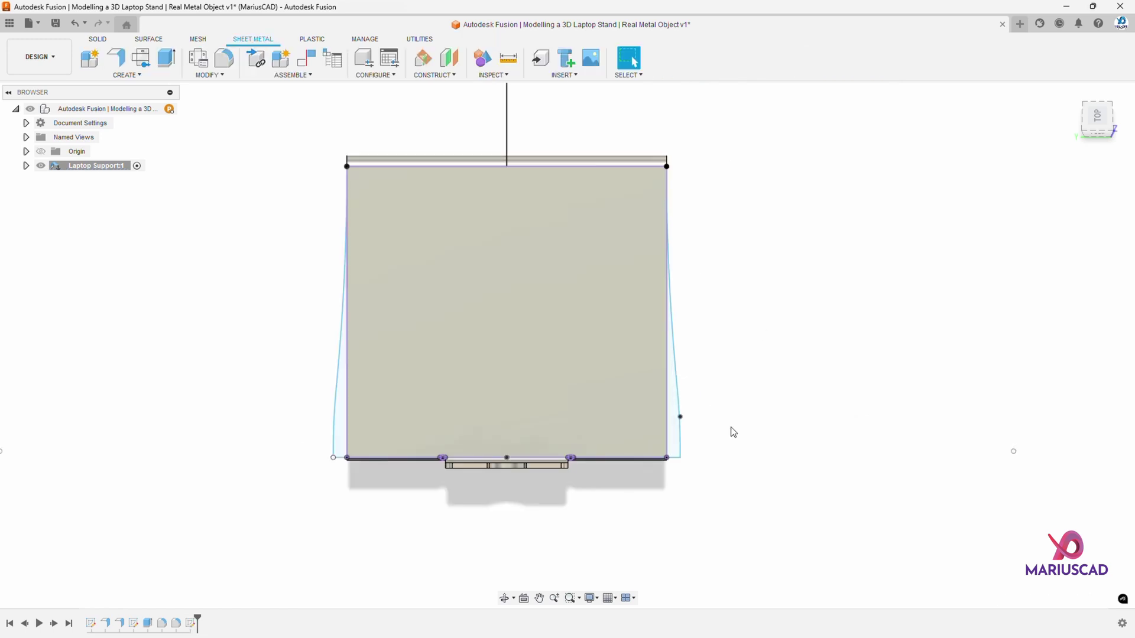
key(e)
click(672, 422)
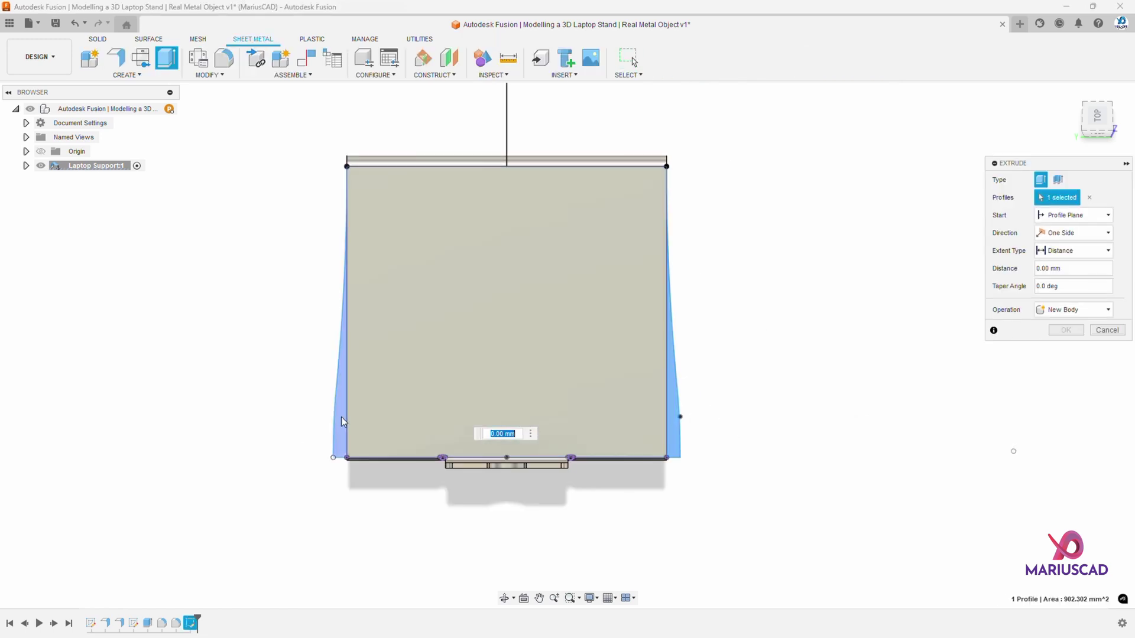
click(335, 421)
shift+middle_drag(787, 414, 521, 218)
text(-4)
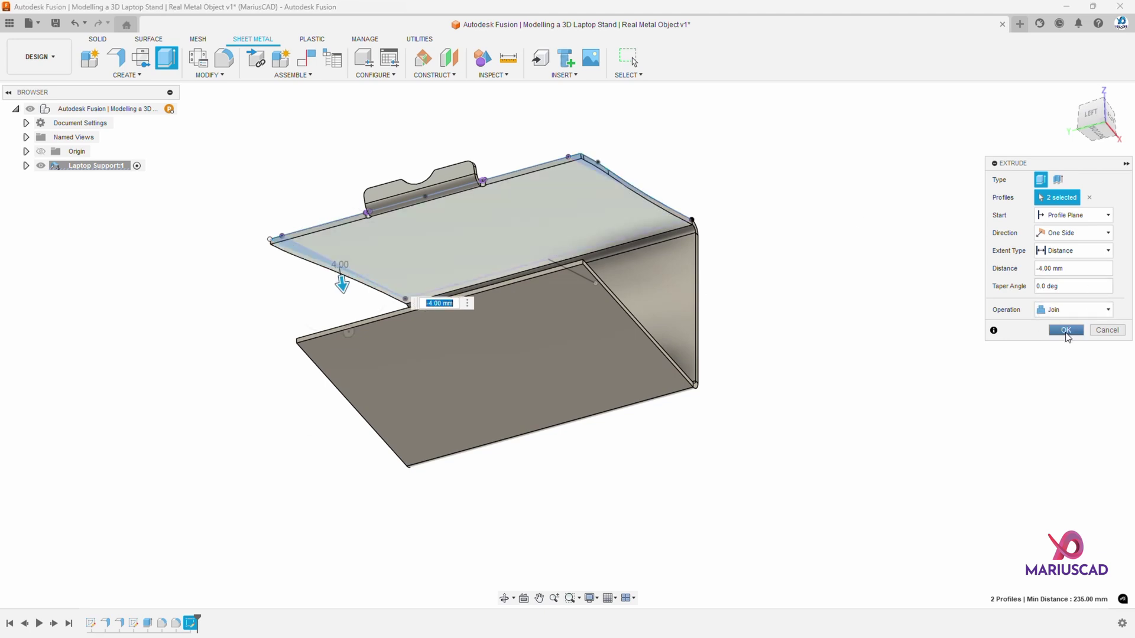
click(1065, 330)
shift+middle_drag(597, 331, 520, 338)
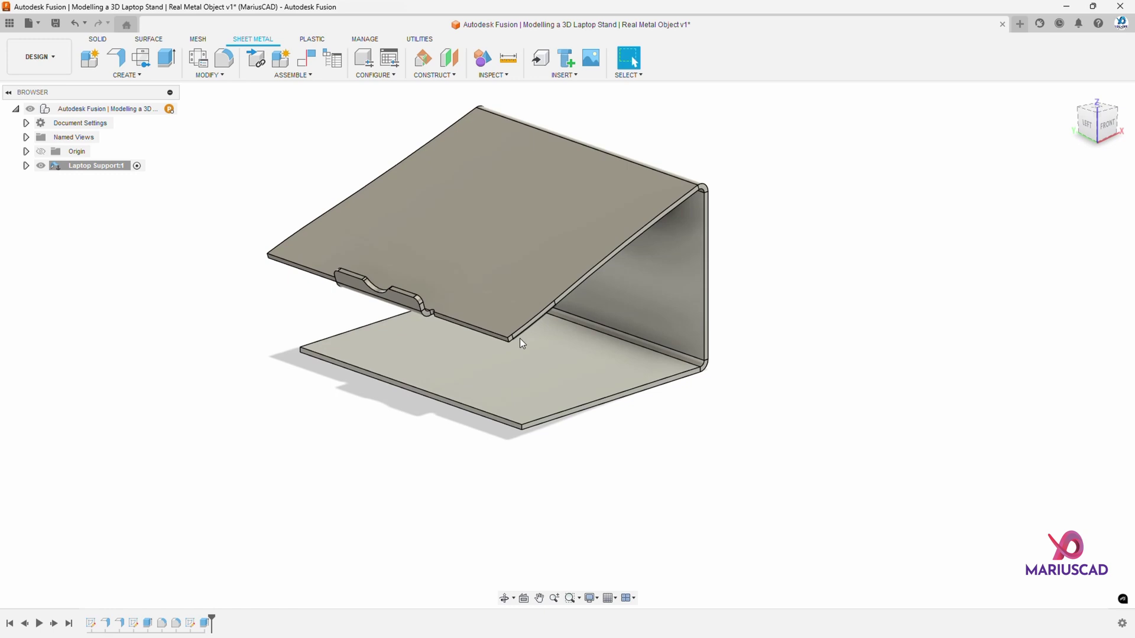
scroll(514, 339, up, 4)
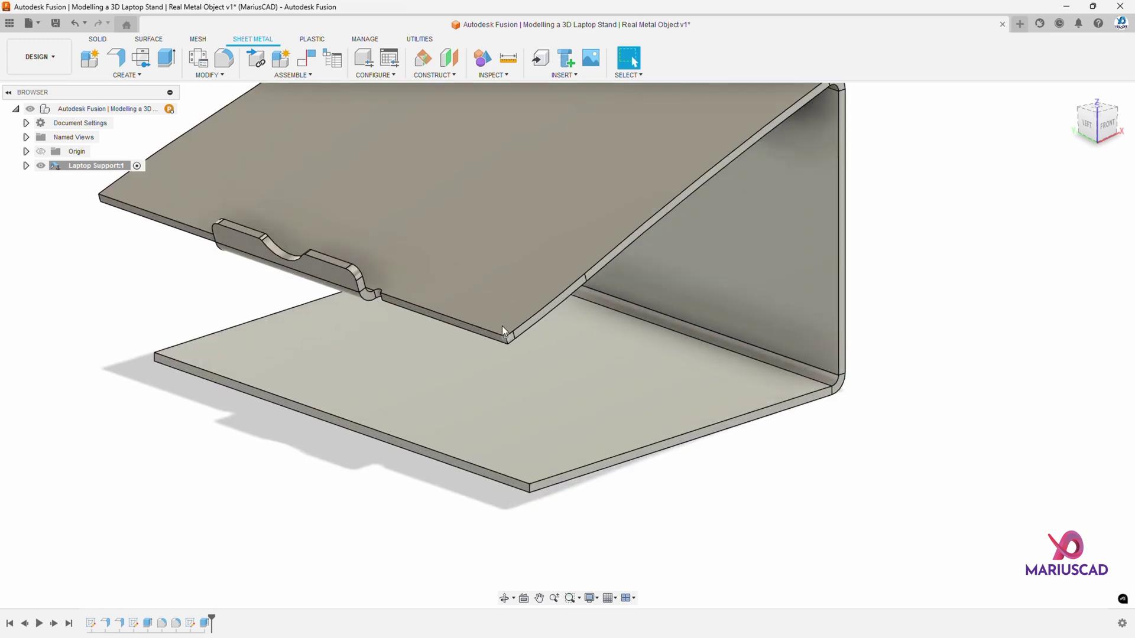
Step: Fillet both front corner edges of the top plate with a 35 mm radius
key(f)
click(506, 342)
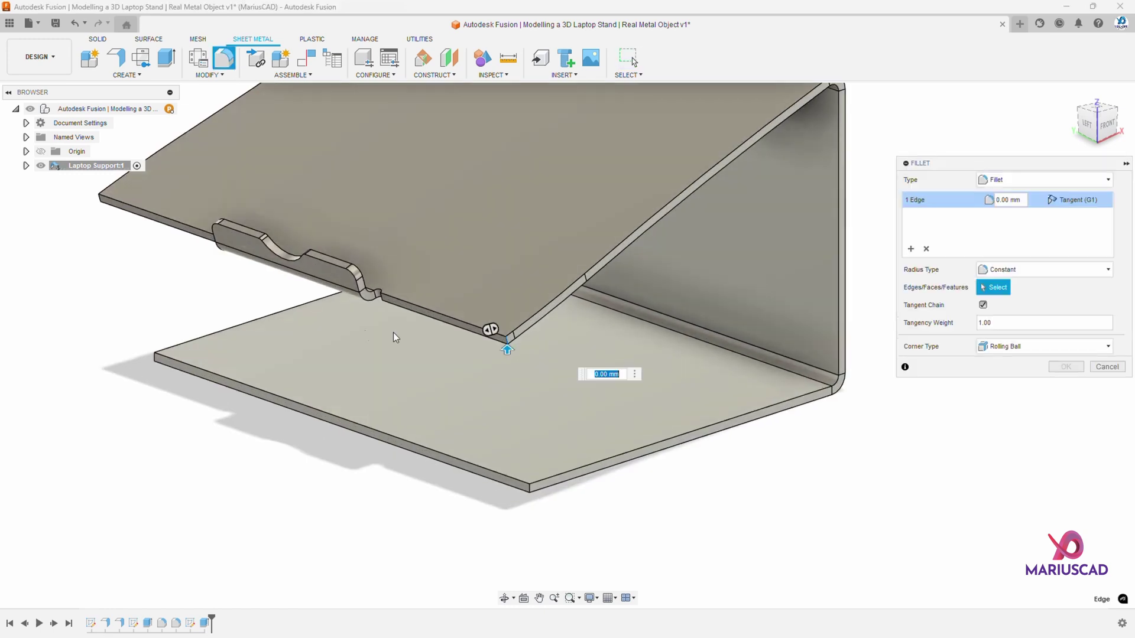
shift+middle_drag(393, 332, 457, 309)
scroll(452, 168, up, 4)
click(452, 169)
scroll(466, 195, down, 5)
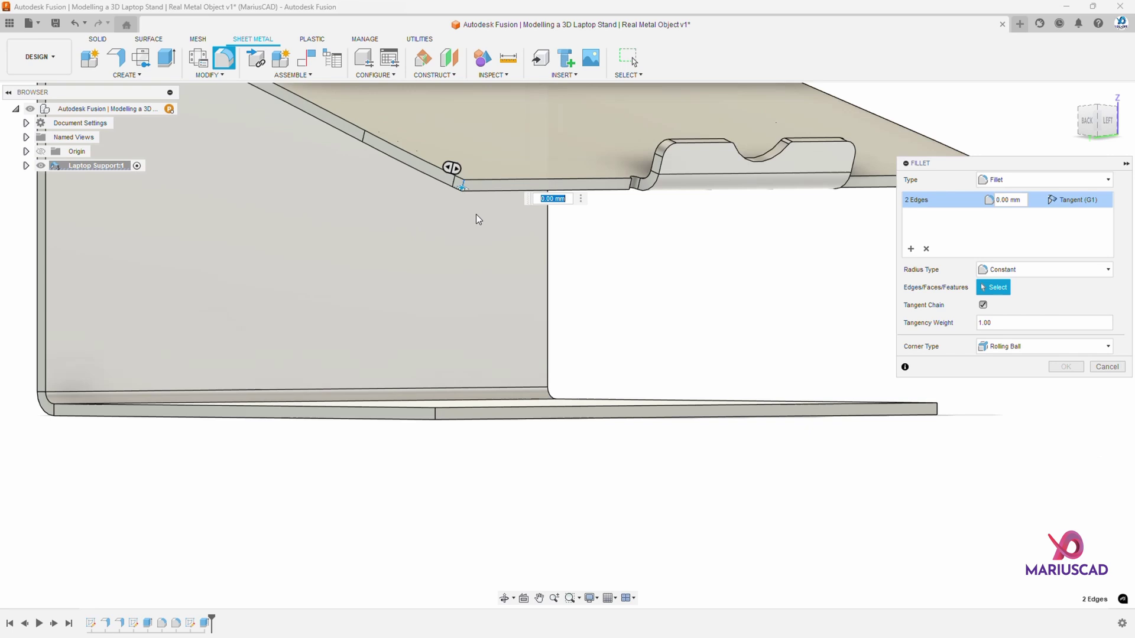
shift+middle_drag(593, 286, 637, 326)
text(35)
key(Return)
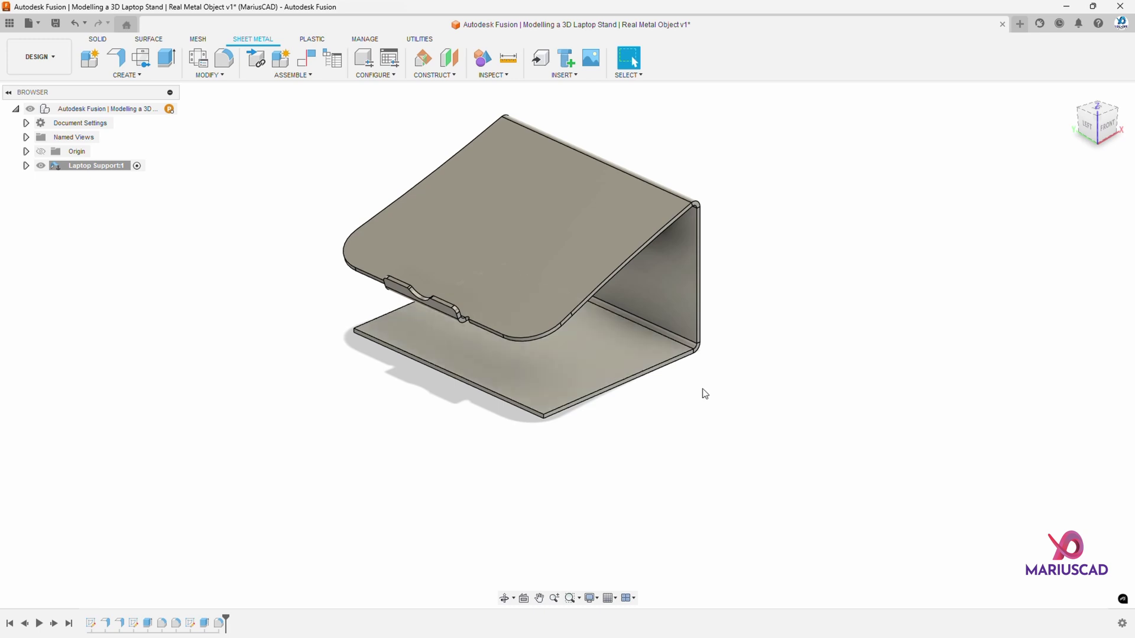
Step: Start a new sketch on the plate's underside face and project the face into it
shift+middle_drag(705, 394, 528, 200)
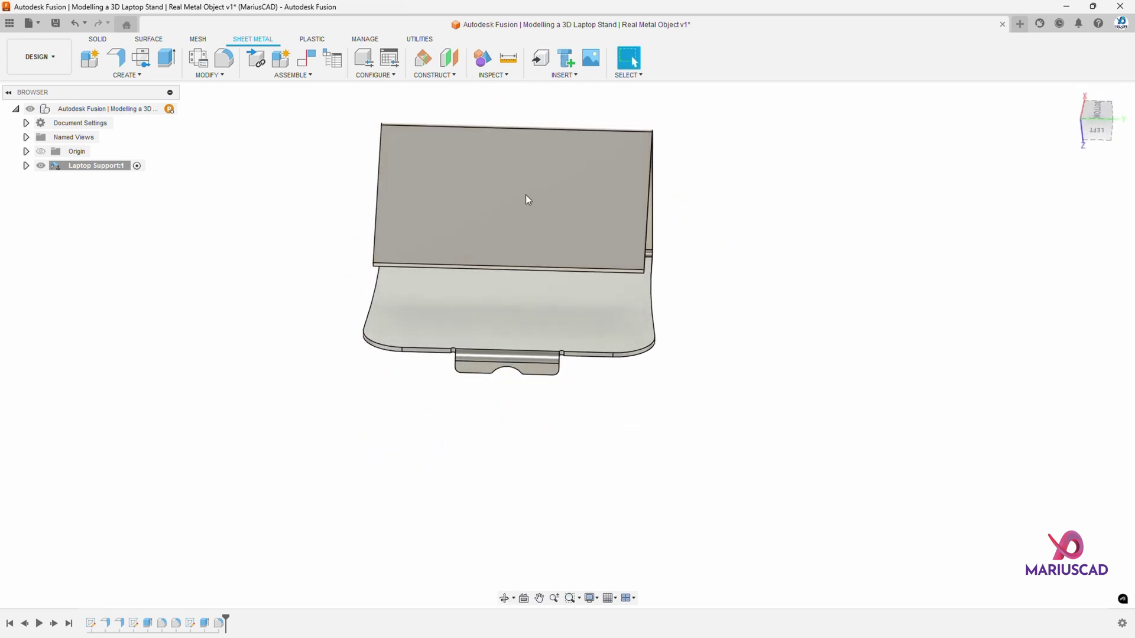
right_click(528, 200)
click(507, 275)
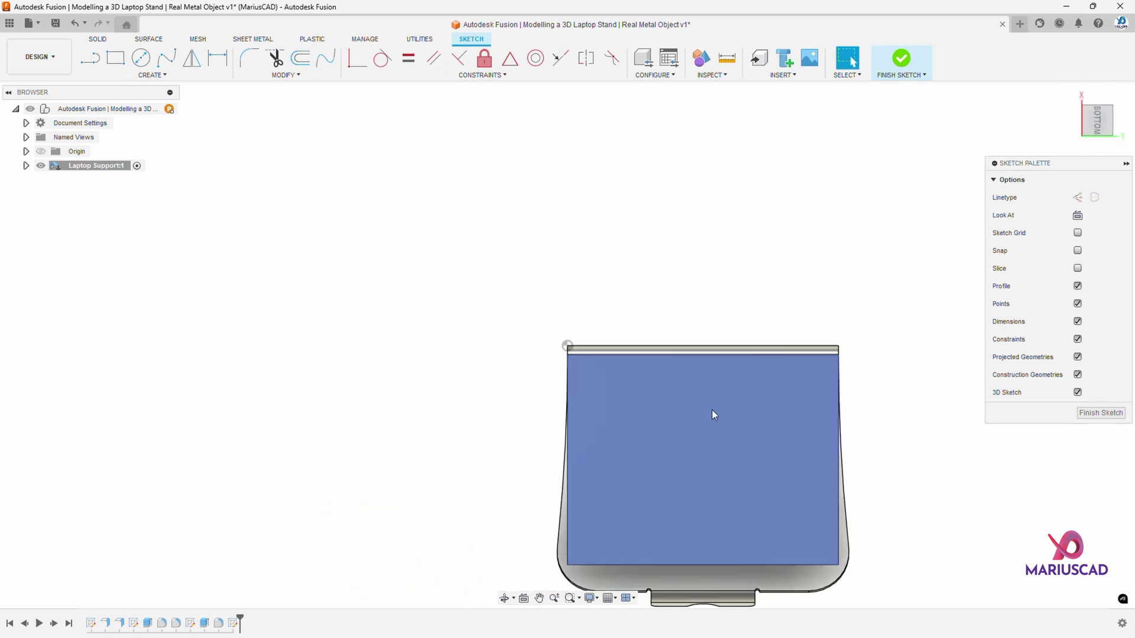
middle_drag(712, 412, 526, 301)
key(p)
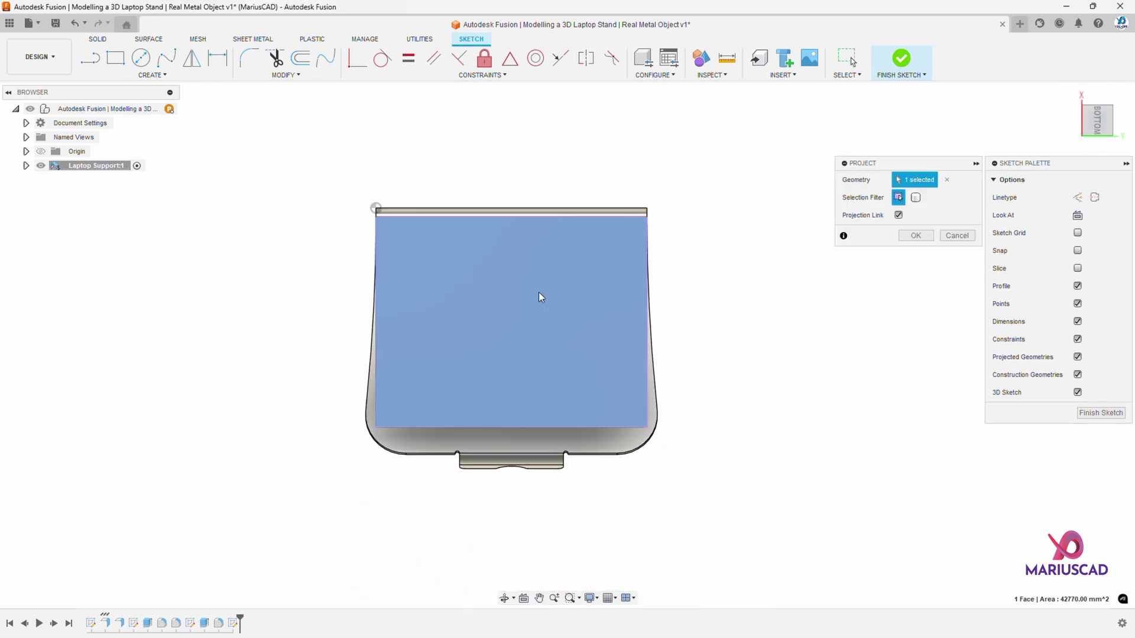
key(Return)
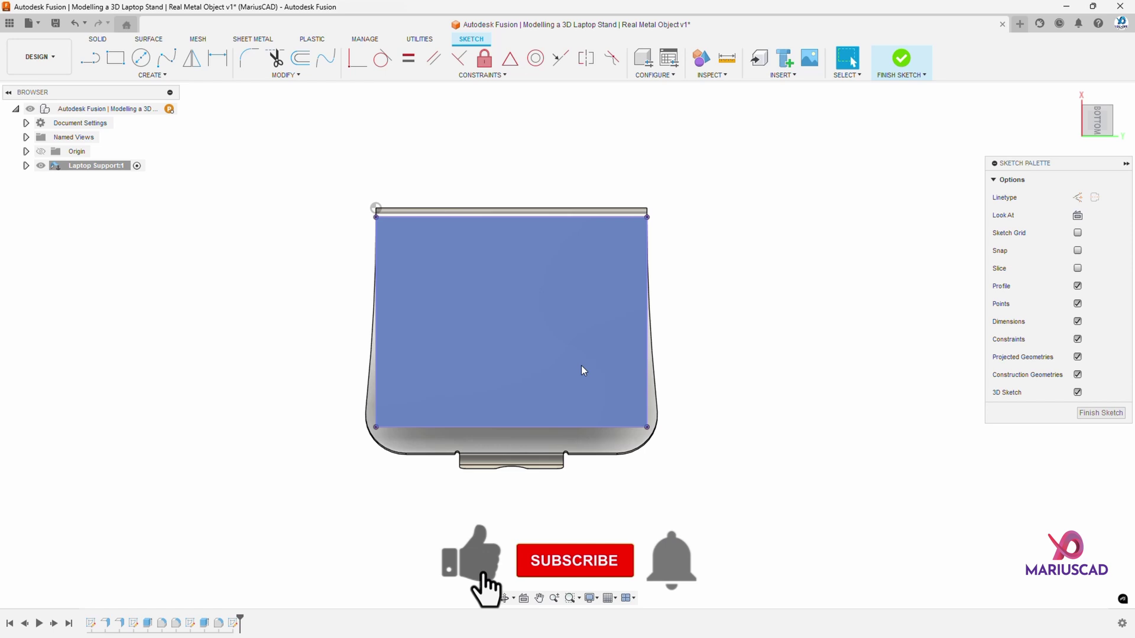
Step: Draw a 245 mm horizontal line below the plate
middle_drag(584, 371, 583, 256)
key(l)
click(367, 425)
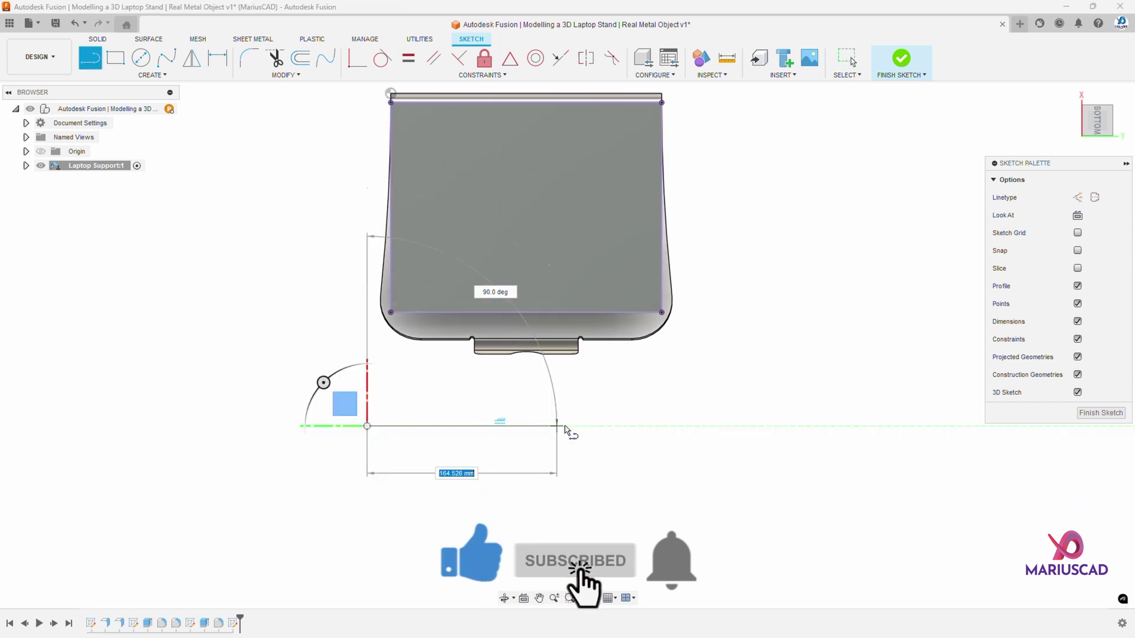
text(2)
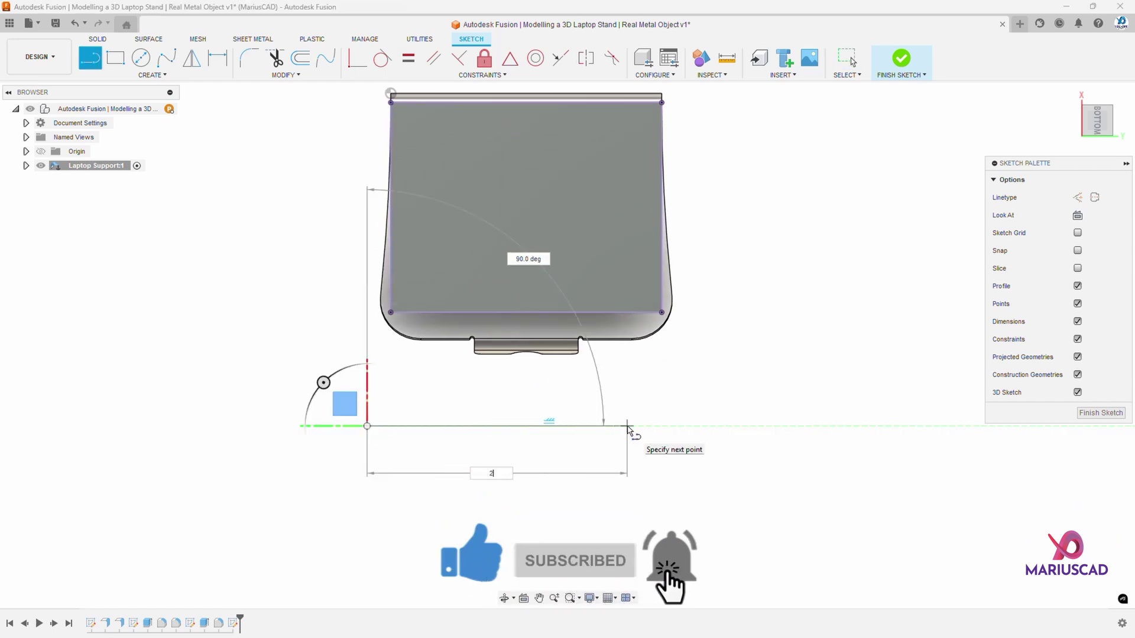
text(45)
key(Return)
key(Escape)
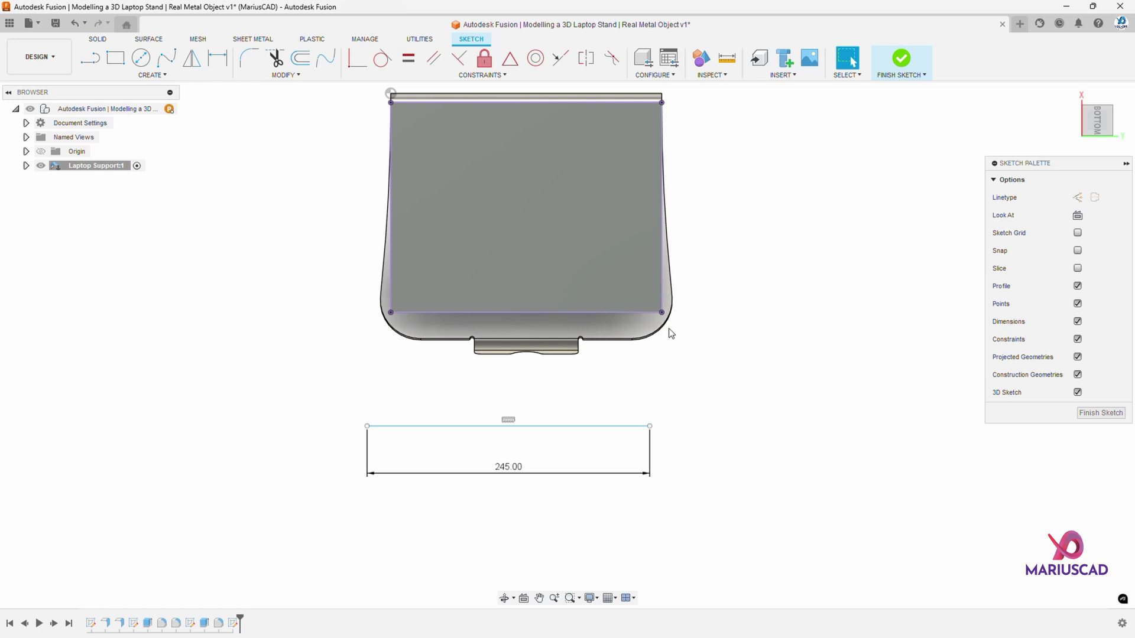
Step: Place sketch points at the 245 mm line's midpoint and the plate edge's midpoint
text(s)
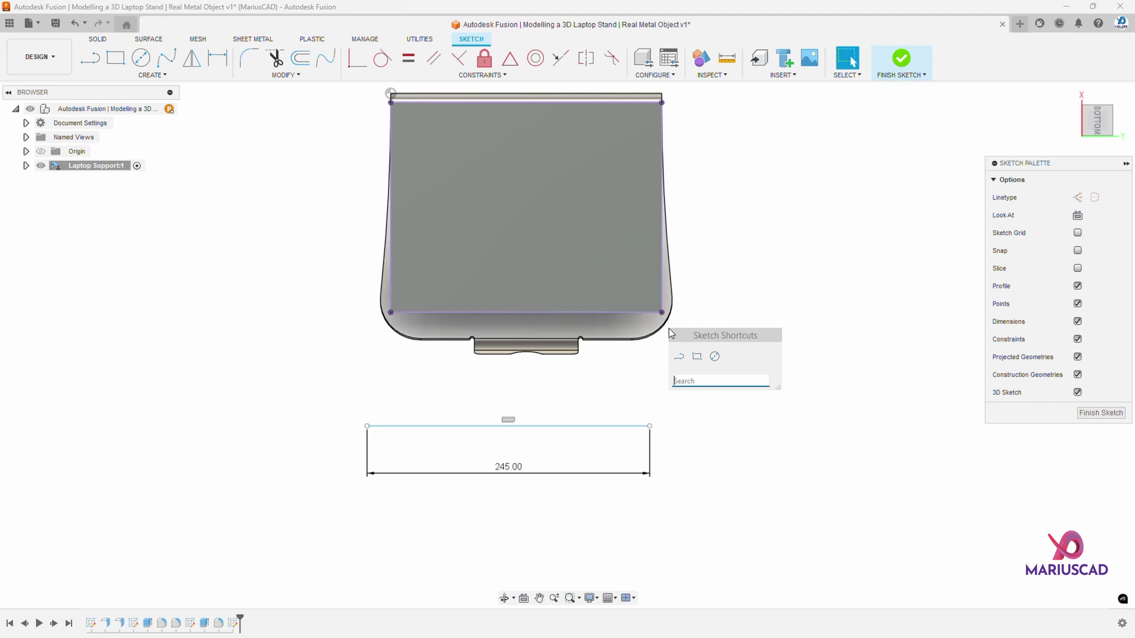
text(point)
key(Return)
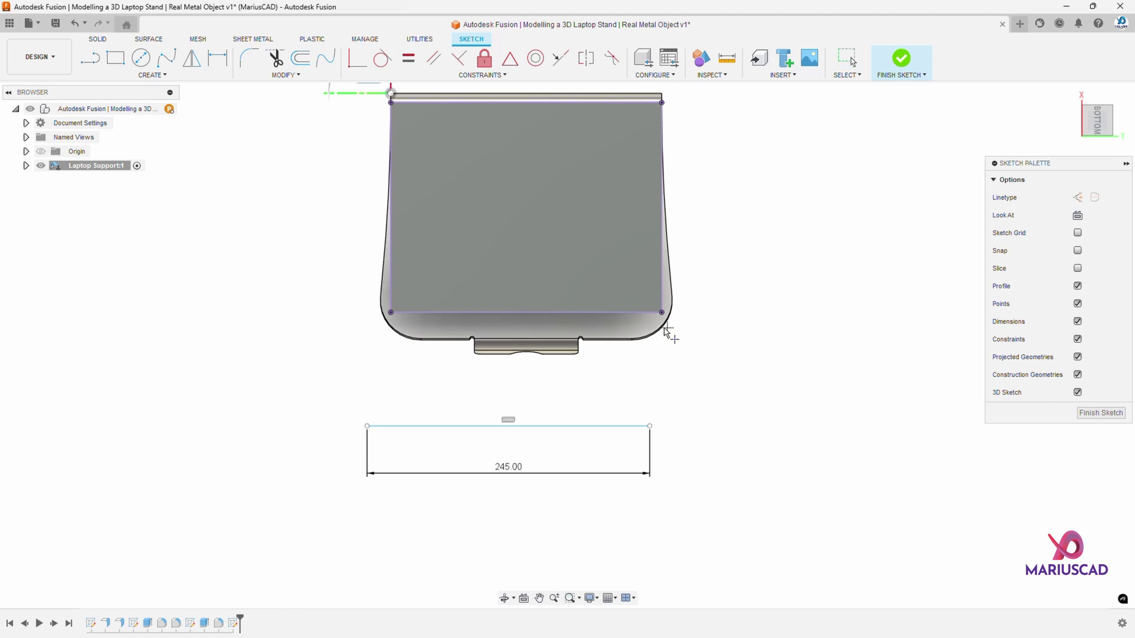
click(508, 426)
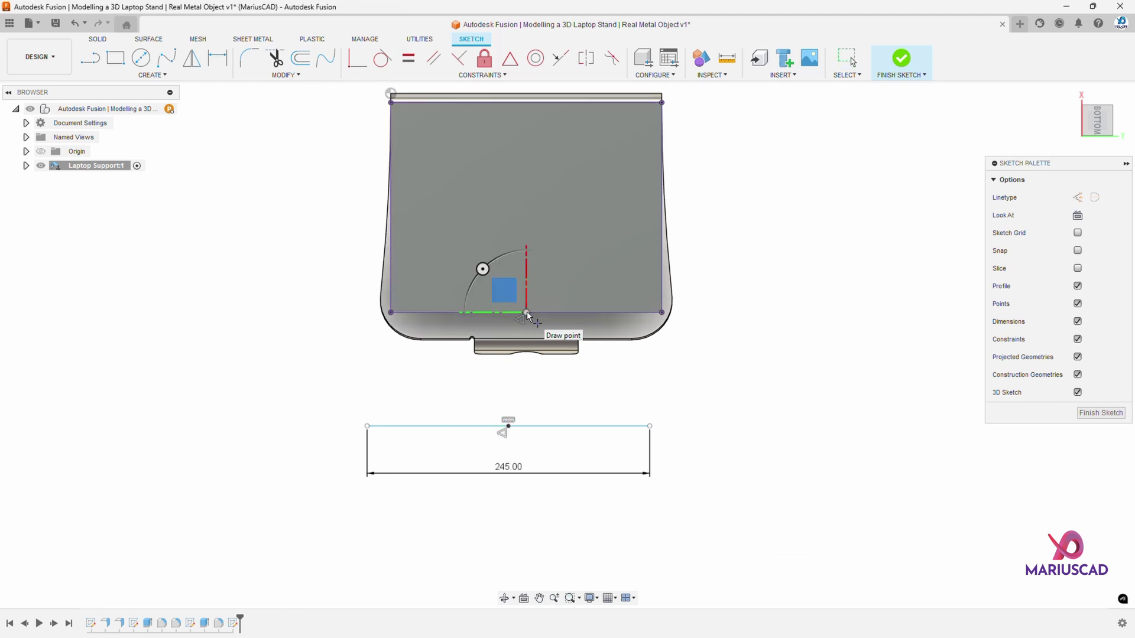
click(526, 311)
key(Escape)
Step: Move the 245 mm line point-to-point from its midpoint onto the panel edge midpoint
drag(567, 482, 460, 397)
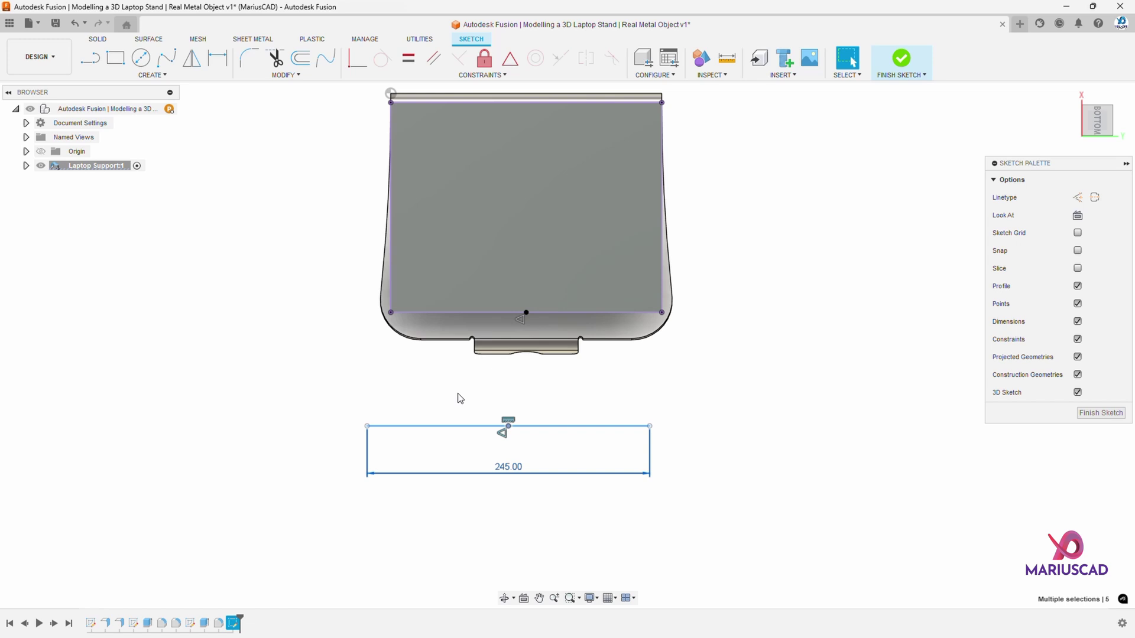
key(m)
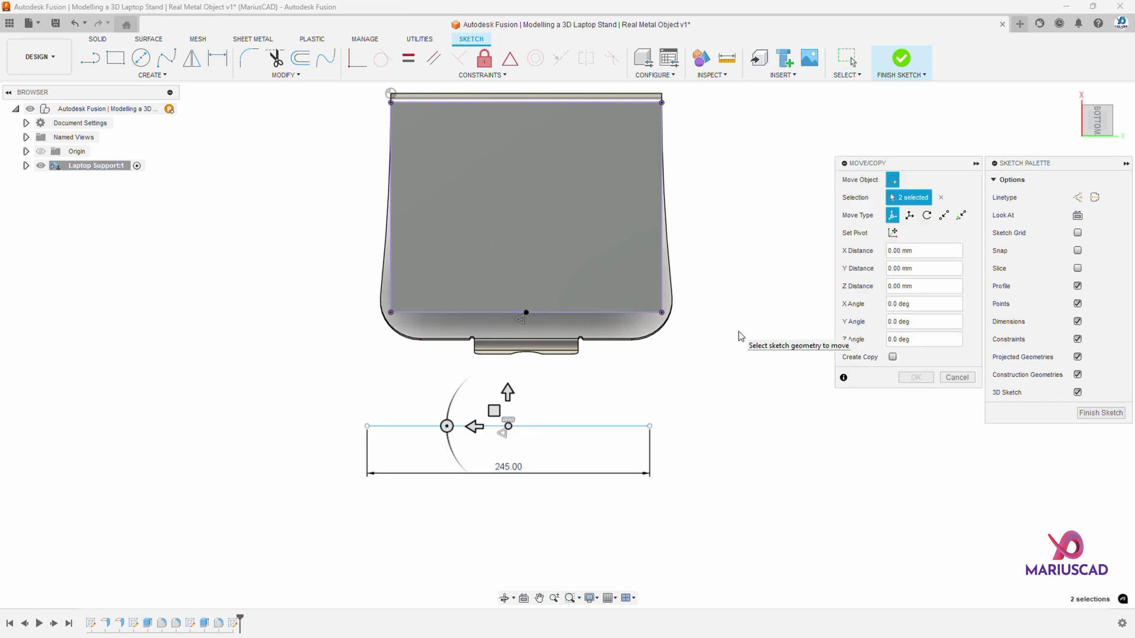
click(944, 215)
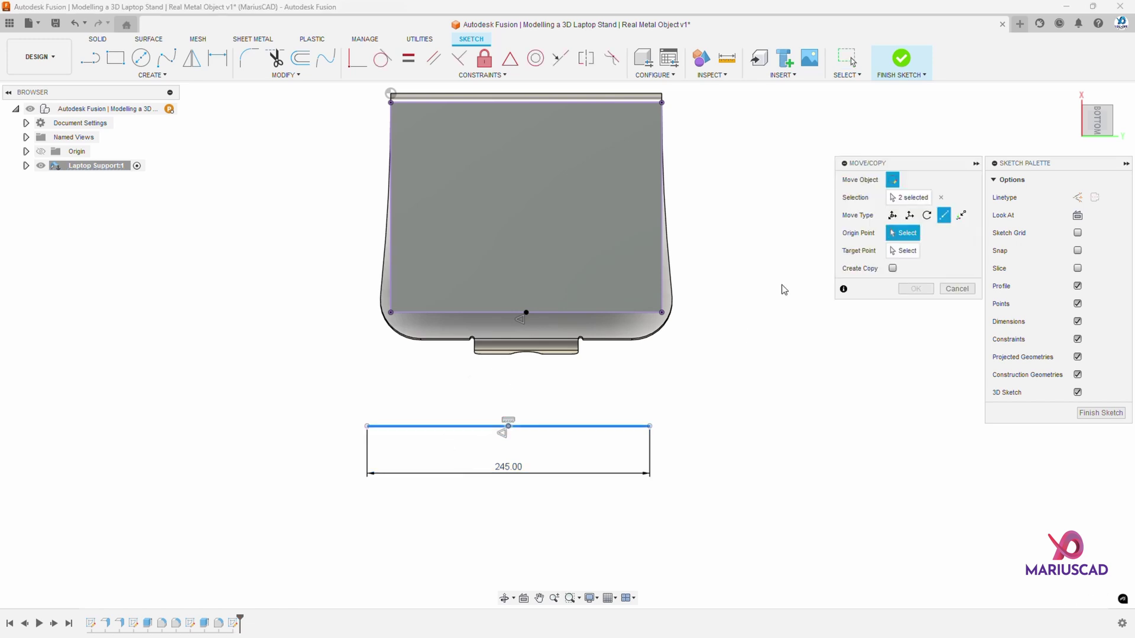
click(508, 426)
click(526, 312)
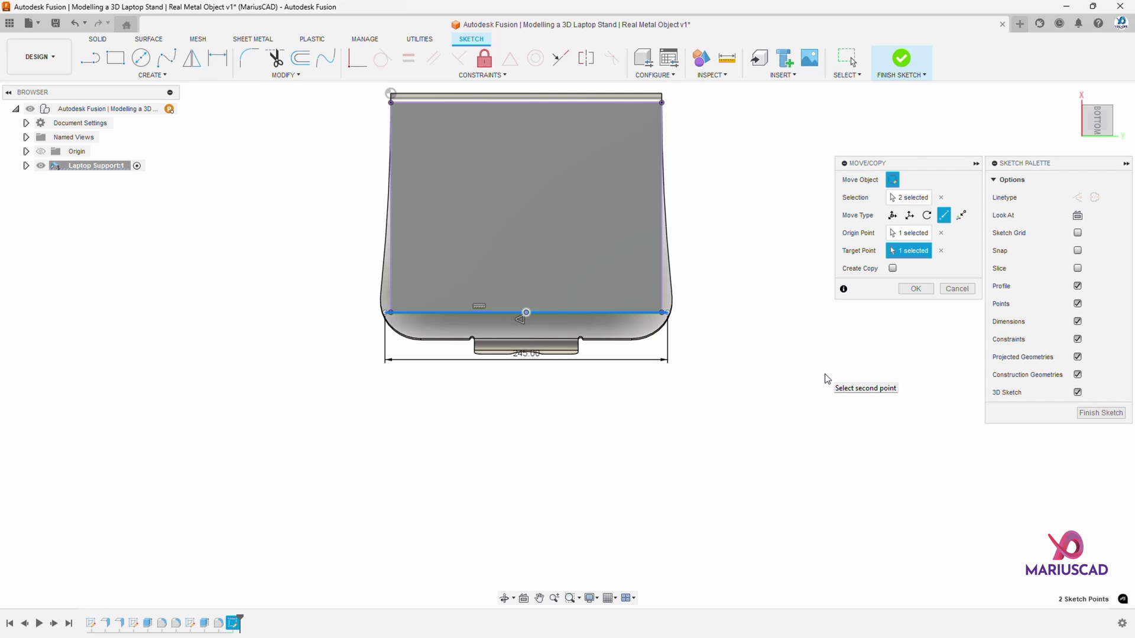
key(Return)
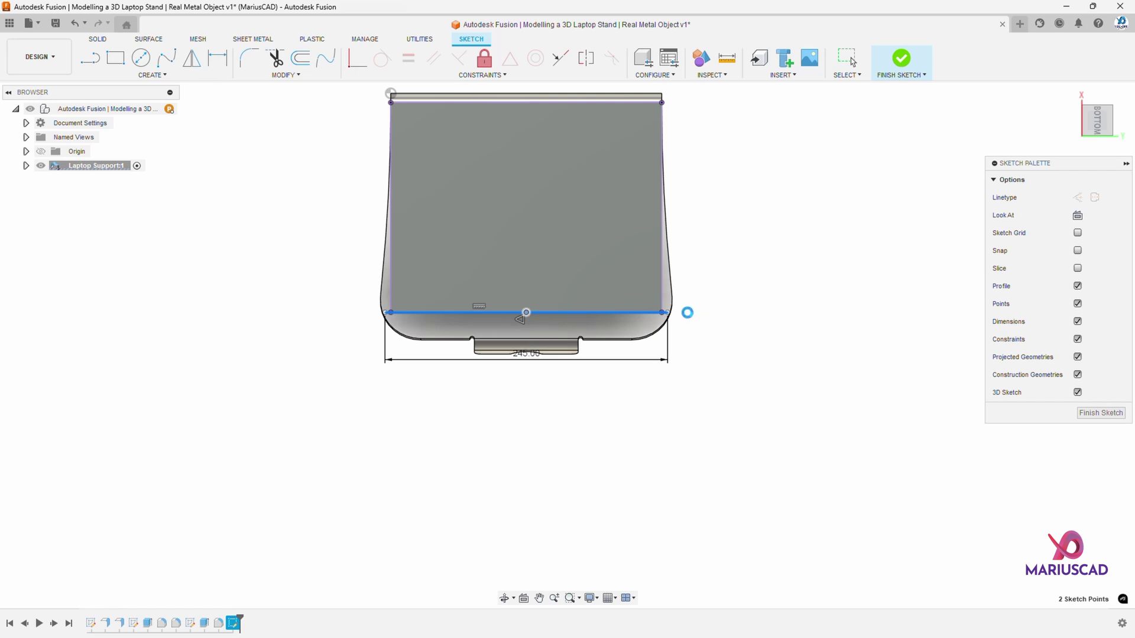
Step: Draw a 28 mm vertical line from the panel's bottom-right corner
key(l)
click(659, 243)
middle_drag(663, 185, 643, 304)
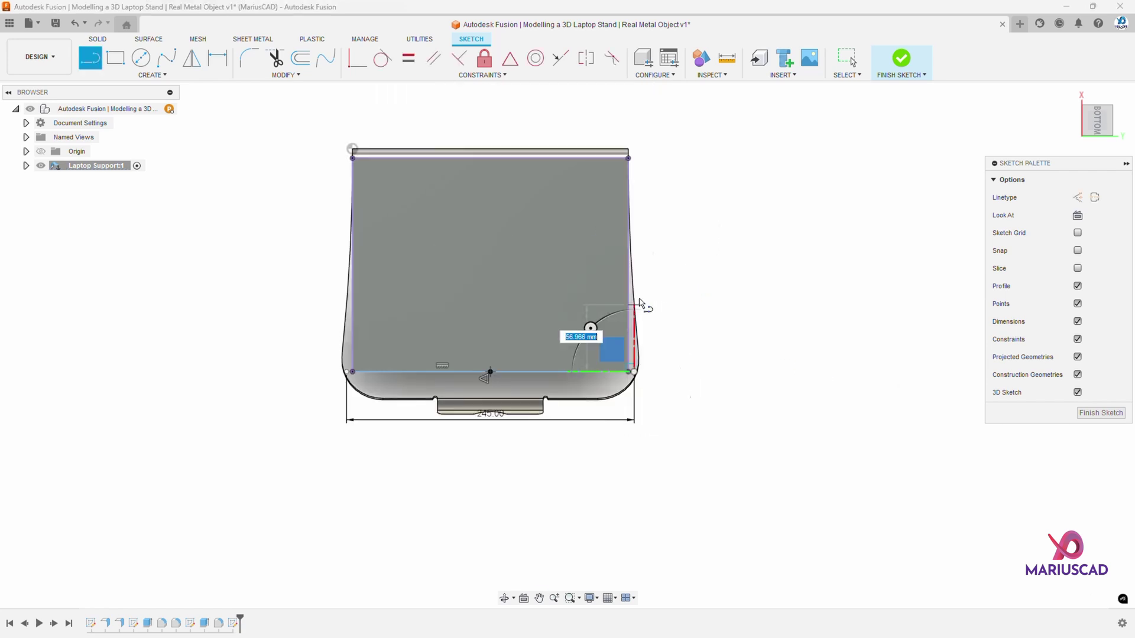
scroll(638, 261, up, 5)
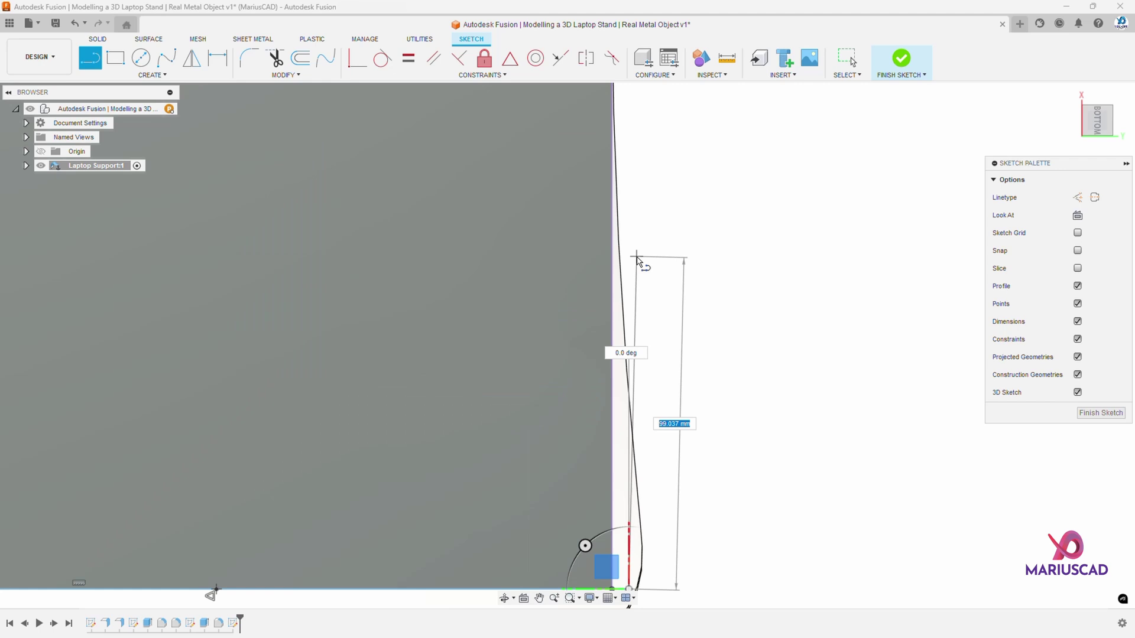
middle_drag(619, 459, 611, 284)
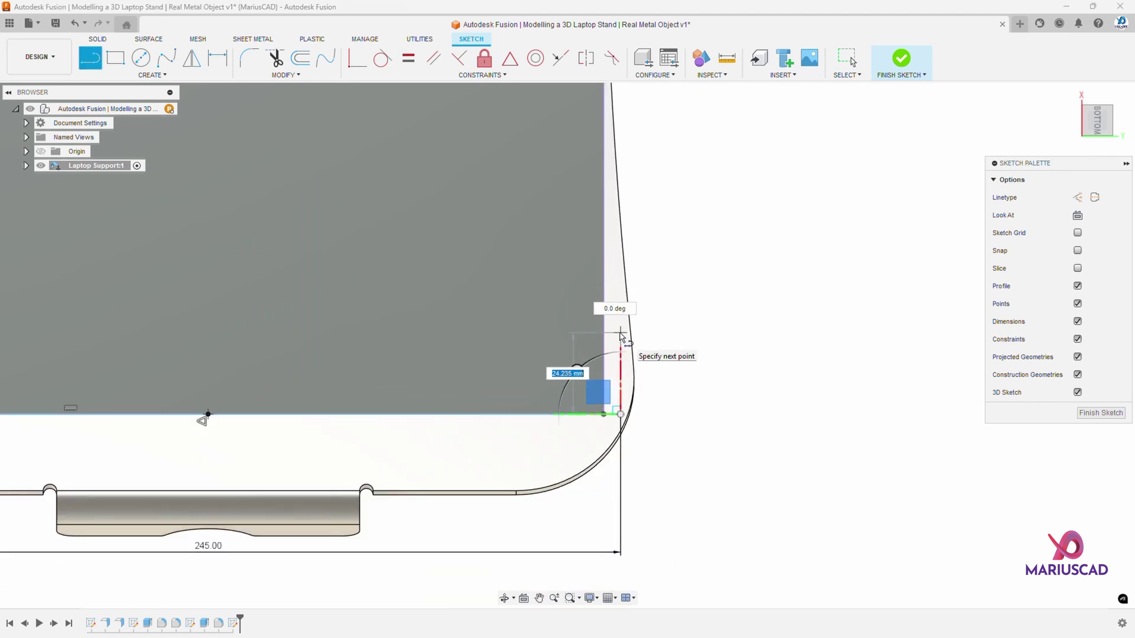
text(28)
key(Return)
key(Escape)
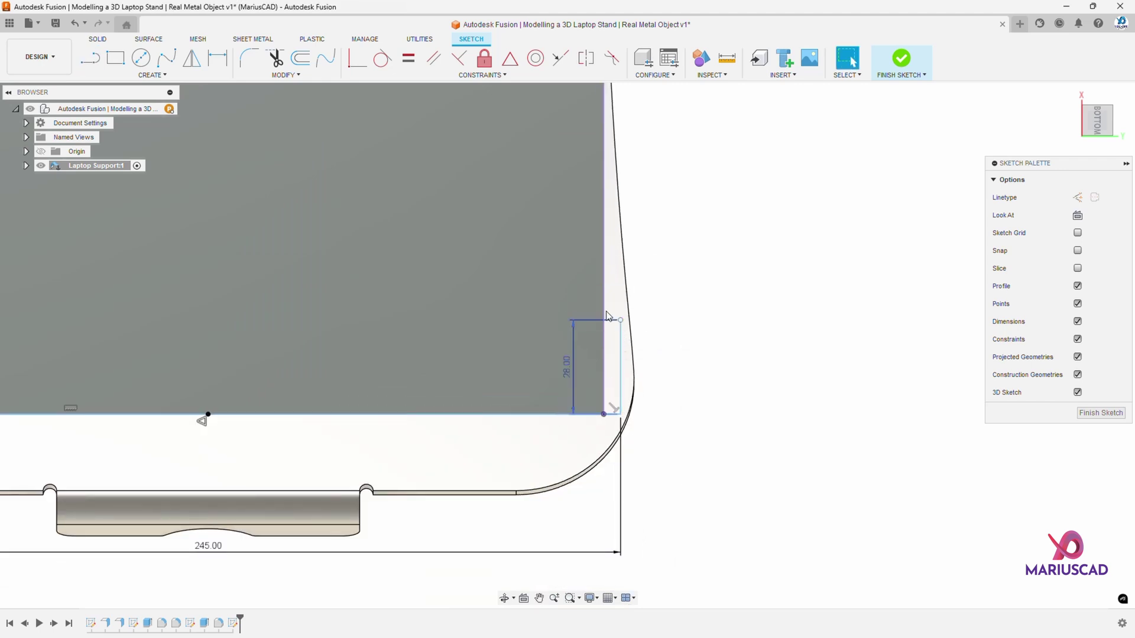
click(115, 76)
click(218, 134)
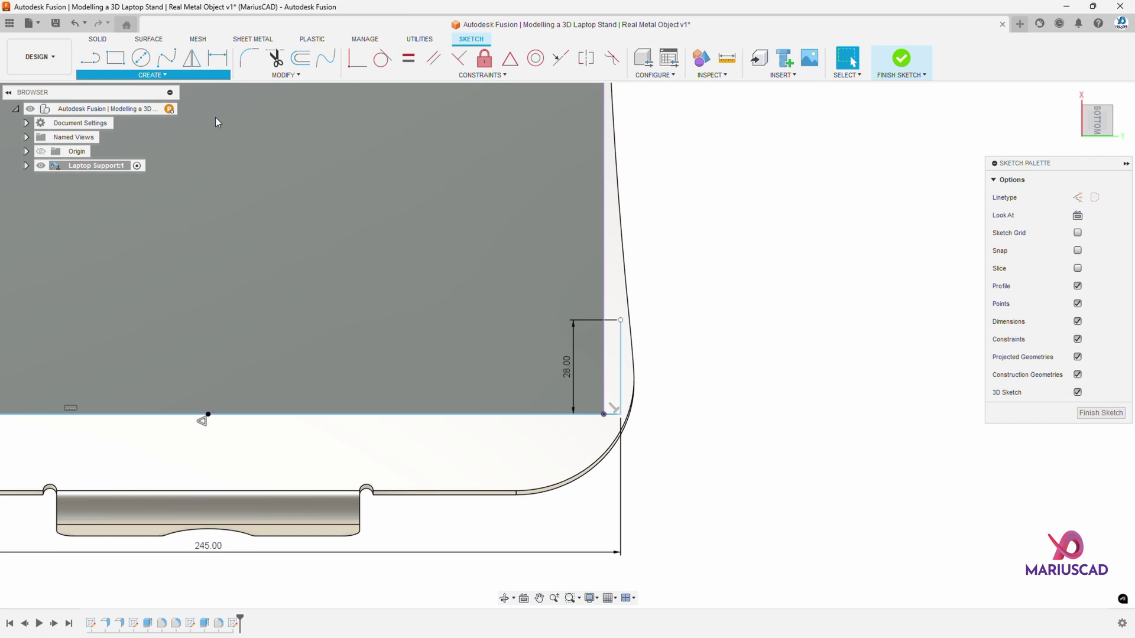
Step: Draw a center-point arc from the top-right corner down to the 28 mm line
scroll(571, 233, down, 3)
mouse_move(571, 233)
middle_down()
mouse_move(599, 294)
mouse_move(580, 179)
middle_up()
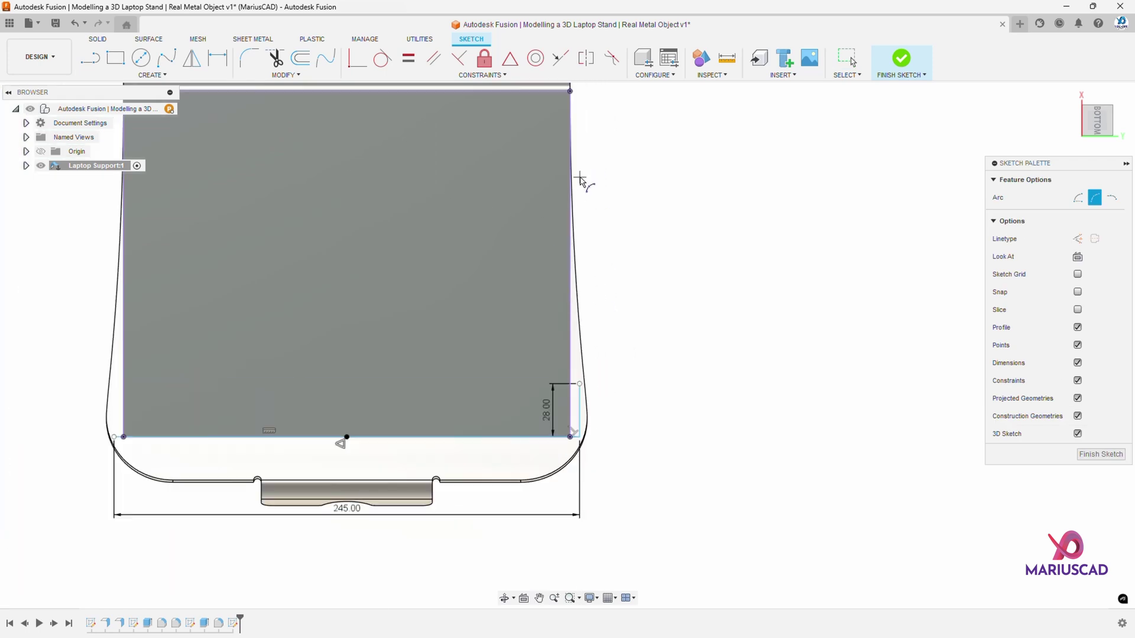
click(570, 91)
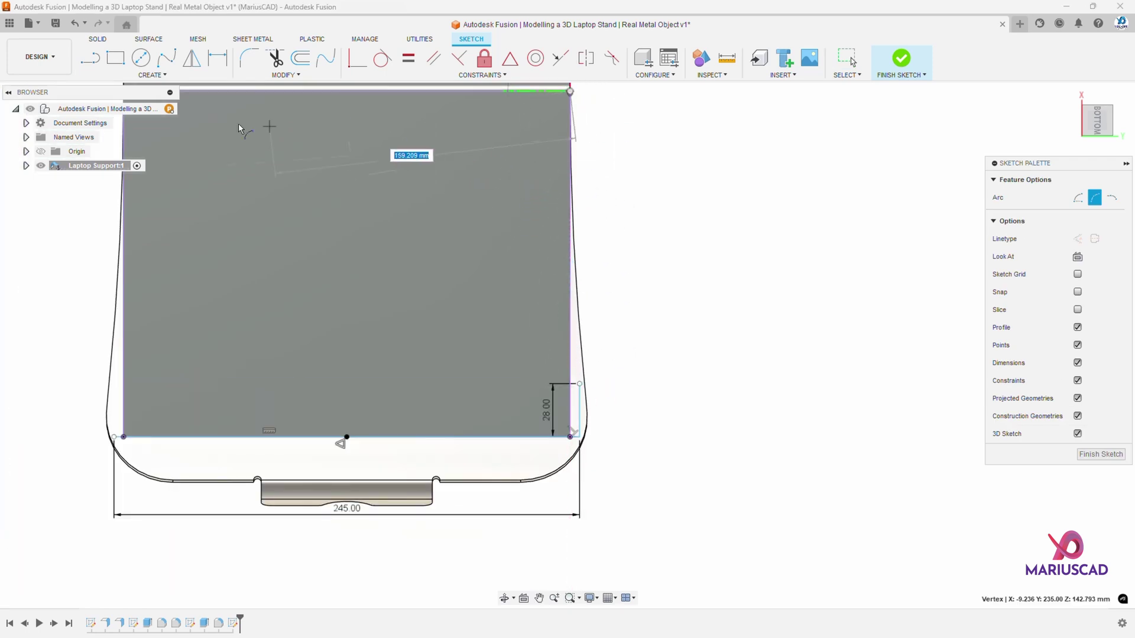
key(Escape)
click(153, 75)
mouse_move(144, 124)
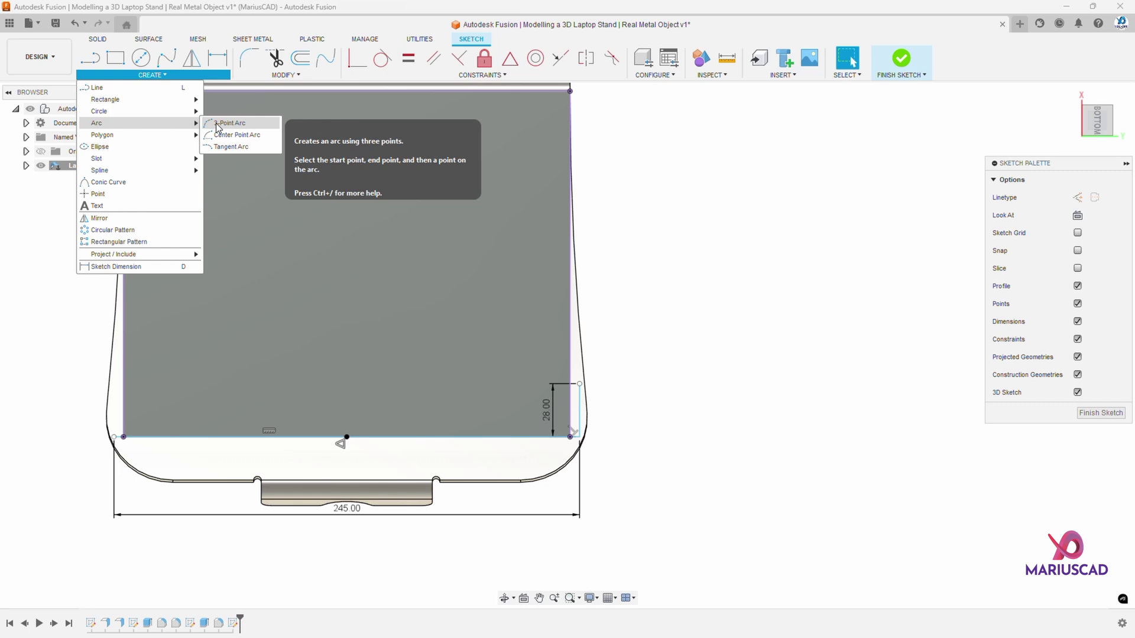
click(221, 134)
click(570, 91)
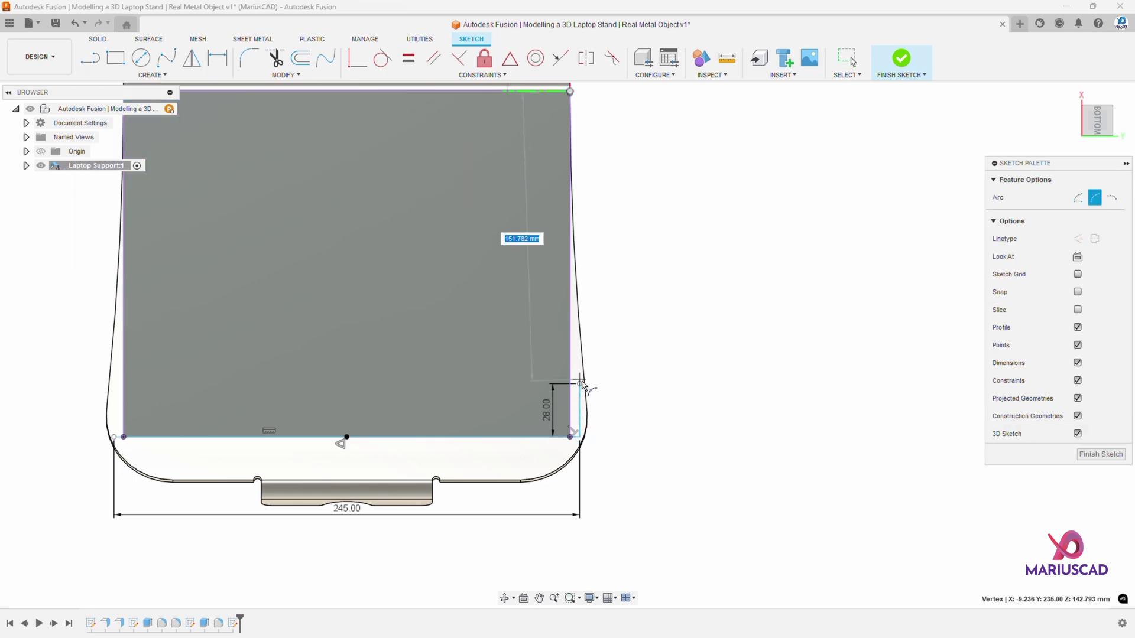
click(579, 384)
scroll(573, 299, down, 1)
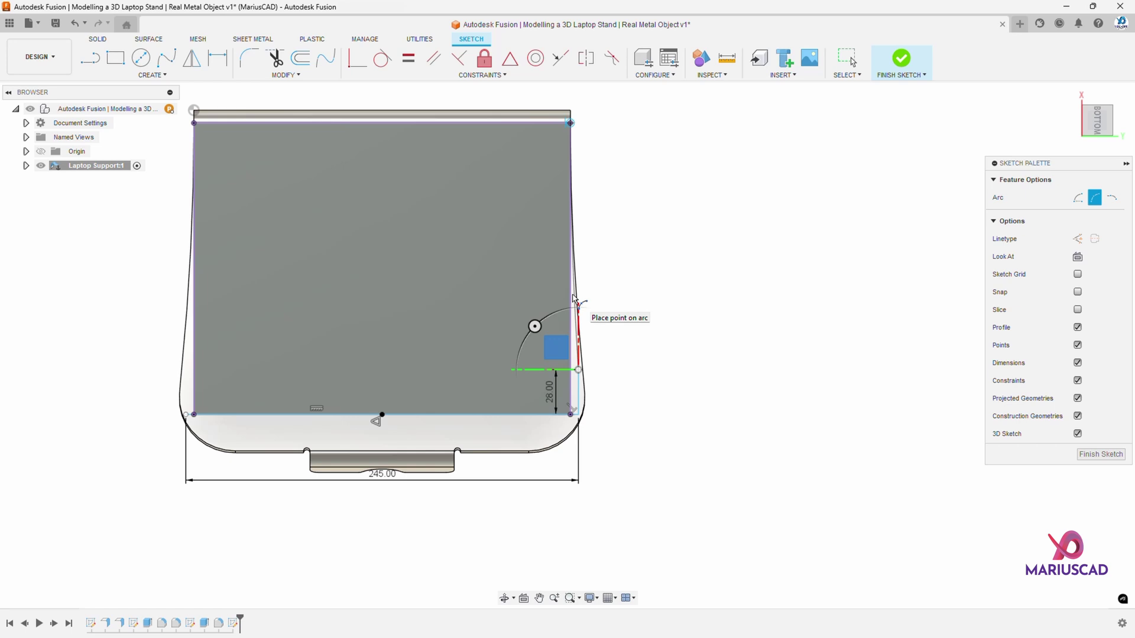
Step: Blend the arc's joint with a 500 mm sketch fillet
key(f)
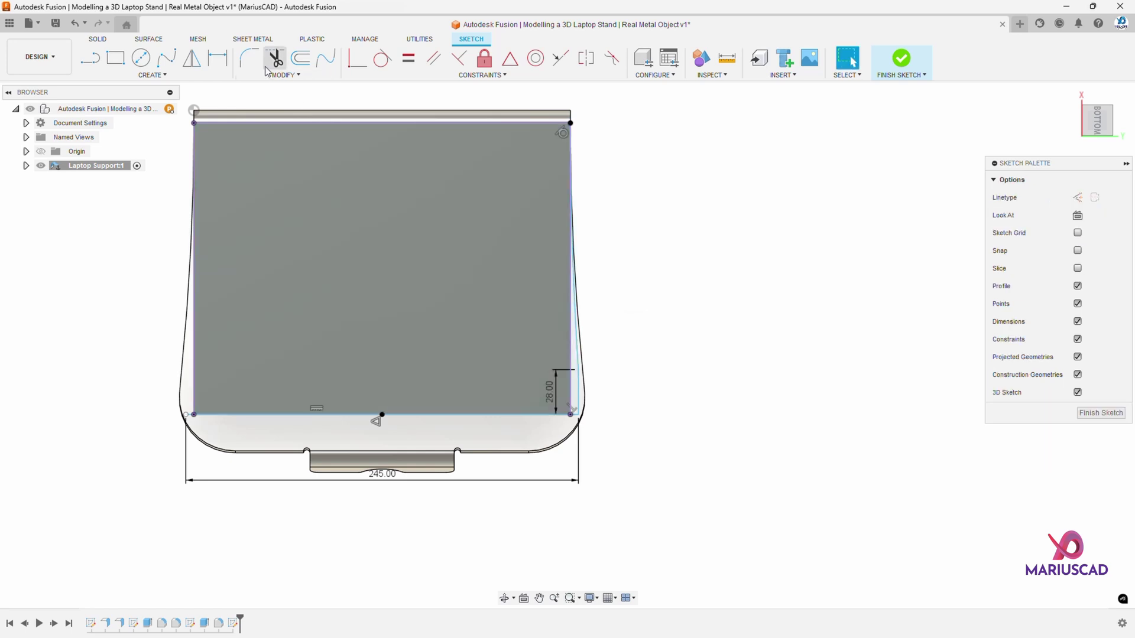
scroll(603, 354, up, 1)
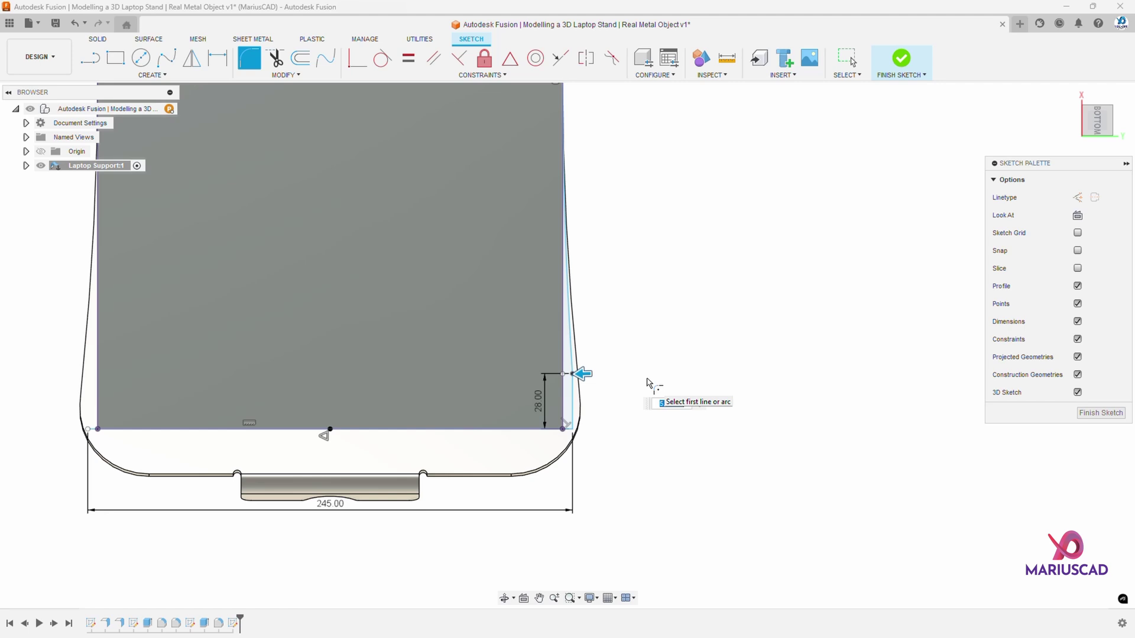
text(500)
key(Return)
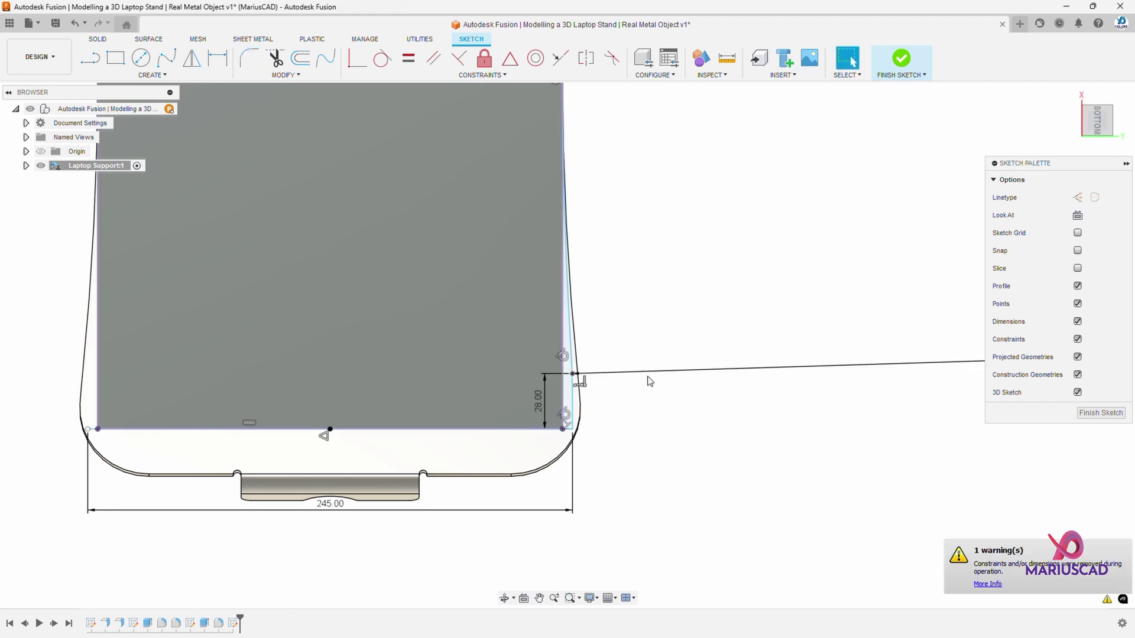
scroll(648, 382, down, 4)
Step: Draw a vertical centre line up from the part's top-edge midpoint
key(l)
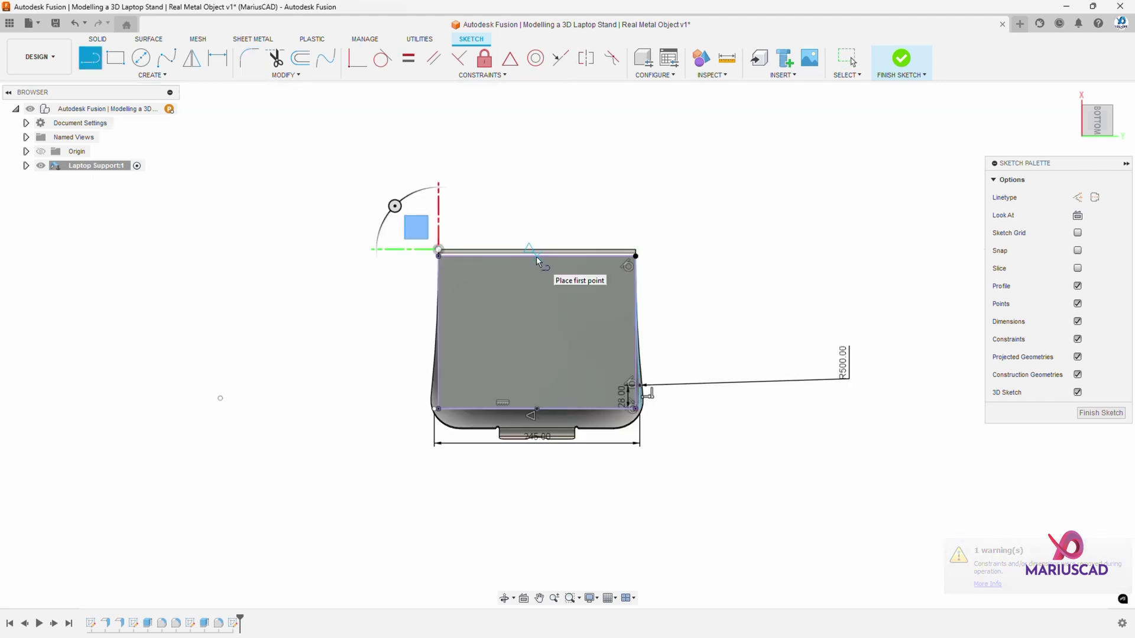
click(537, 256)
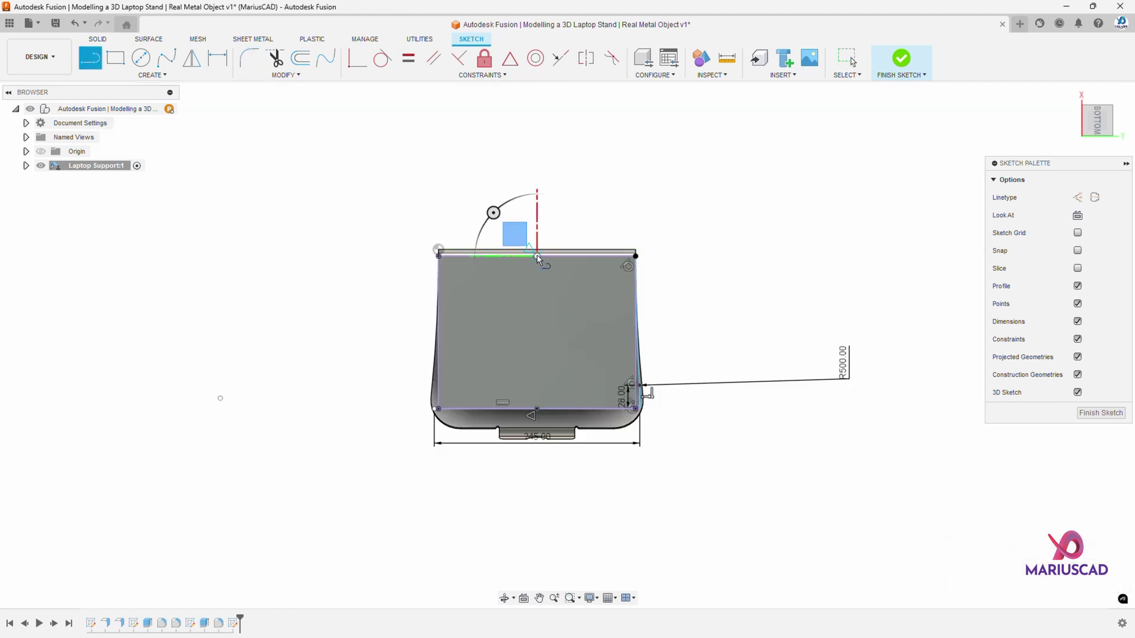
click(537, 167)
key(Escape)
Step: Mirror the right-side arc and segments about the centre line, then finish the sketch
text(smirror)
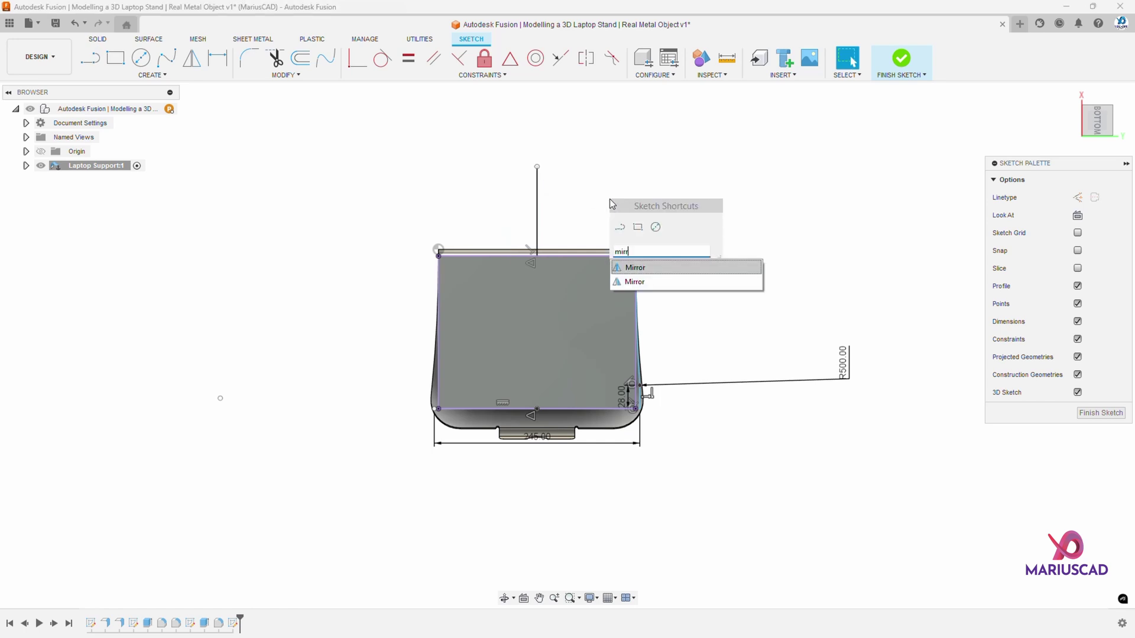
key(Return)
scroll(632, 378, up, 3)
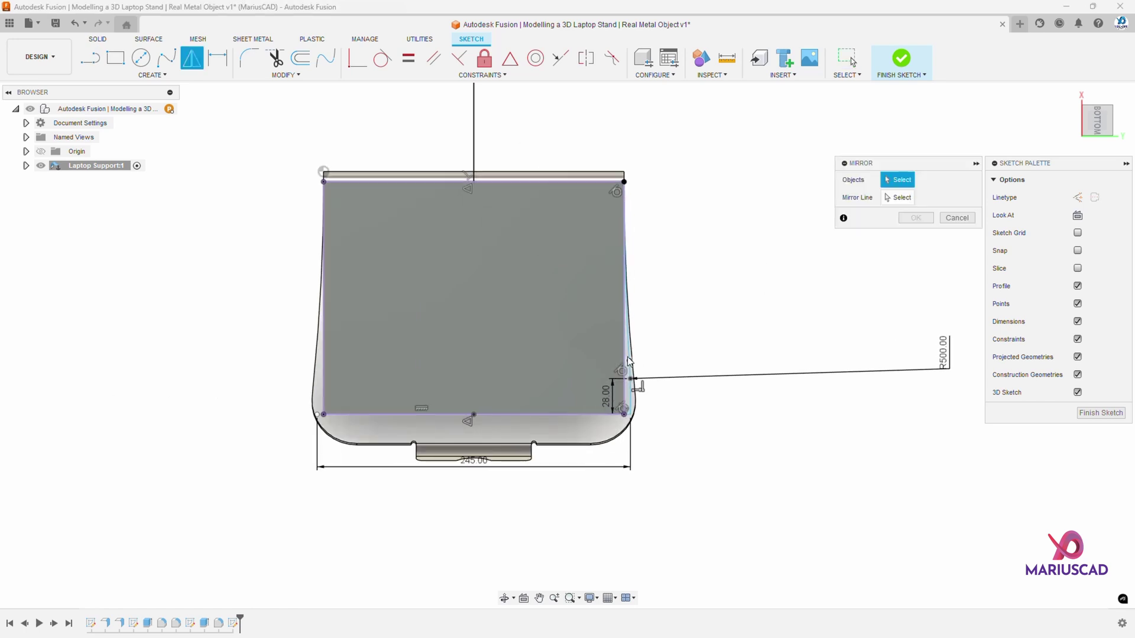
click(630, 373)
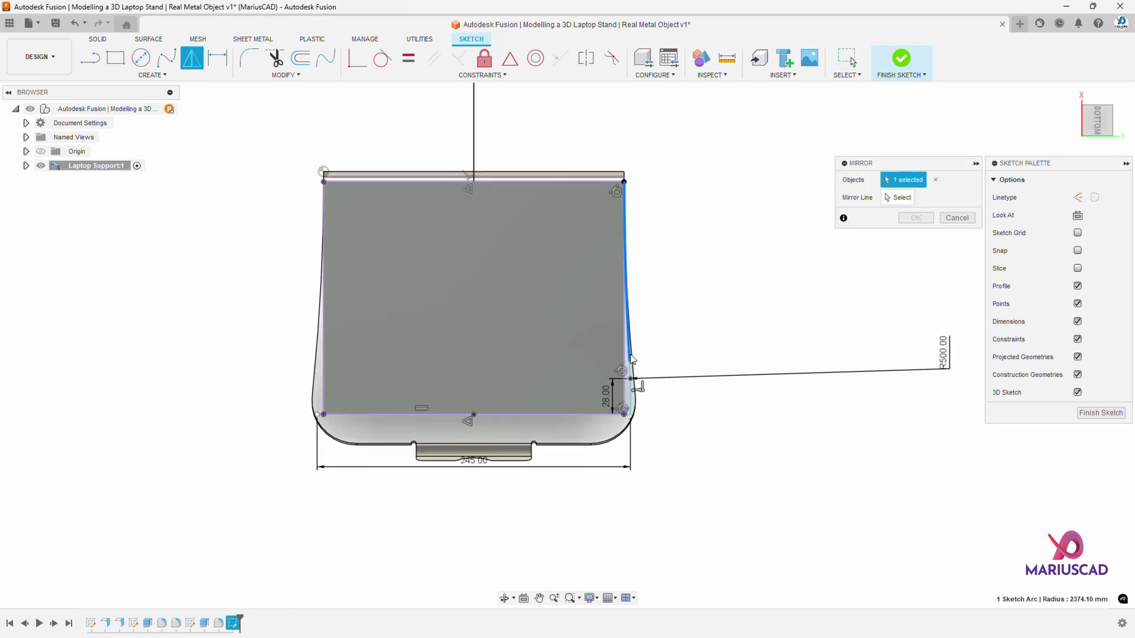
click(631, 387)
click(632, 407)
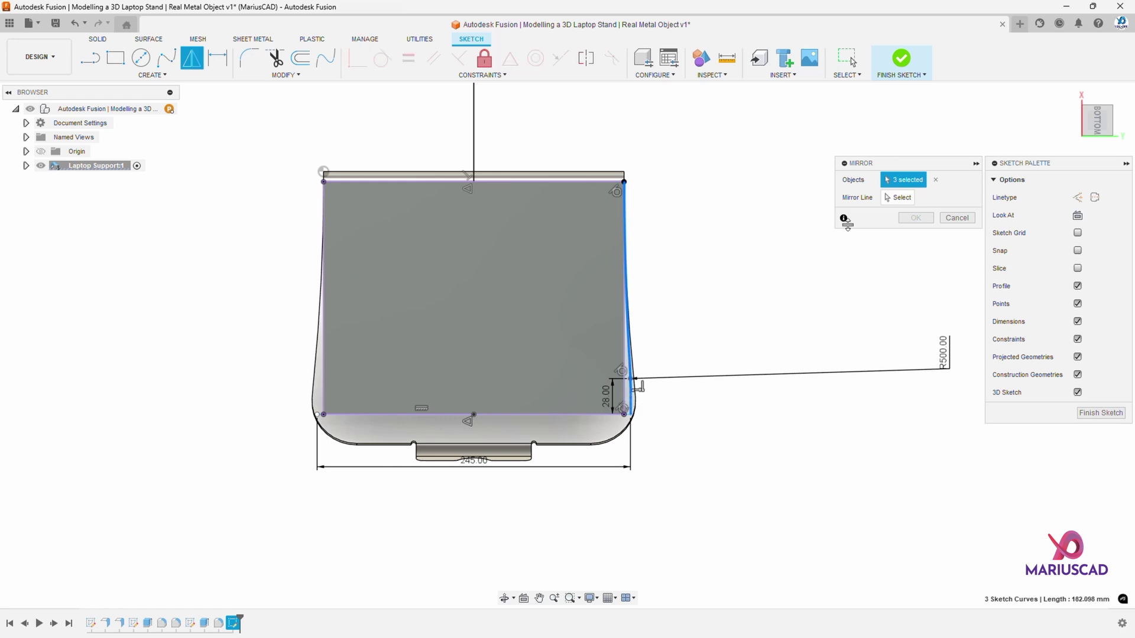
click(898, 197)
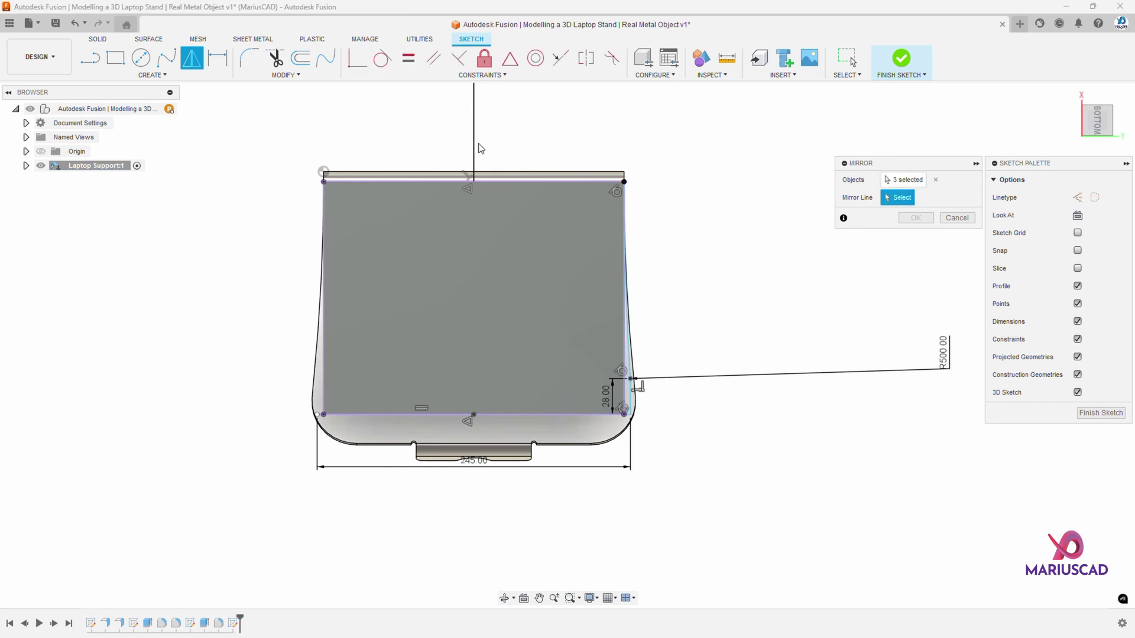
click(475, 150)
click(915, 218)
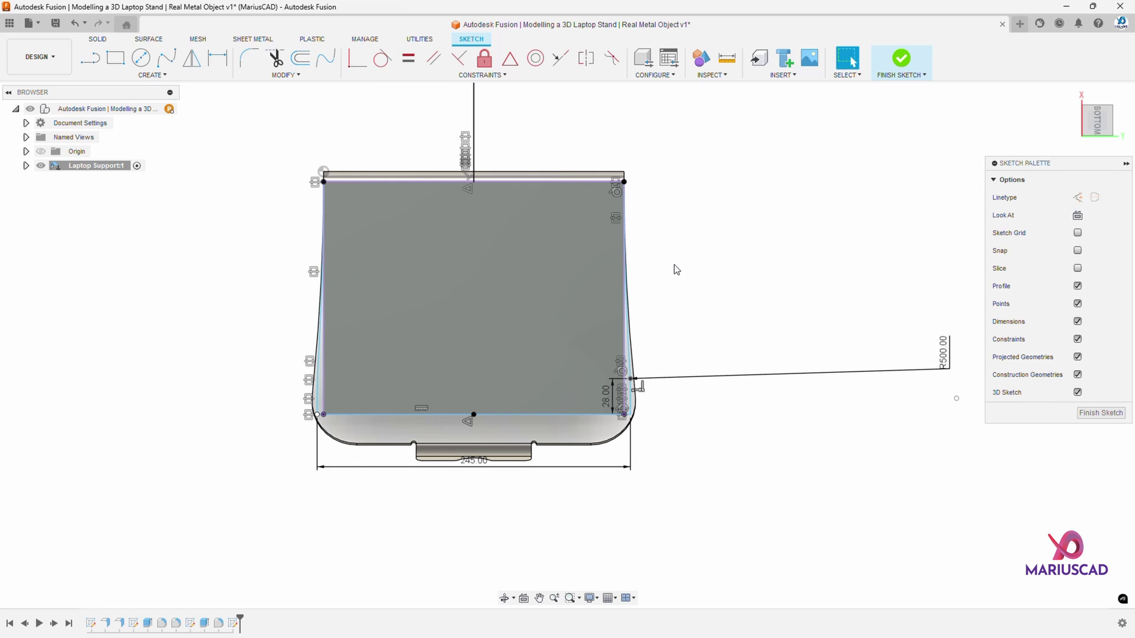
click(901, 58)
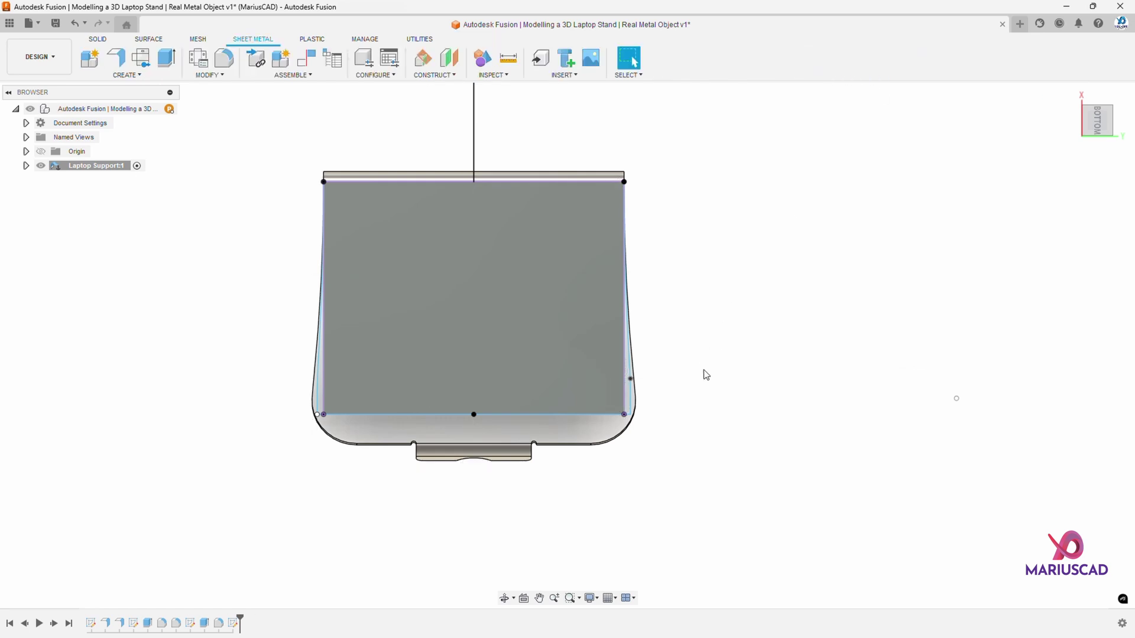
Step: Extrude both side strip profiles -4 mm, joining them to the base plate
key(e)
scroll(647, 390, up, 3)
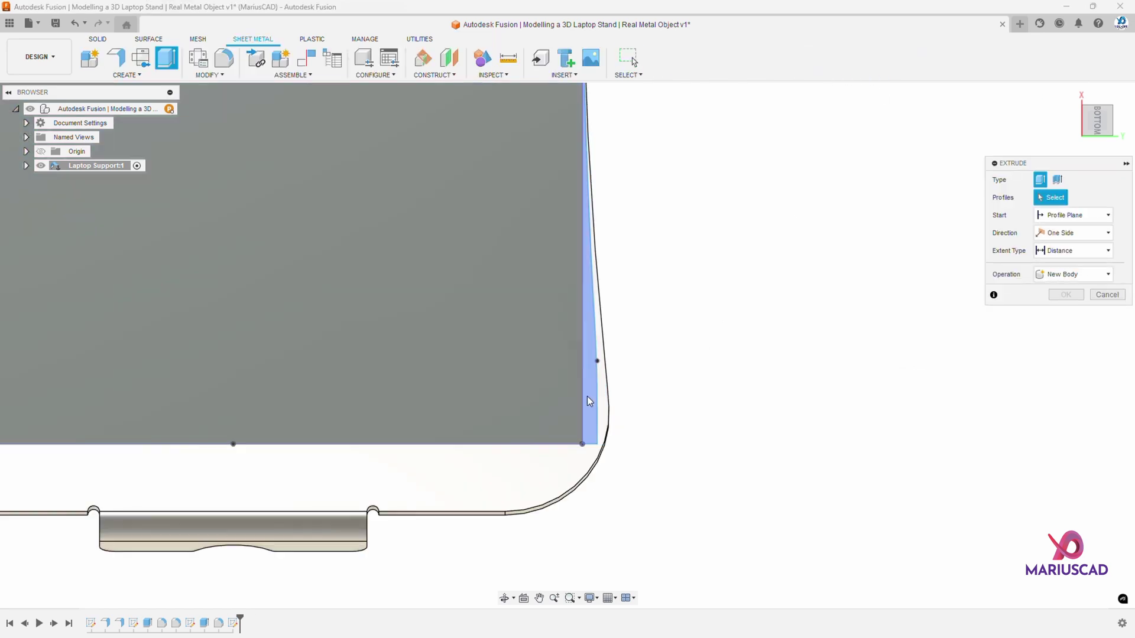
click(587, 396)
scroll(586, 396, down, 3)
scroll(278, 407, up, 2)
click(289, 404)
shift+middle_drag(288, 404, 560, 506)
text(-4)
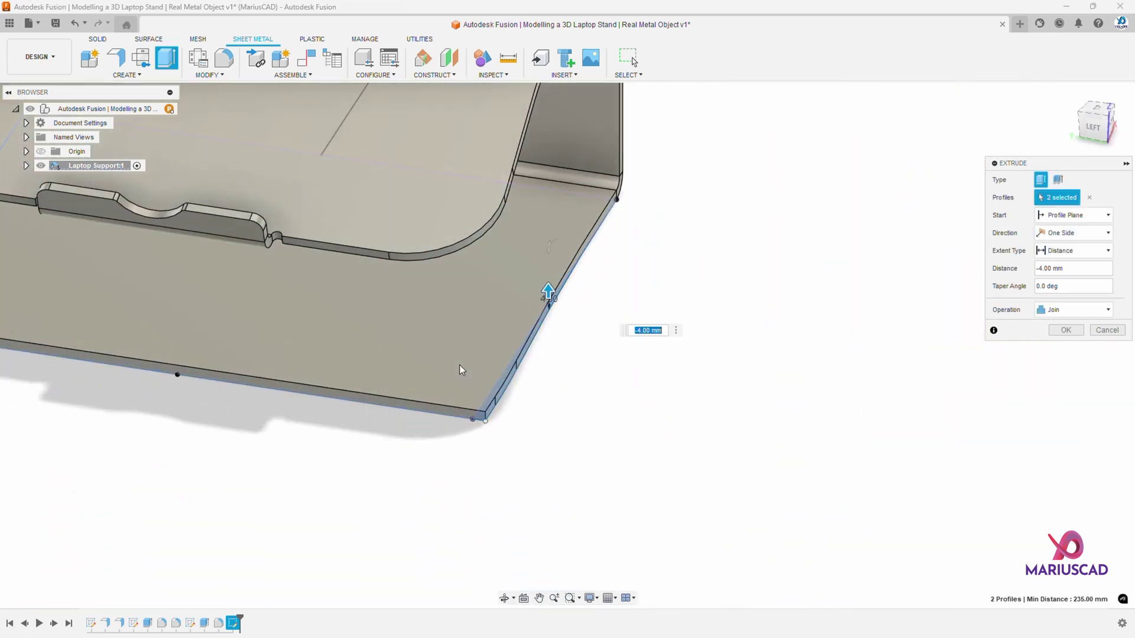
key(Return)
scroll(581, 340, down, 5)
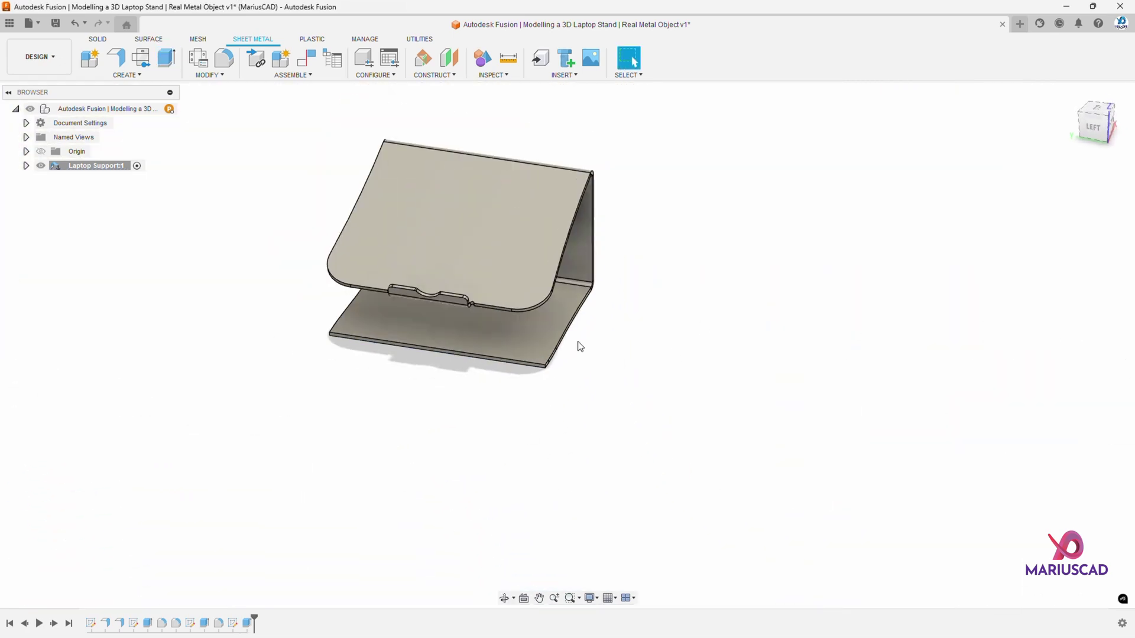
Step: Fillet both outer corner edges of the base plate at 35 mm
click(223, 64)
scroll(541, 366, up, 6)
scroll(564, 381, down, 2)
click(546, 367)
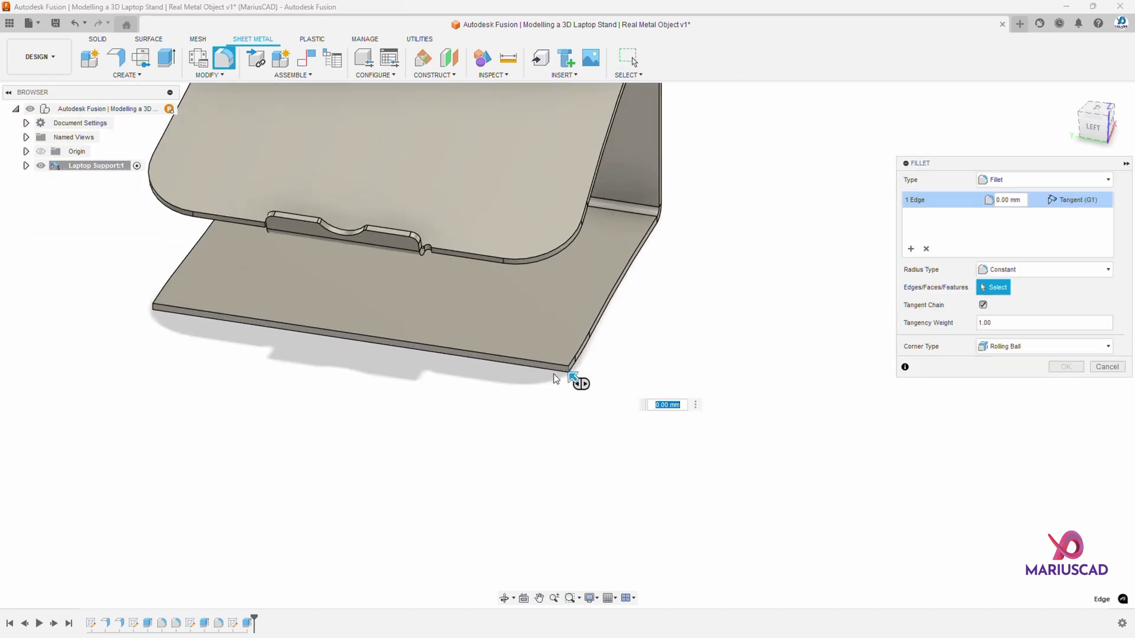
shift+middle_drag(556, 378, 491, 388)
scroll(269, 429, up, 5)
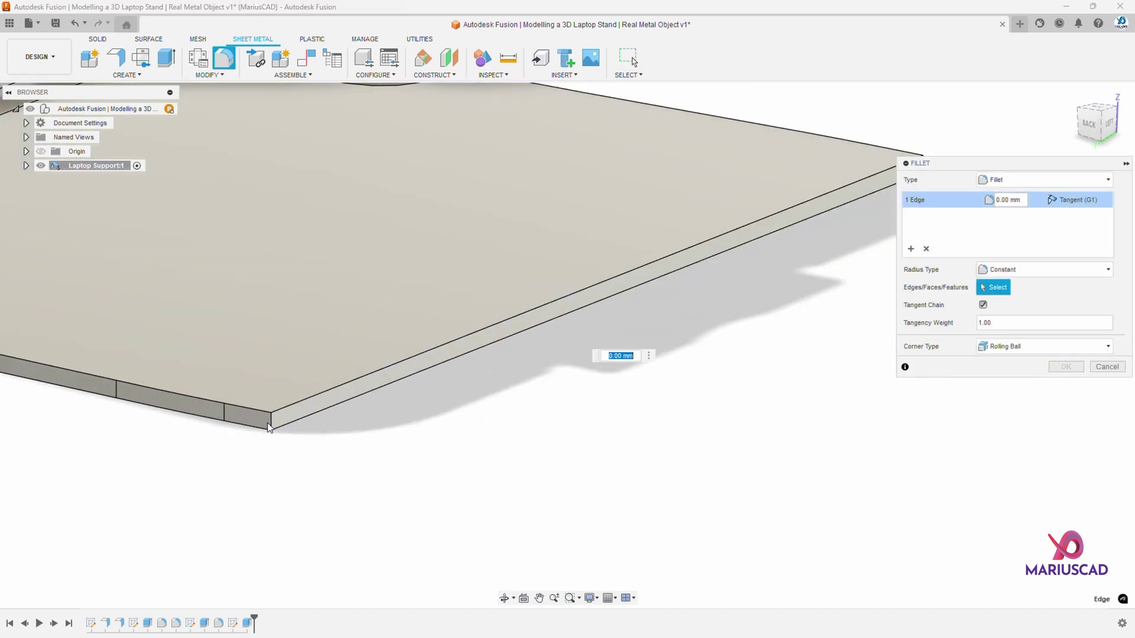
click(269, 428)
scroll(269, 428, down, 5)
shift+middle_drag(517, 458, 502, 468)
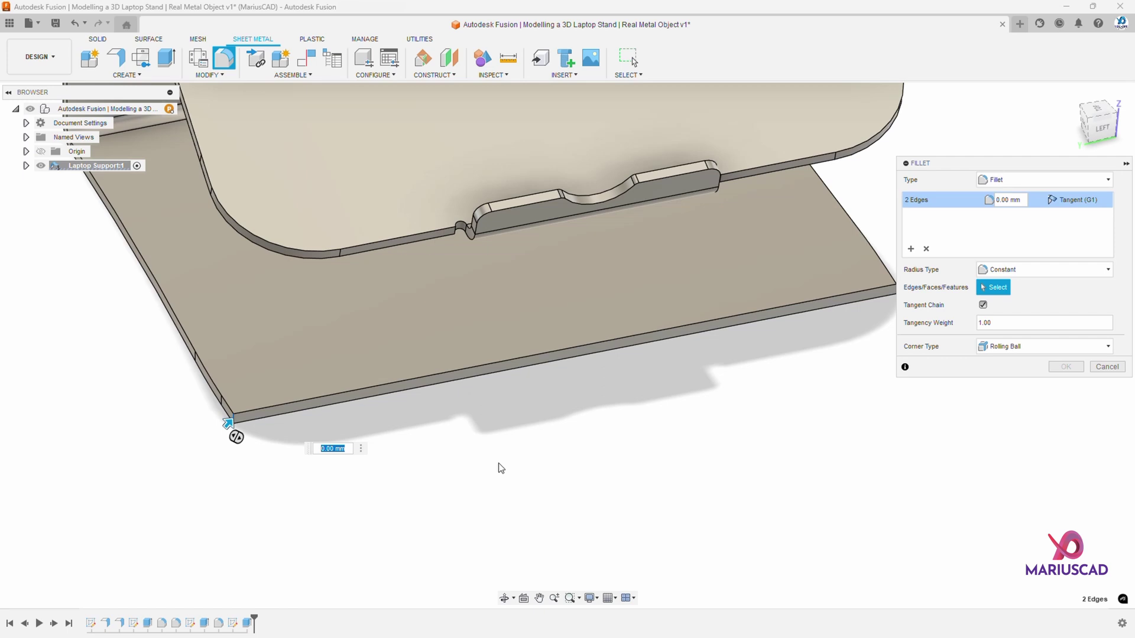
text(35)
key(Return)
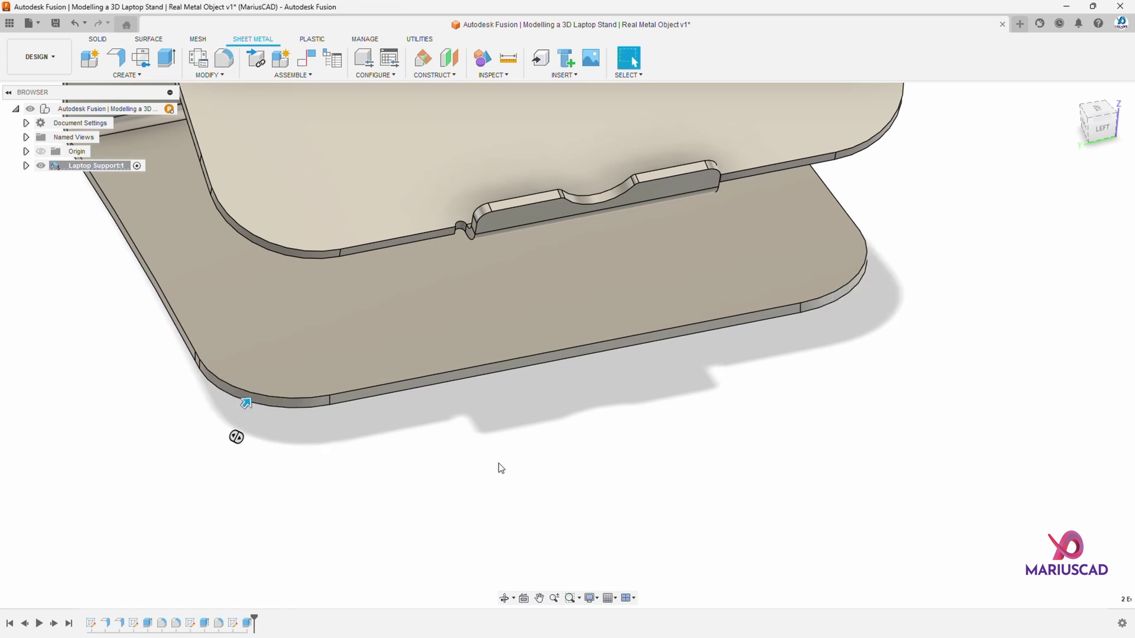
scroll(558, 345, down, 5)
shift+middle_drag(558, 345, 768, 282)
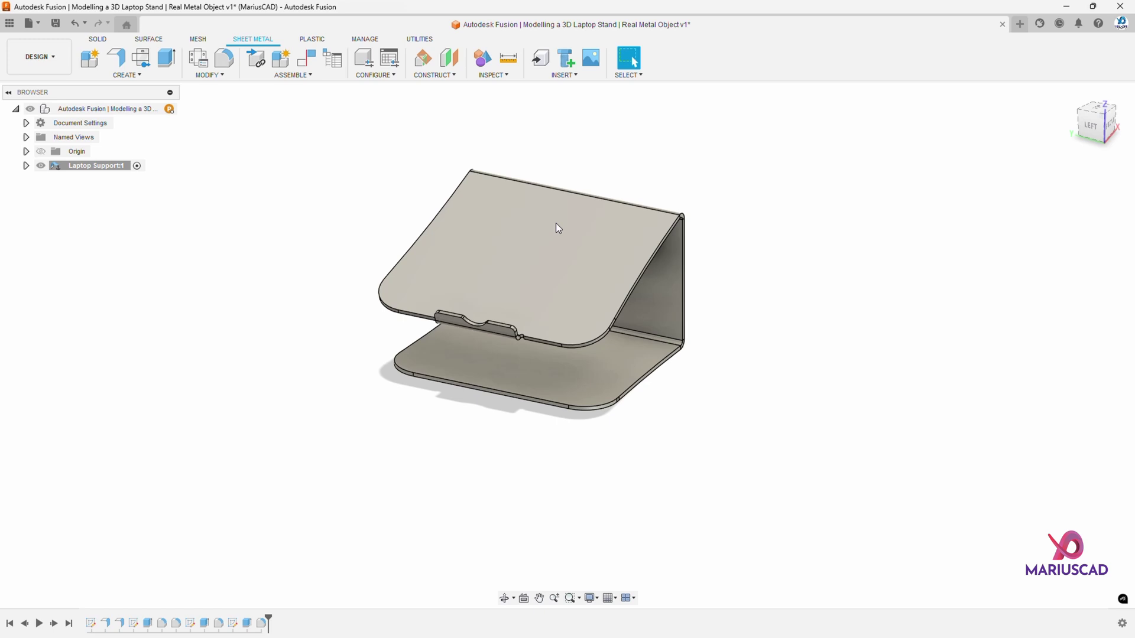
Step: Create a sketch on the stand's top panel and project the panel face outline into it
right_click(527, 239)
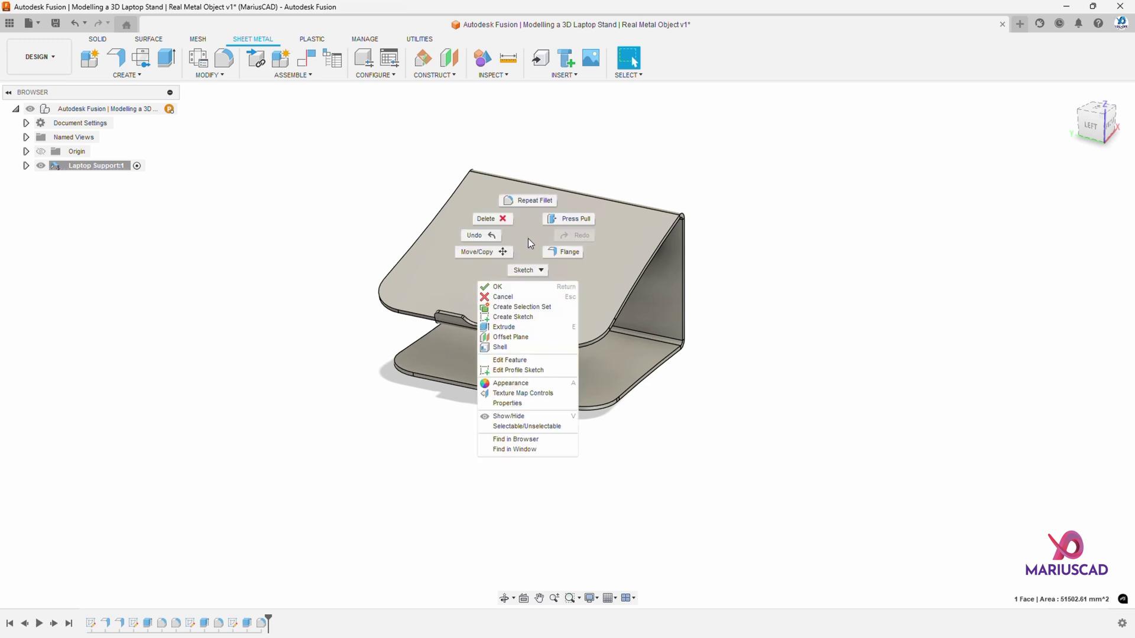
click(534, 319)
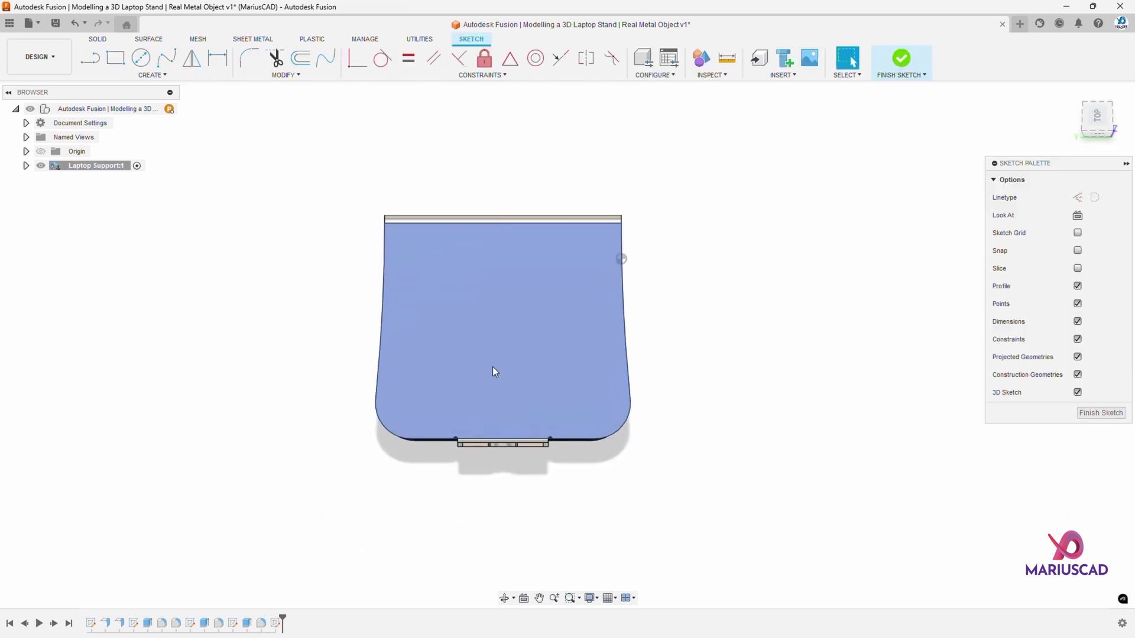
key(p)
click(495, 325)
key(Return)
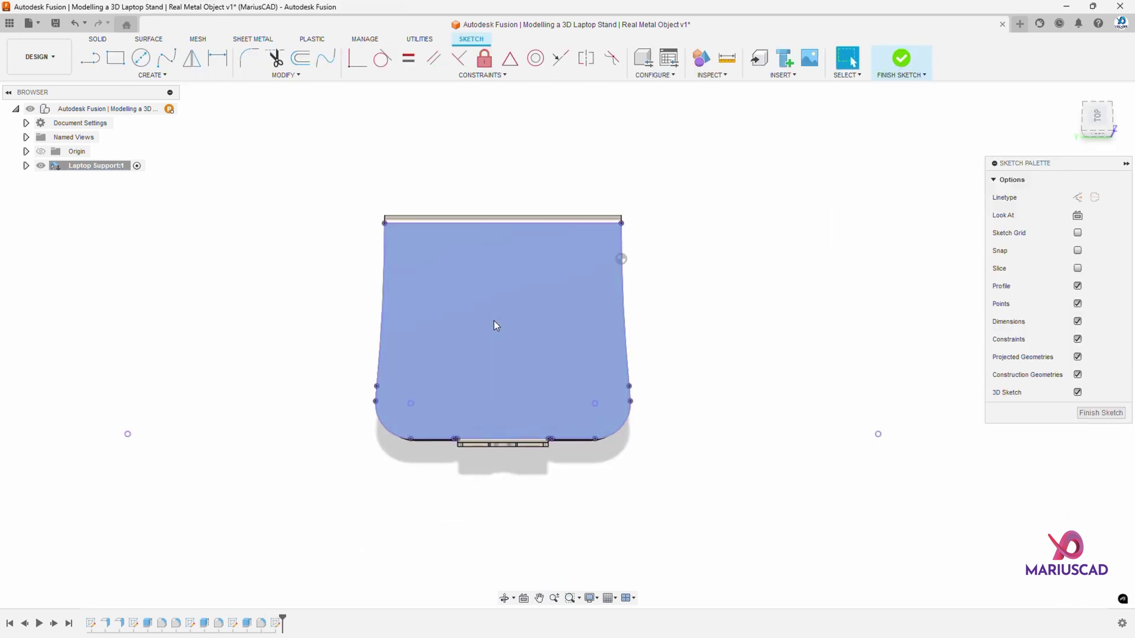
key(F6)
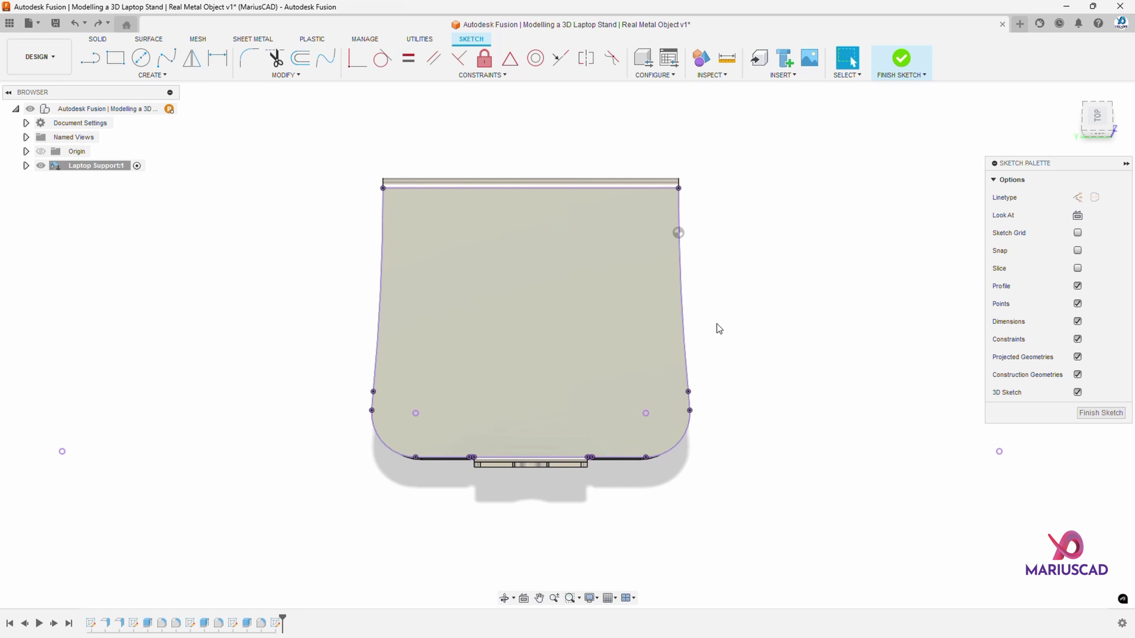
Step: Place a sketch point near the panel centre and add the top edge's 235 width as a reference dimension
text(spoint)
key(Return)
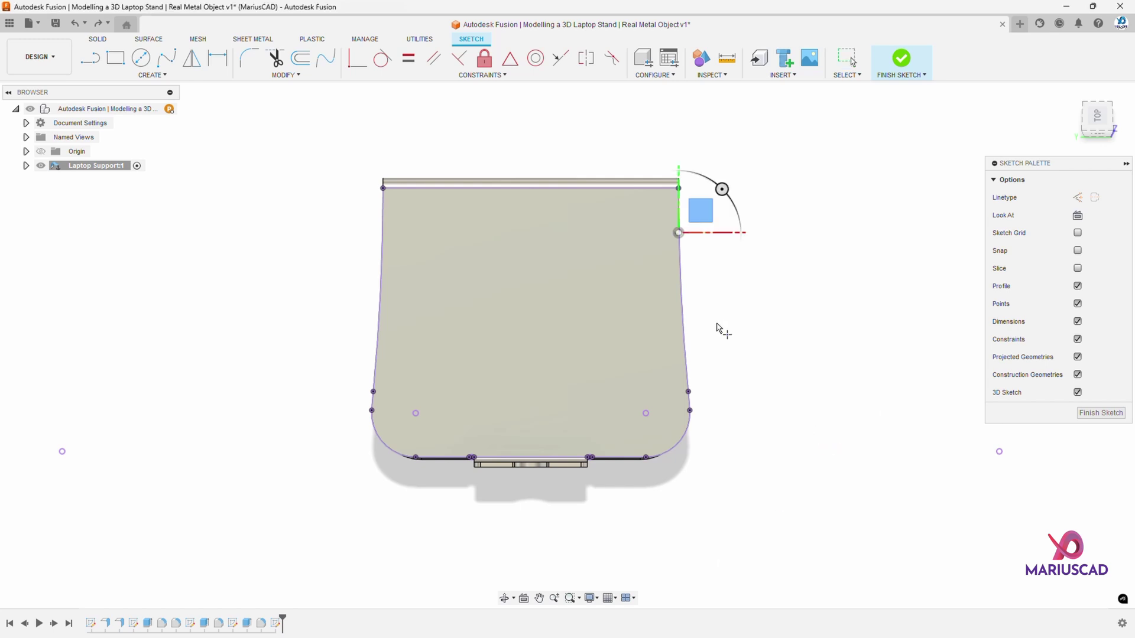
click(530, 312)
key(d)
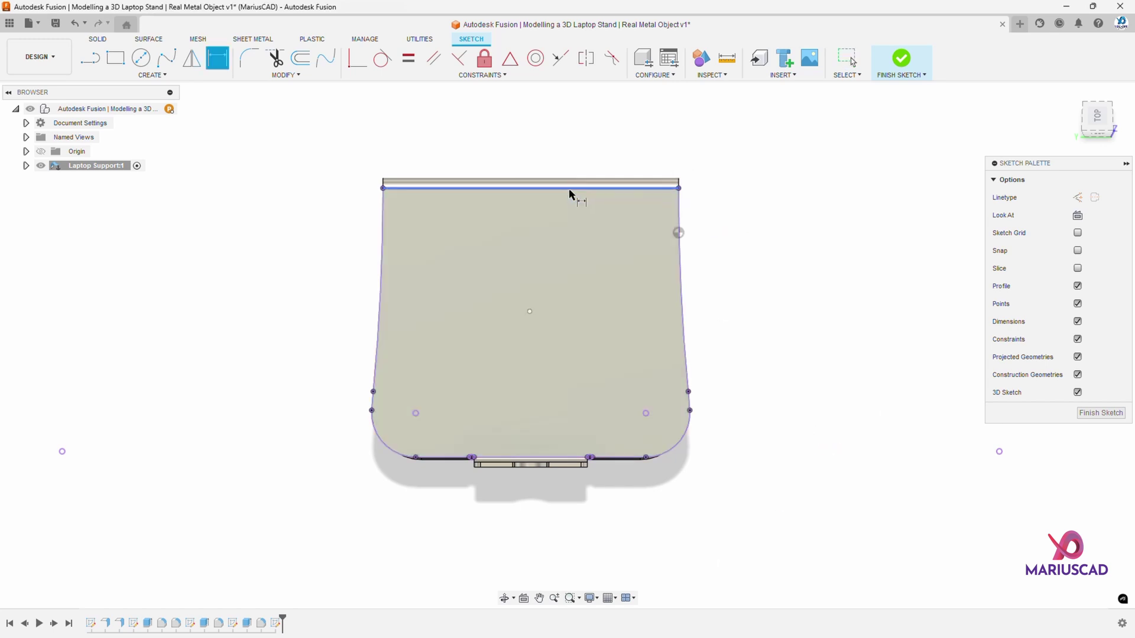
click(572, 189)
click(563, 137)
key(Return)
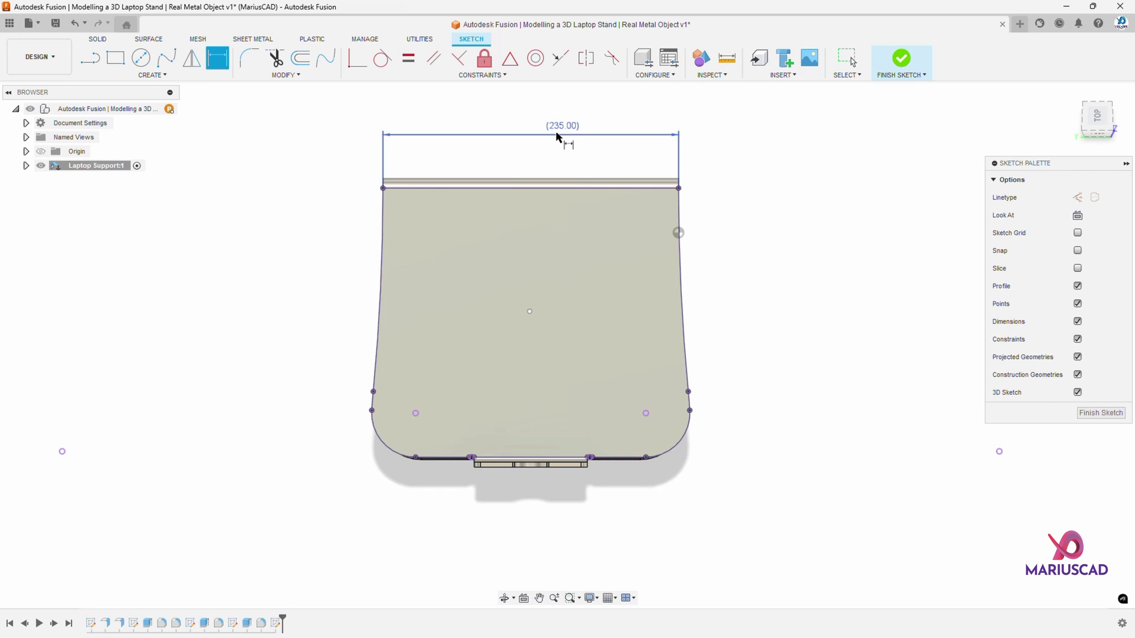
Step: Dimension the point 235/2 (117.50 mm) from the left corner and 109 mm up from the bottom edge
click(530, 312)
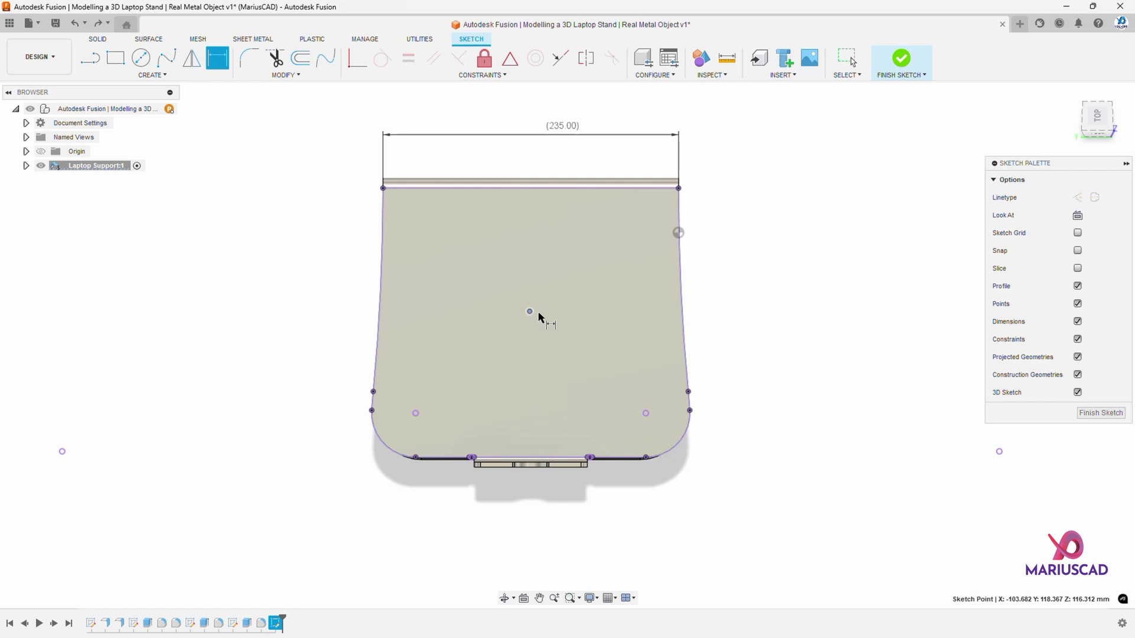
click(384, 188)
click(449, 158)
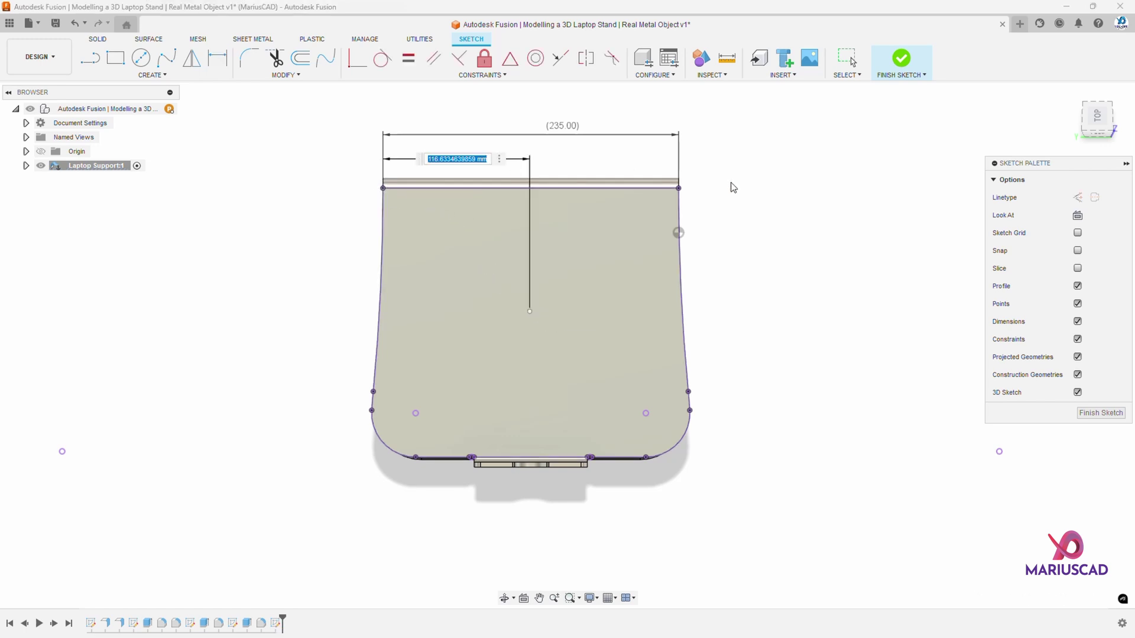
text(235/2)
key(Return)
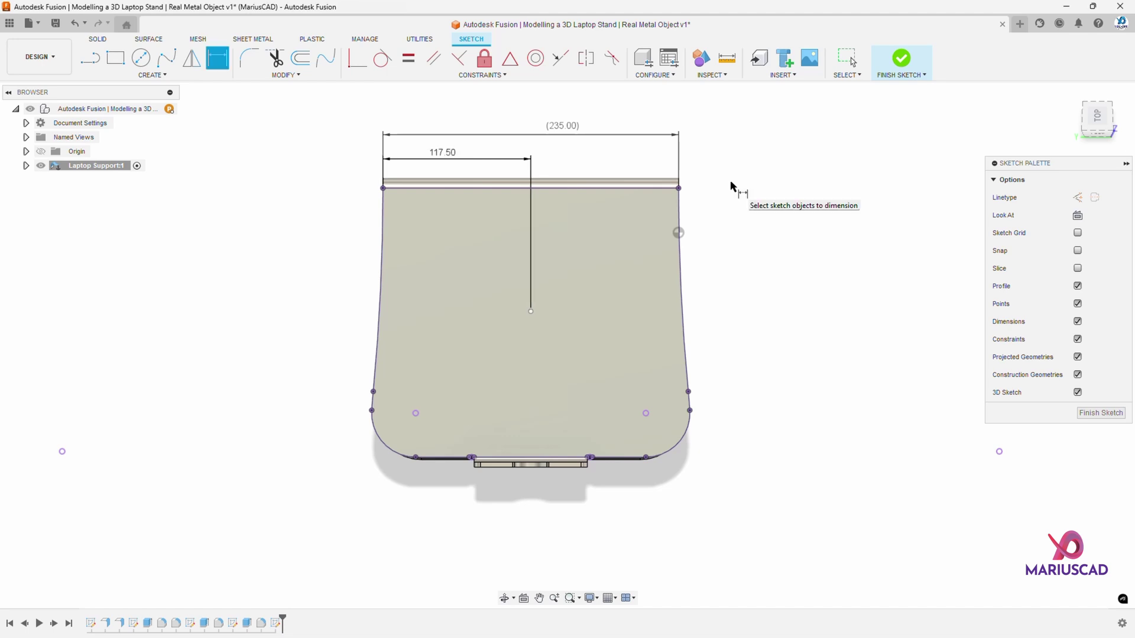
click(530, 310)
click(539, 457)
click(307, 389)
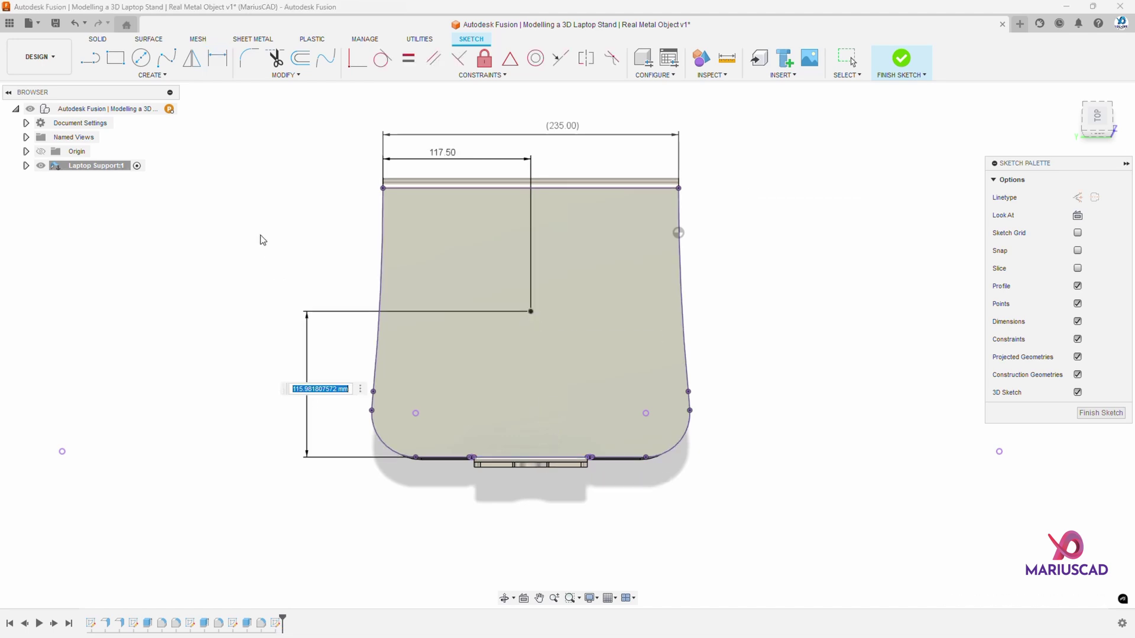
text(109)
key(Return)
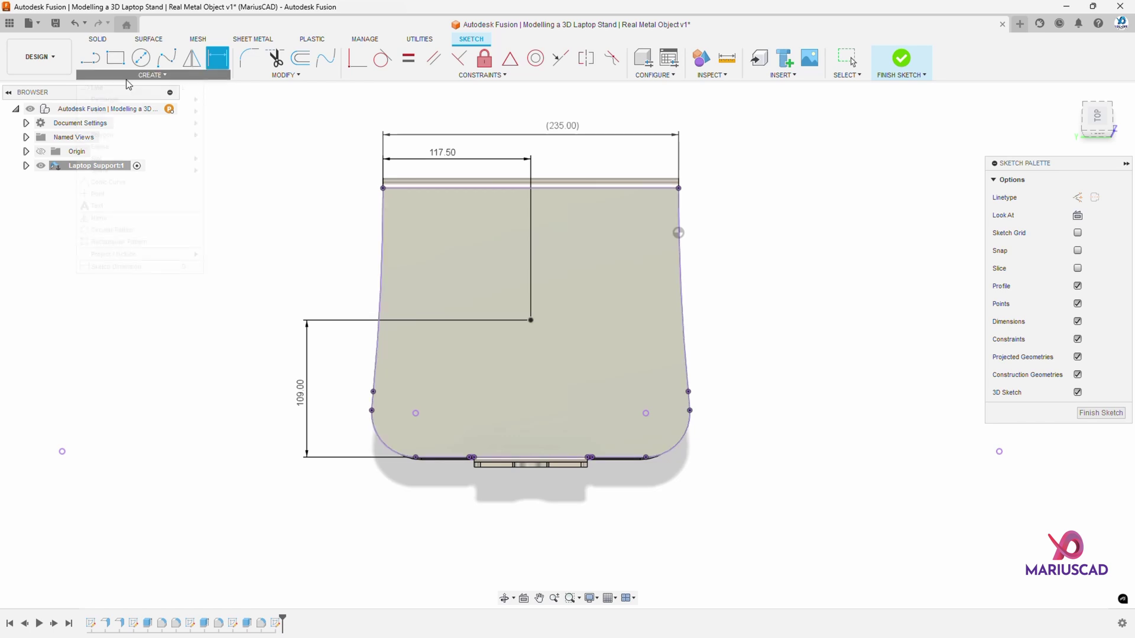
Step: Draw an inscribed hexagon of radius 6 mm centred on the sketch point
click(153, 75)
mouse_move(135, 141)
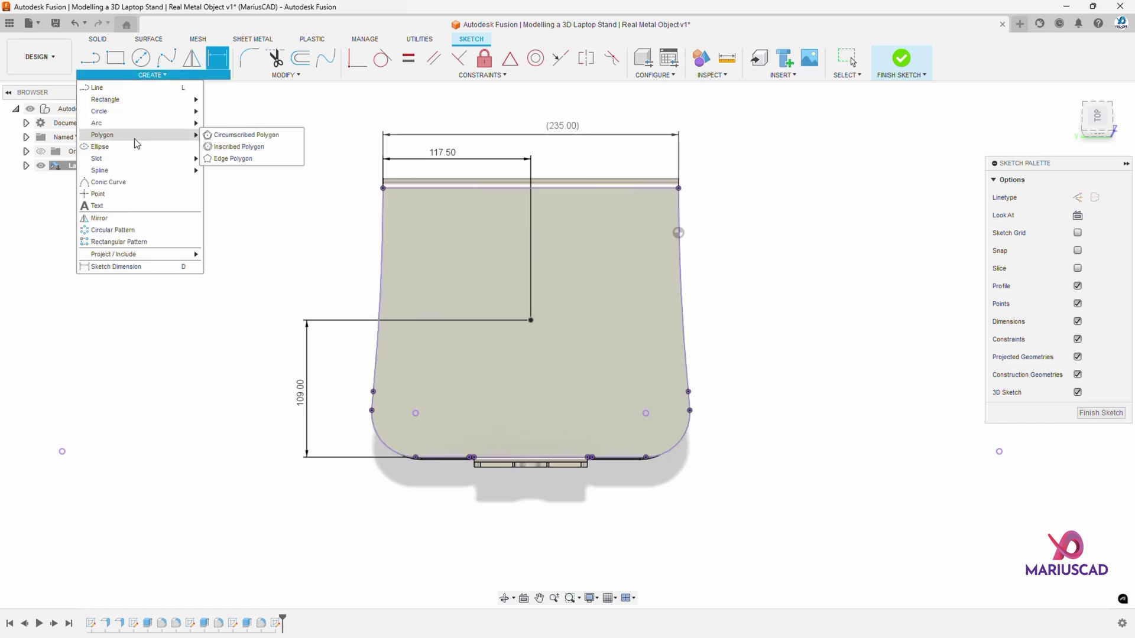
click(239, 147)
scroll(561, 352, up, 5)
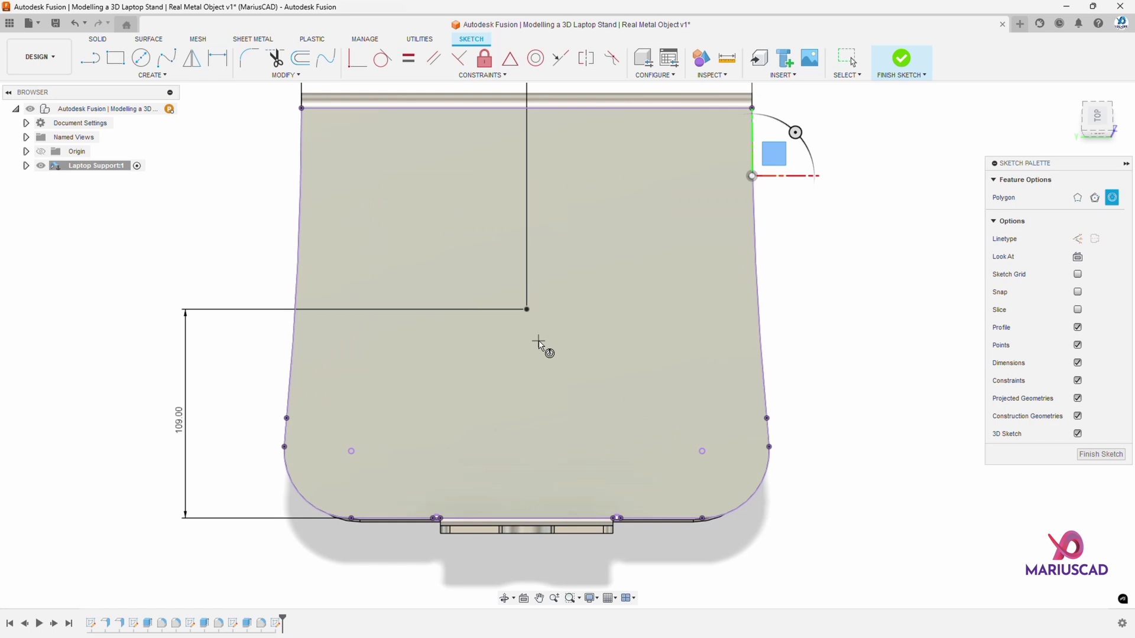
click(523, 297)
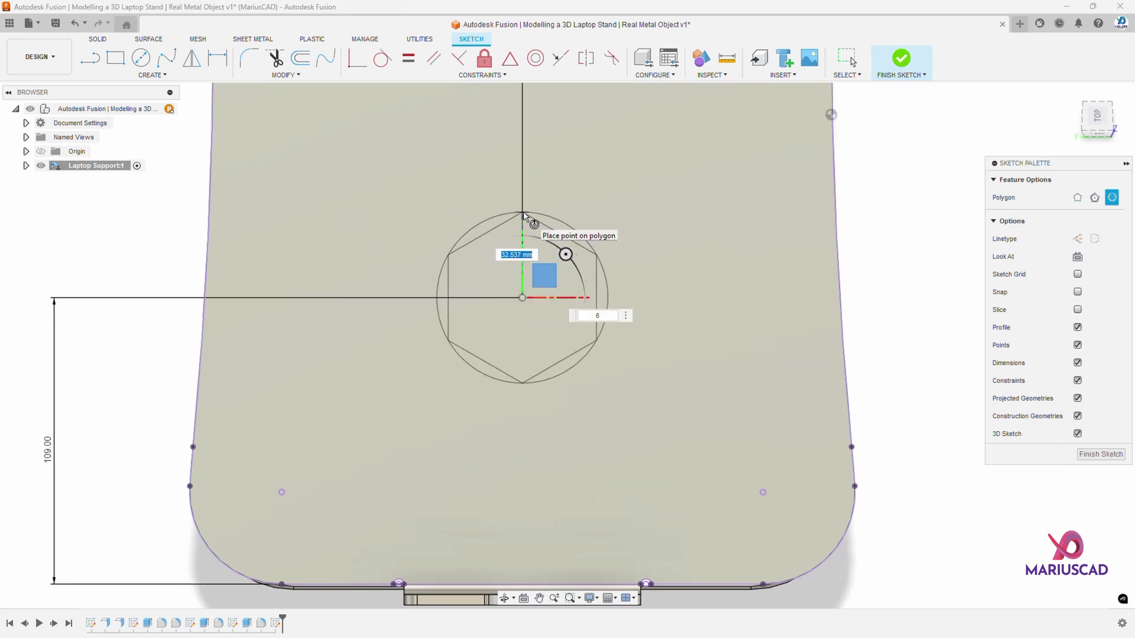
text(6)
key(Return)
Step: Draw two guide lines from the hexagon centre to two of its edge midpoints
scroll(525, 242, down, 3)
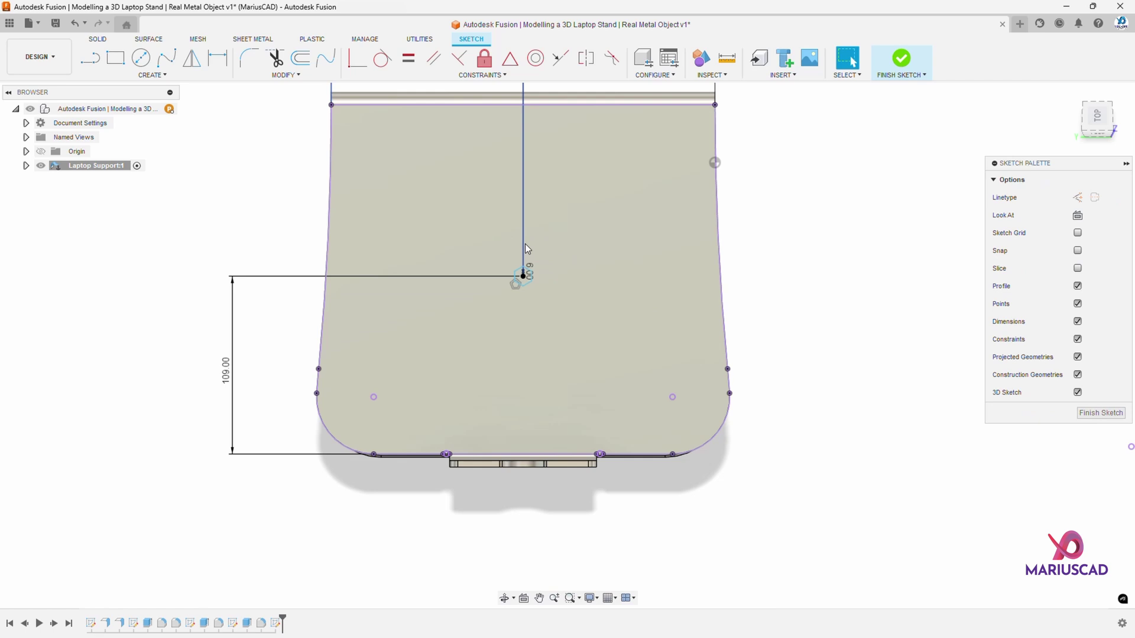
key(l)
scroll(385, 278, up, 3)
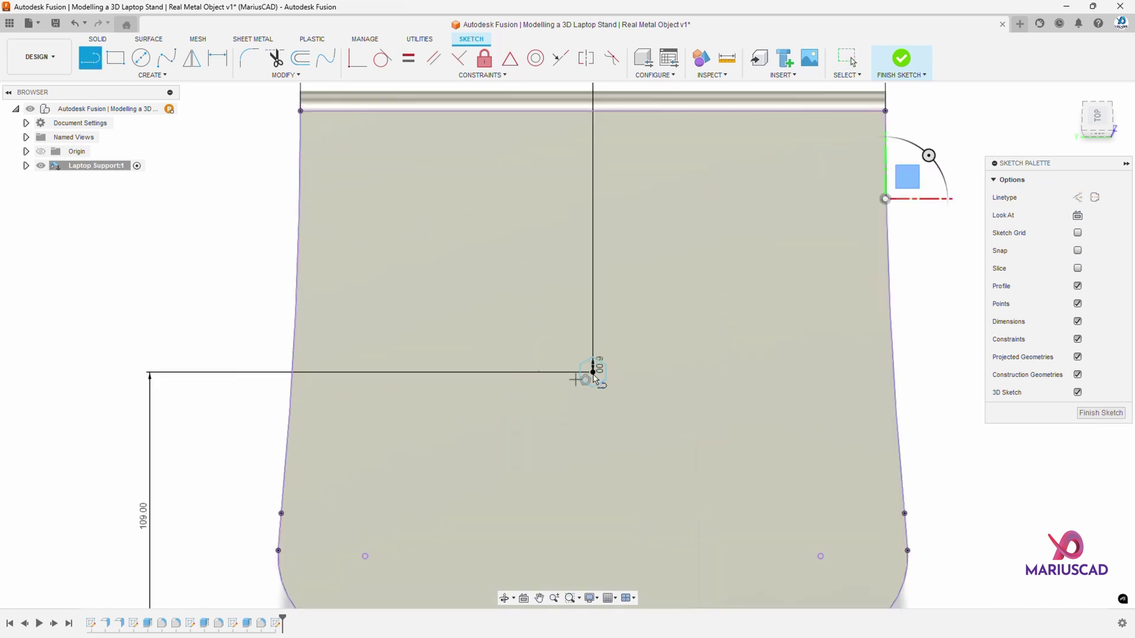
scroll(594, 377, up, 5)
click(366, 390)
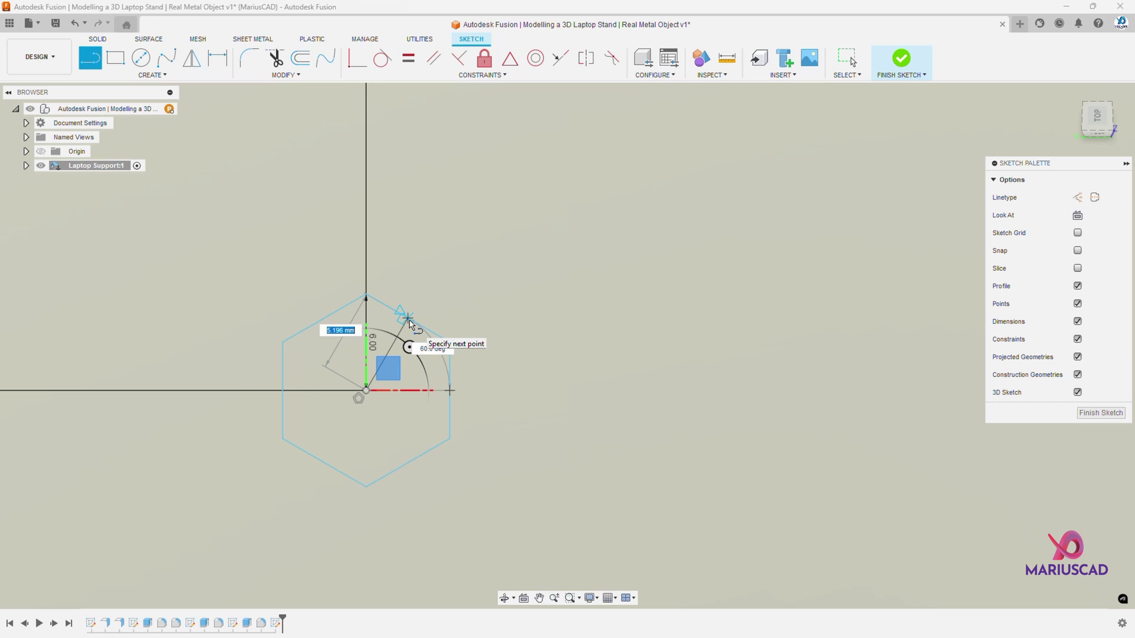
click(408, 319)
click(367, 390)
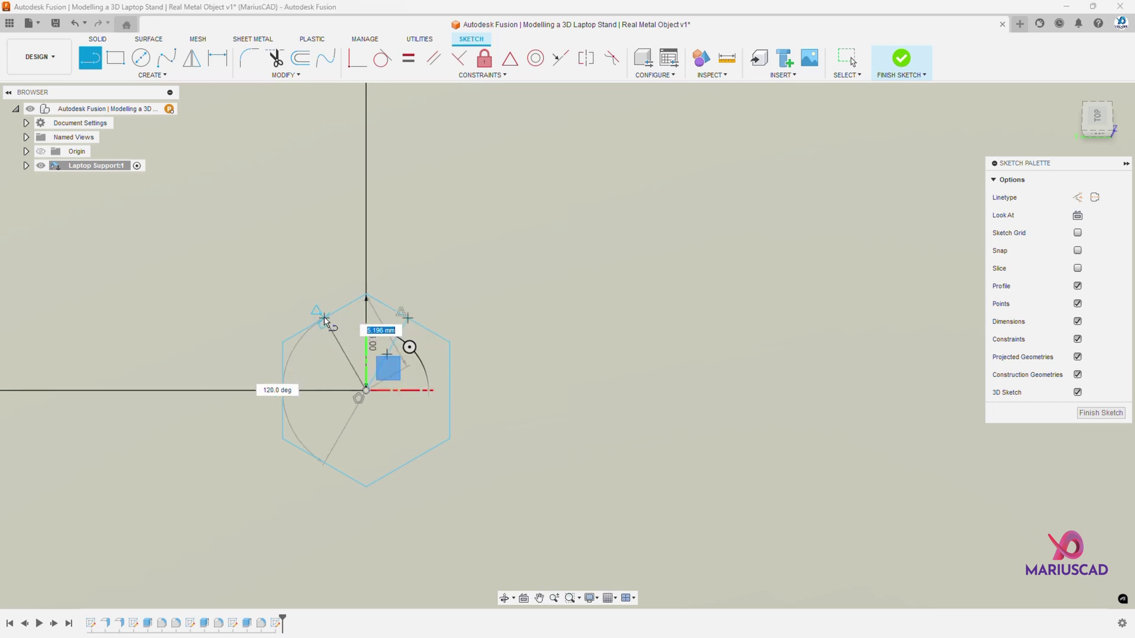
click(324, 319)
key(Escape)
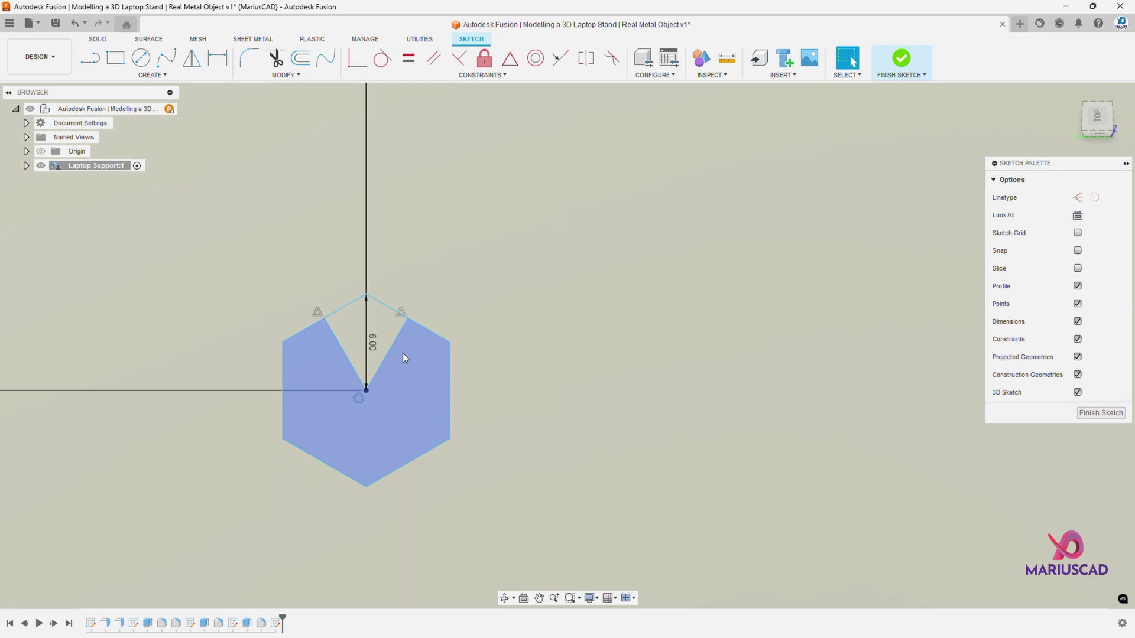
Step: Convert the guide lines to construction linetype
scroll(491, 370, down, 5)
scroll(491, 371, up, 10)
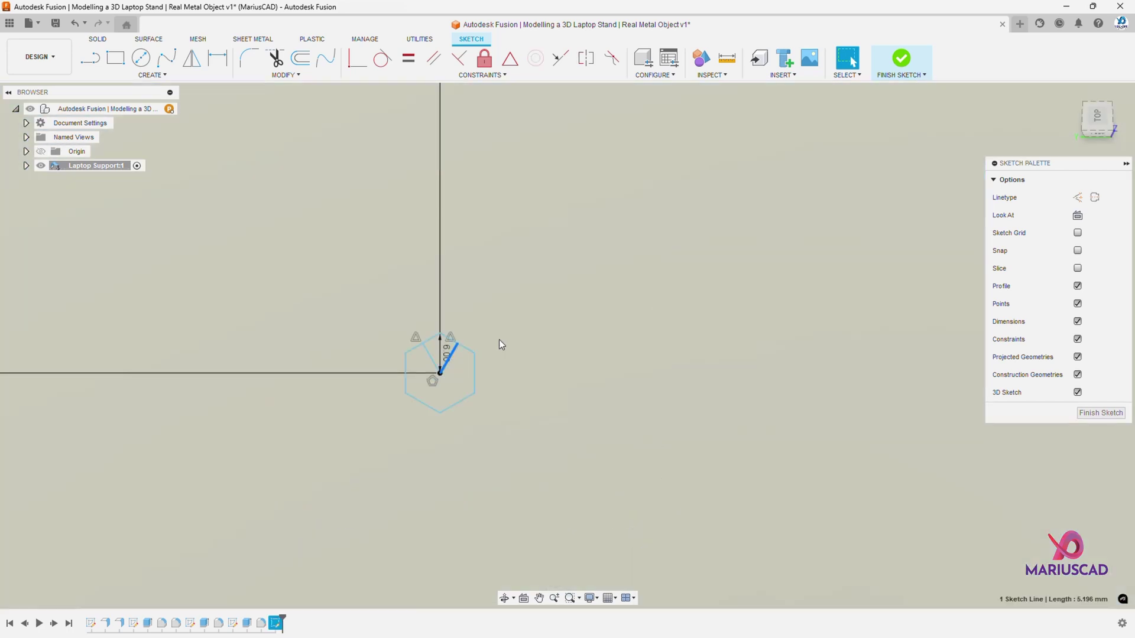
click(1078, 198)
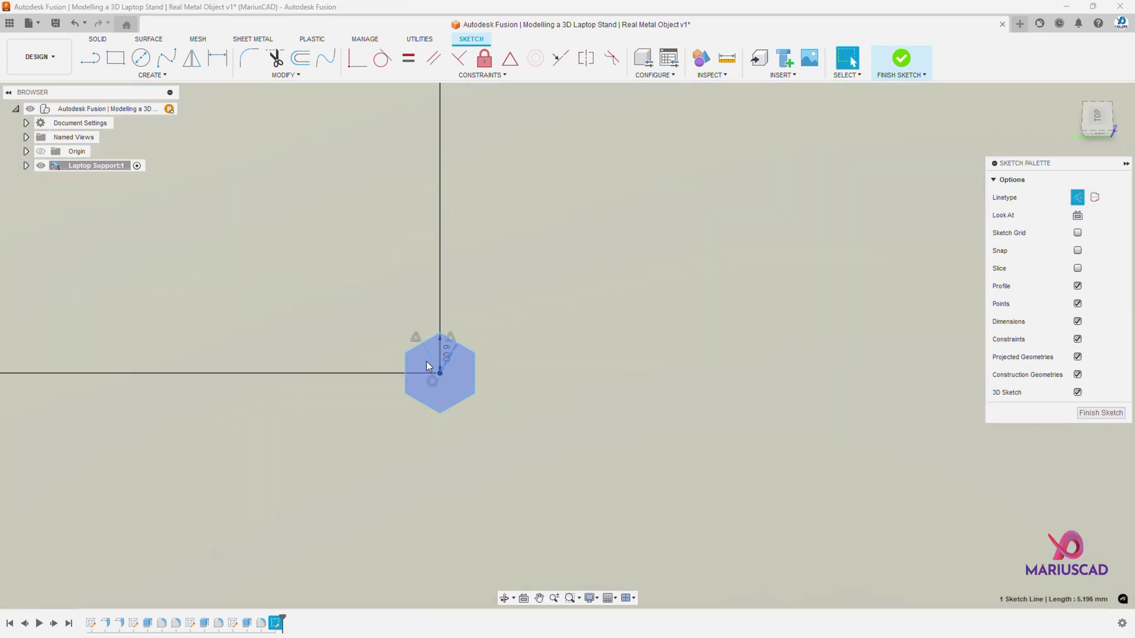
click(1077, 197)
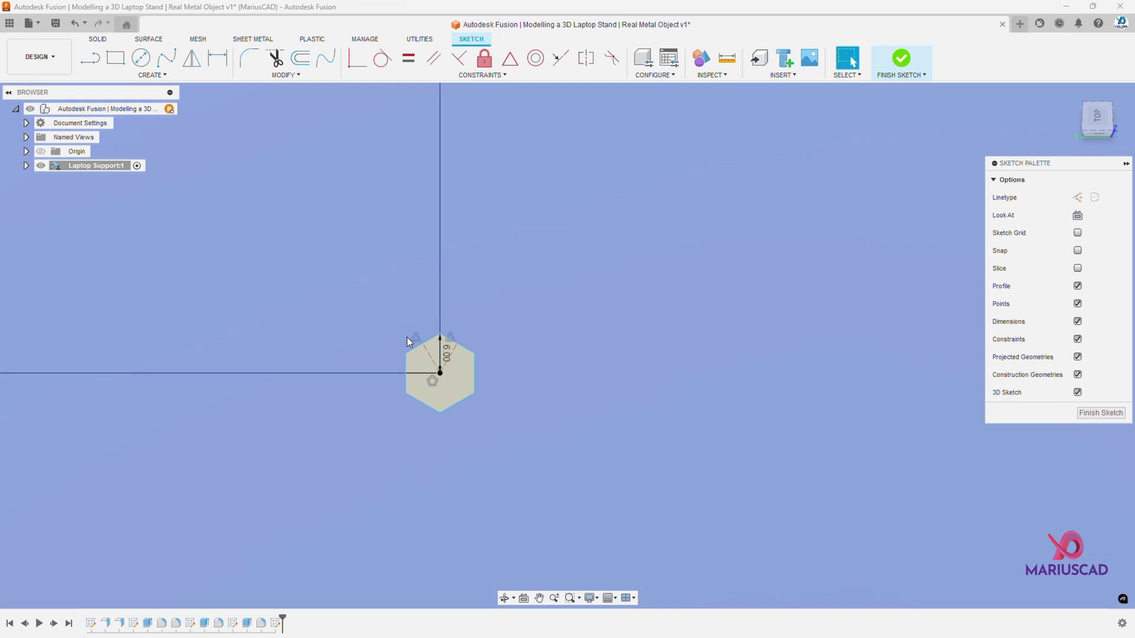
scroll(408, 339, down, 3)
click(153, 75)
click(142, 242)
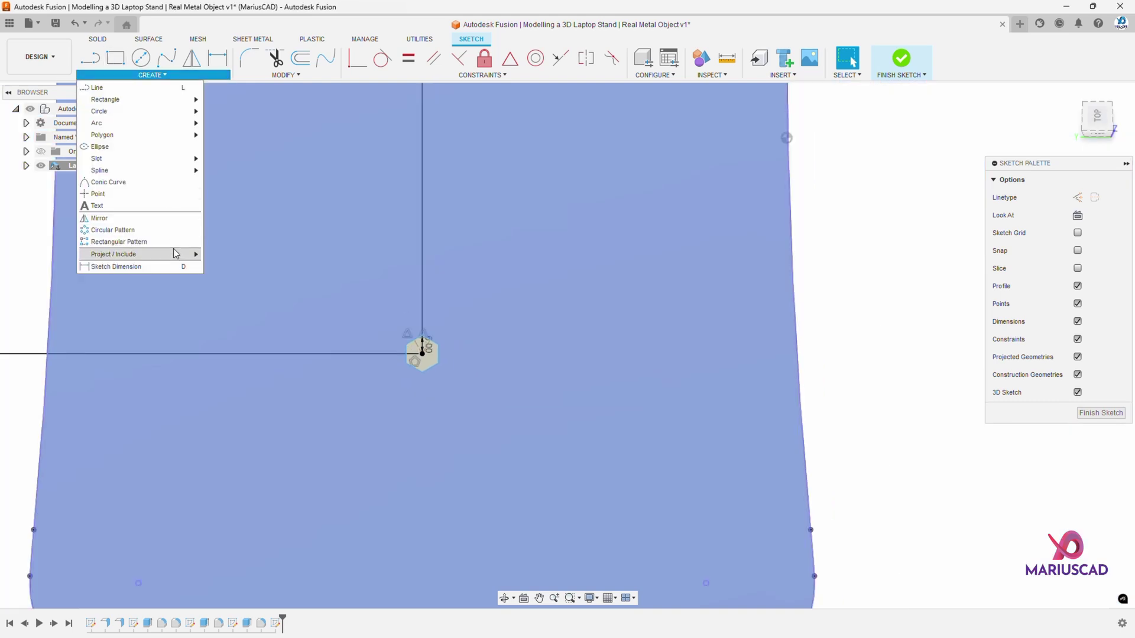
Step: Select the hexagon for a rectangular pattern along the two guide lines at 15 mm spacing
drag(371, 290, 476, 406)
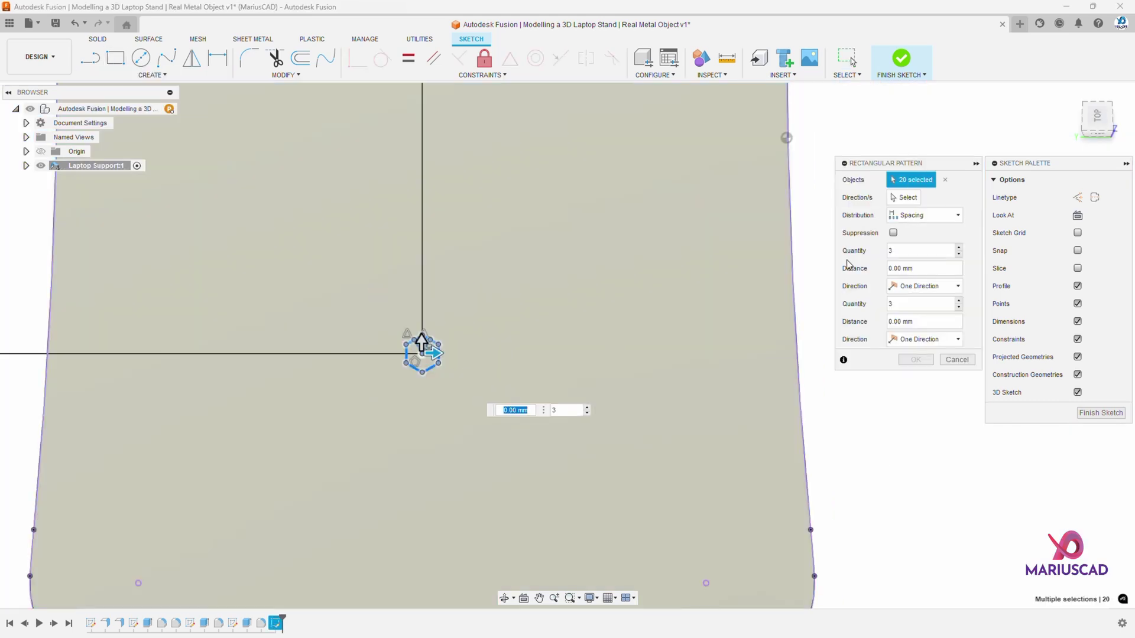
click(907, 198)
scroll(399, 335, up, 5)
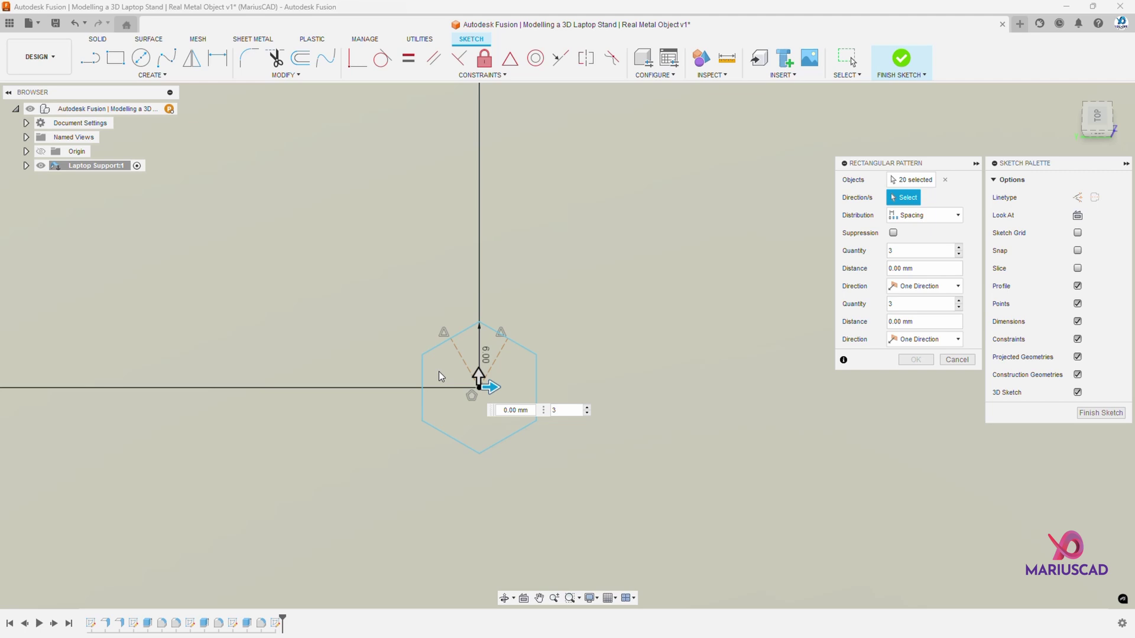
click(554, 331)
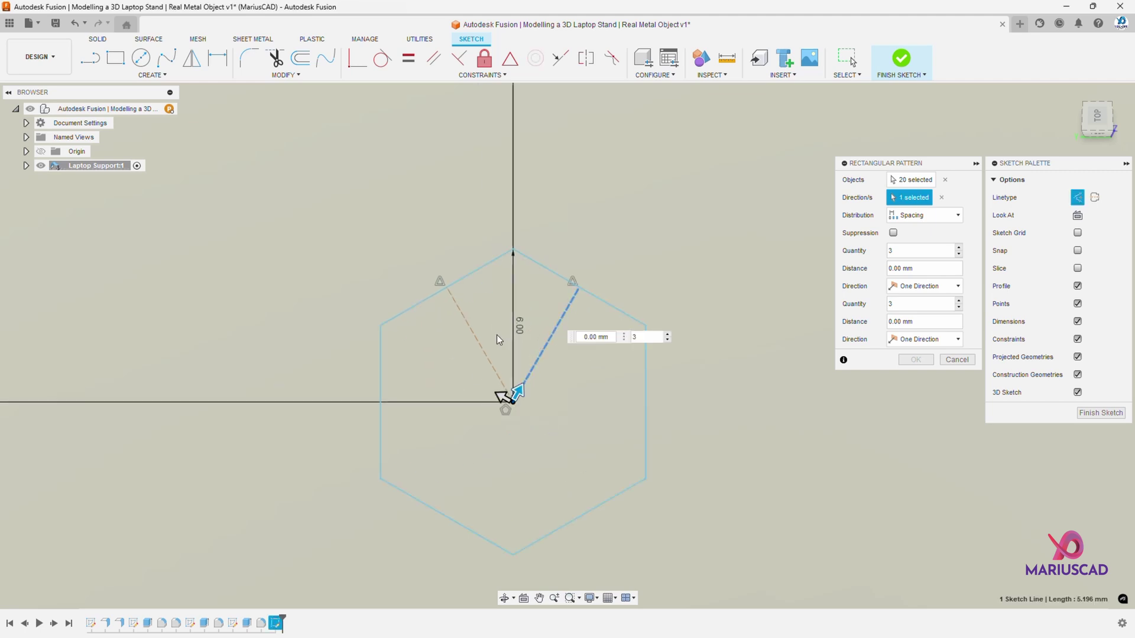
click(472, 334)
key(Tab)
scroll(520, 414, down, 5)
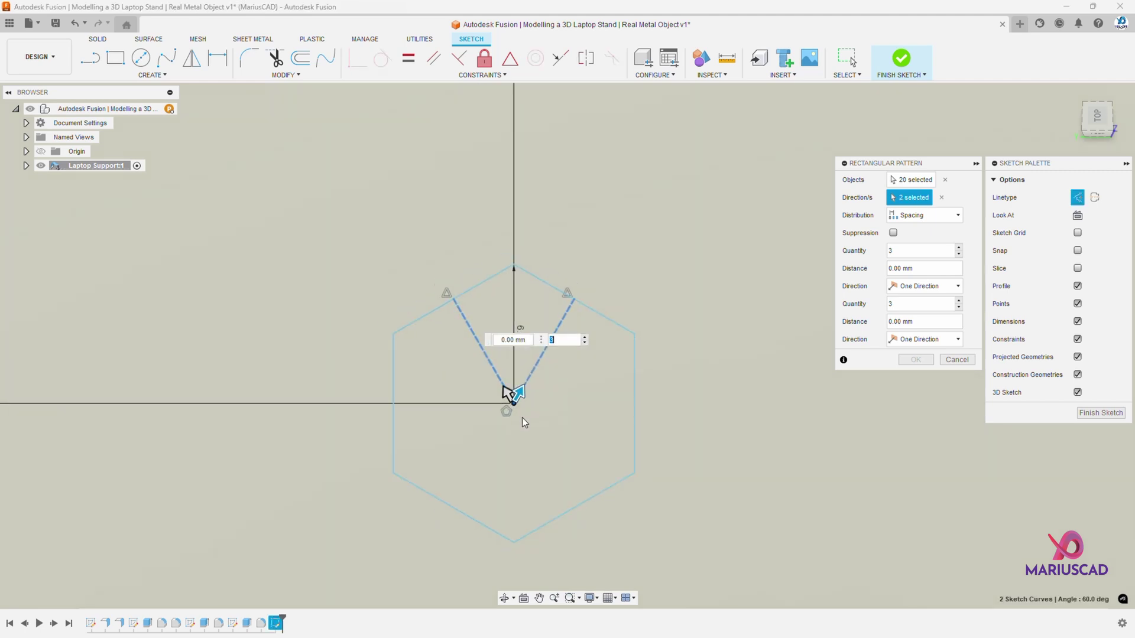
drag(523, 402, 491, 362)
text(15)
key(Tab)
scroll(574, 364, down, 3)
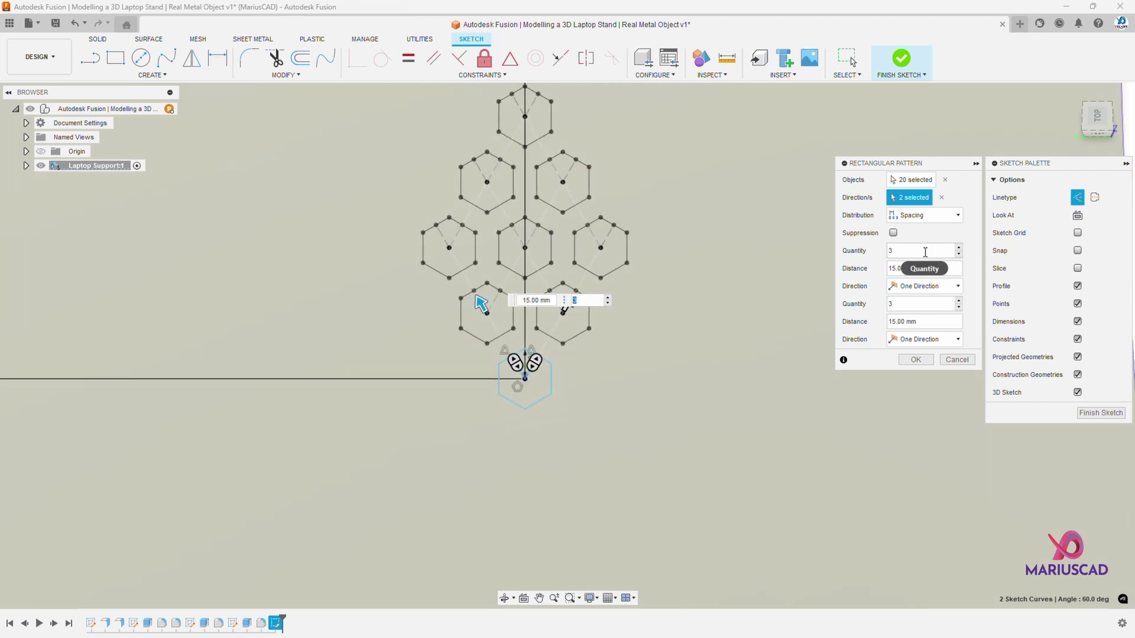
Step: Set both quantities to 7 with Symmetric extent in both directions and apply the pattern
click(927, 216)
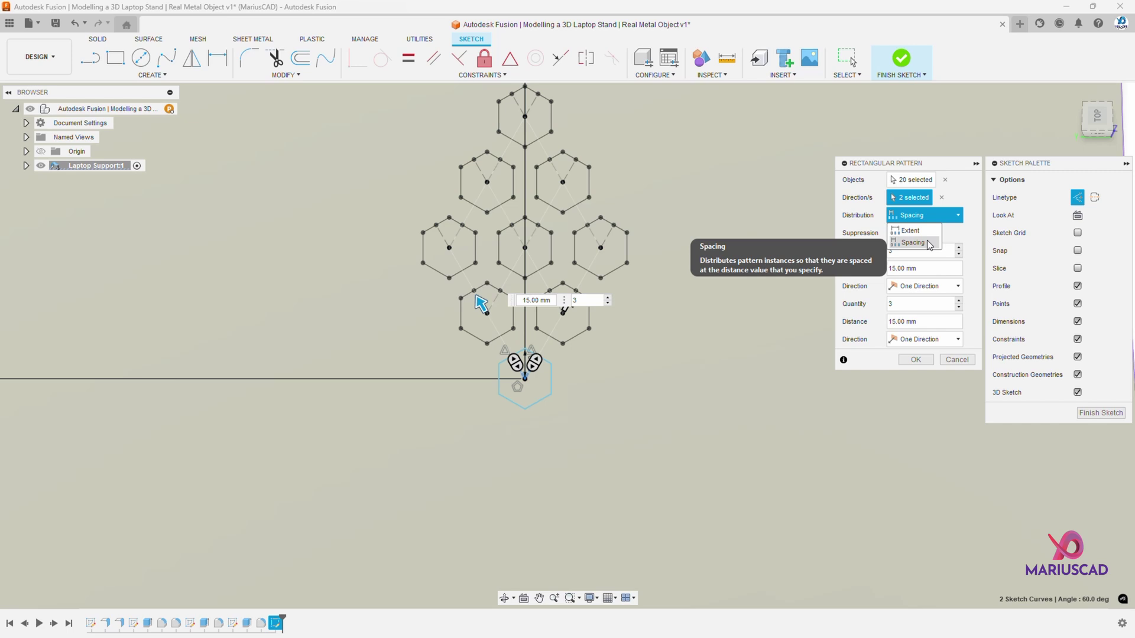
click(931, 247)
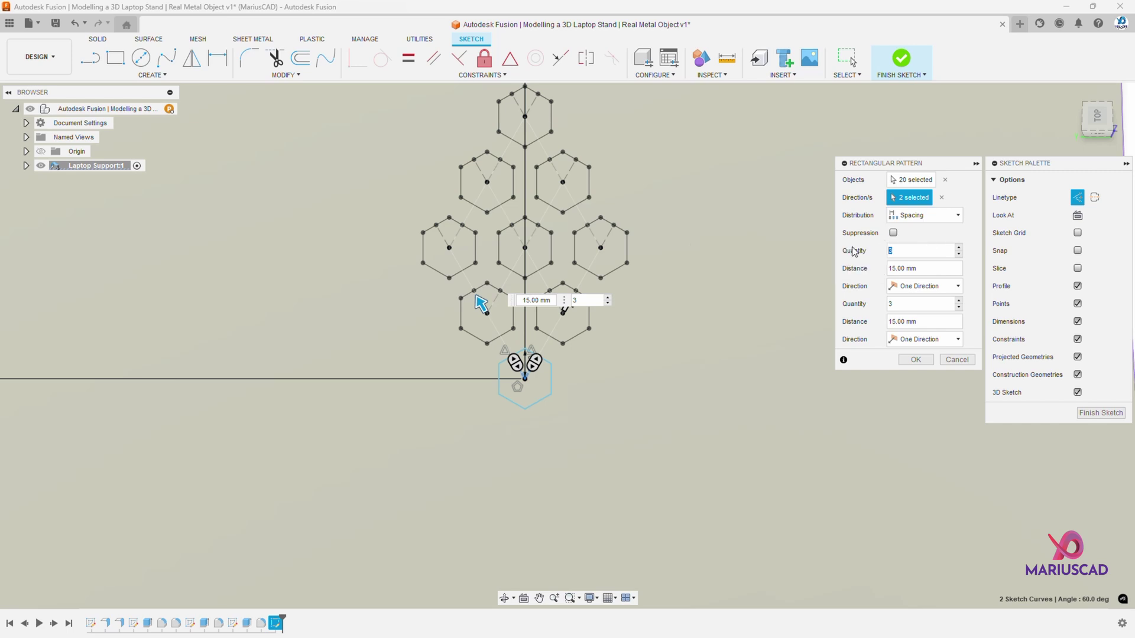
text(7)
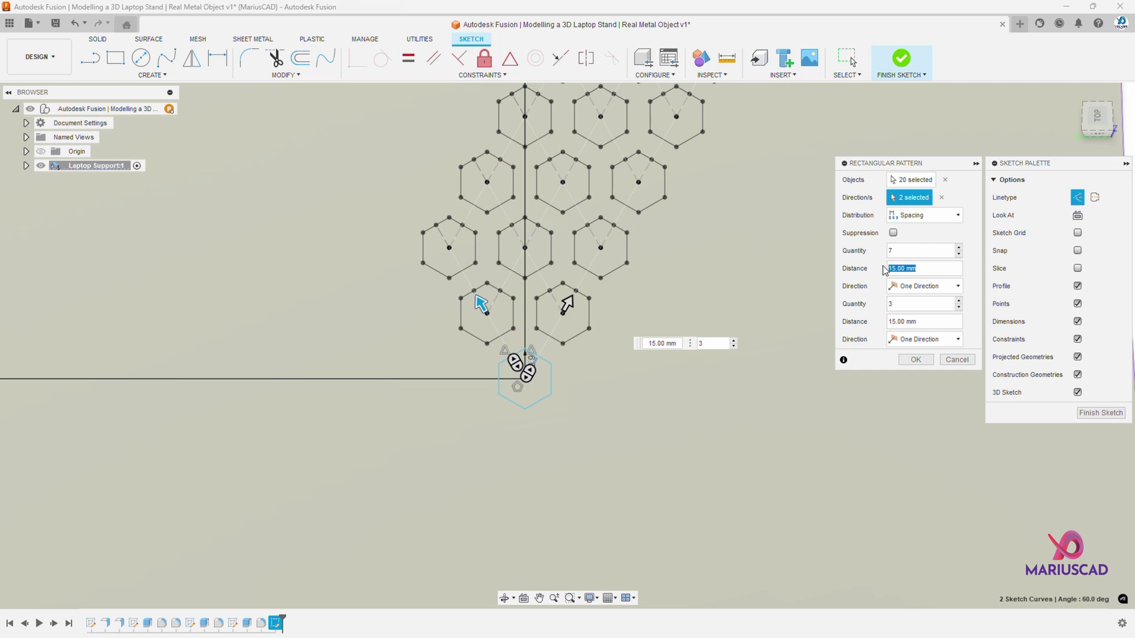
click(903, 292)
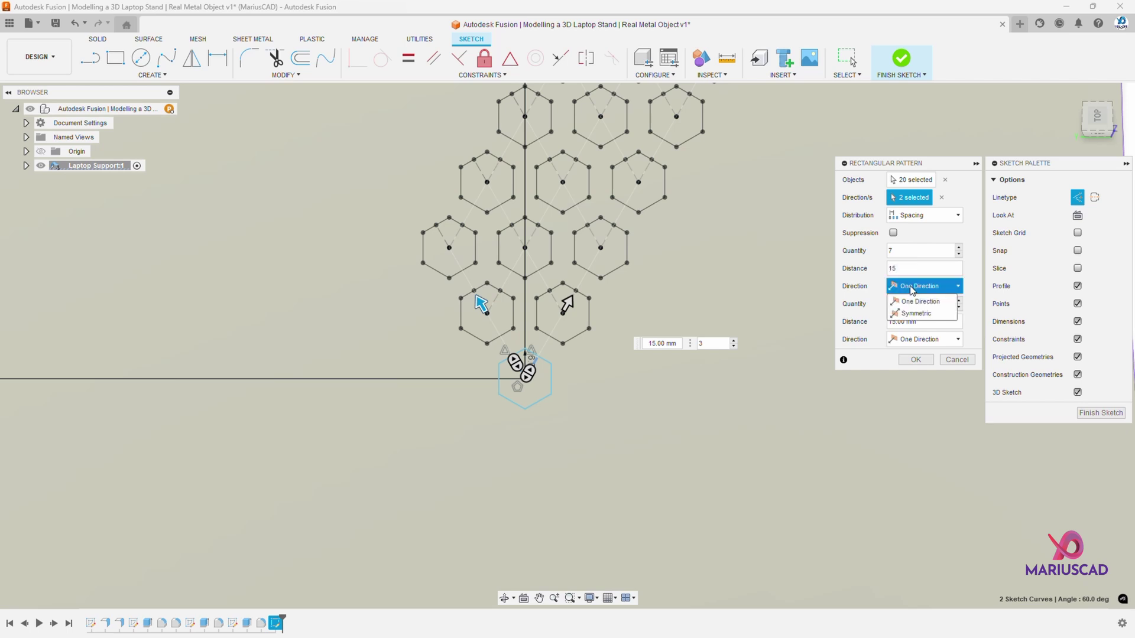
click(917, 307)
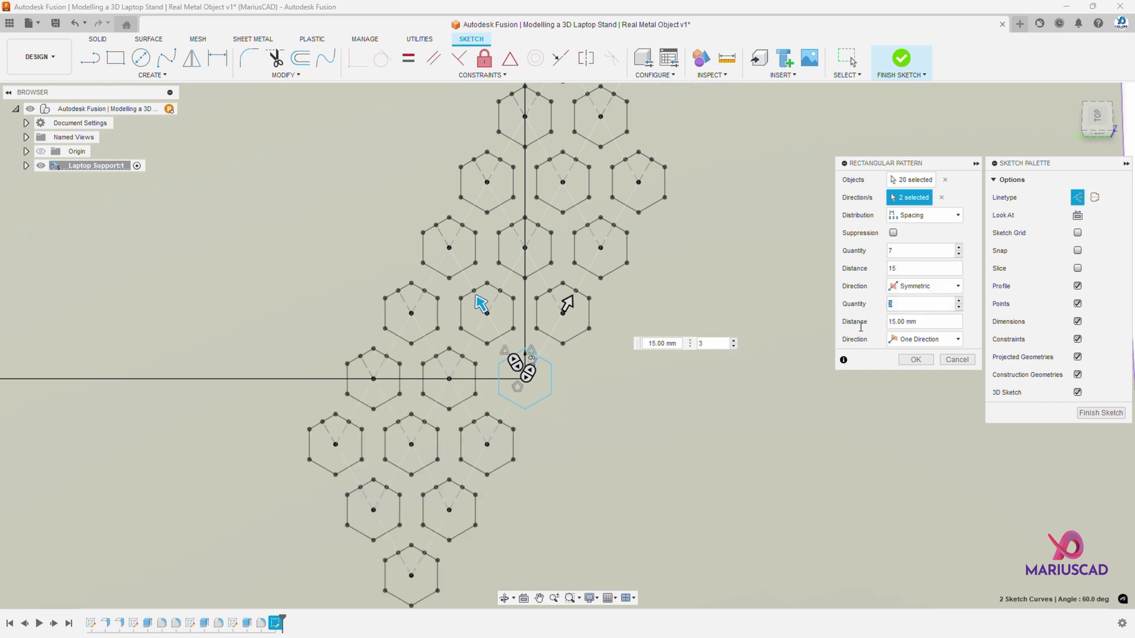
text(7)
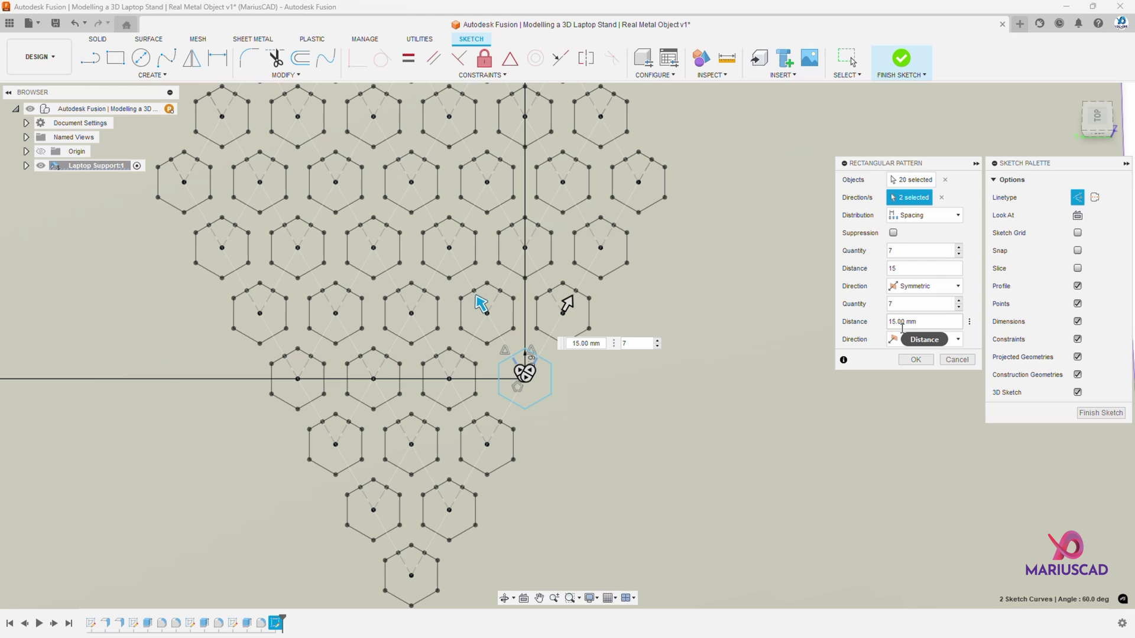
click(946, 339)
click(919, 369)
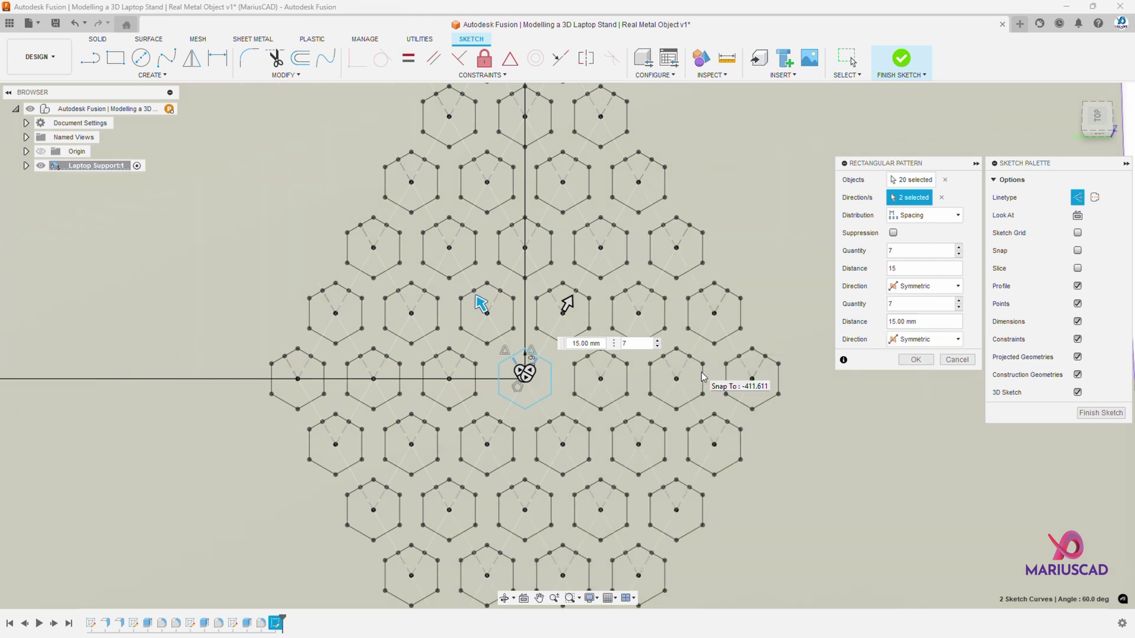
click(914, 360)
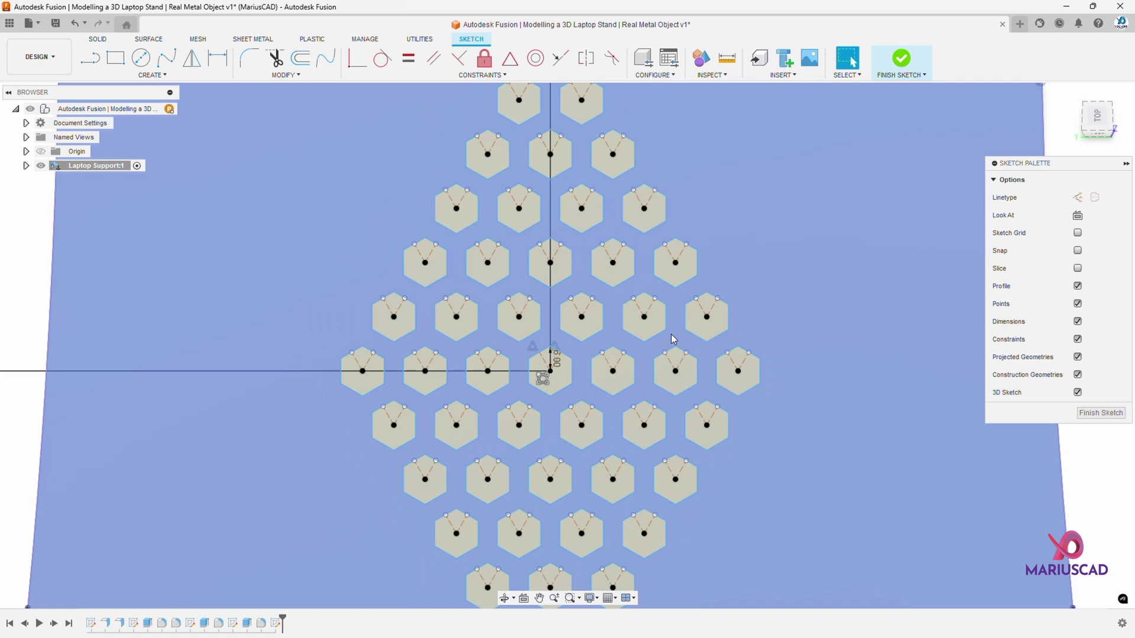
scroll(672, 335, down, 5)
Step: Finish the hexagon sketch, start an extrusion and pick the first hexagon profiles
mouse_move(896, 261)
shift+middle_down()
mouse_move(860, 314)
mouse_move(810, 281)
shift+middle_up()
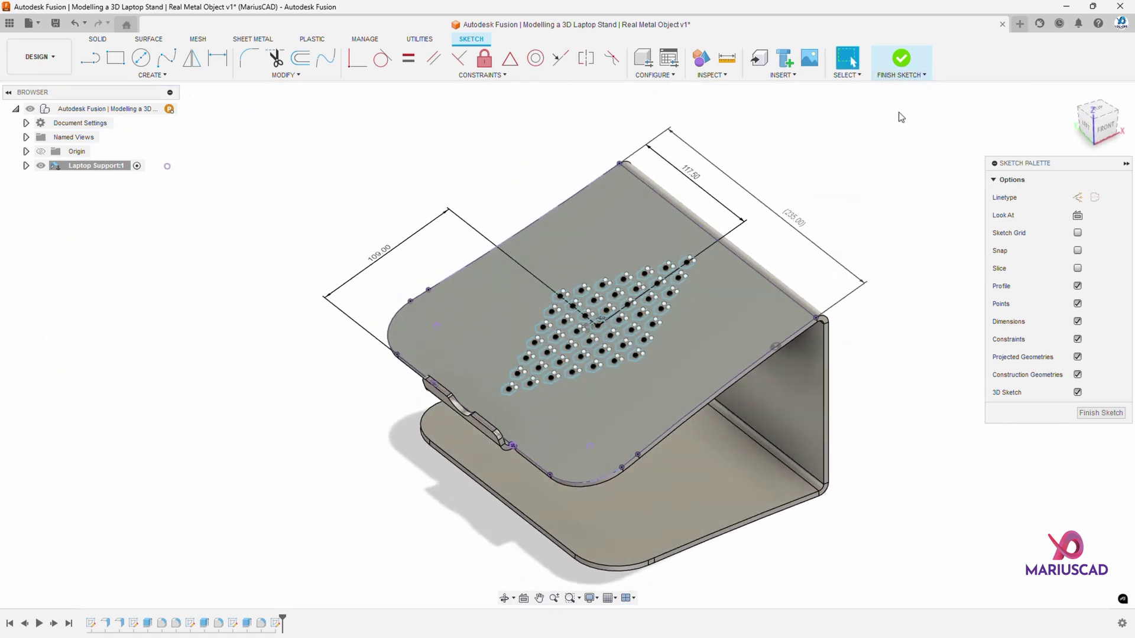
click(900, 59)
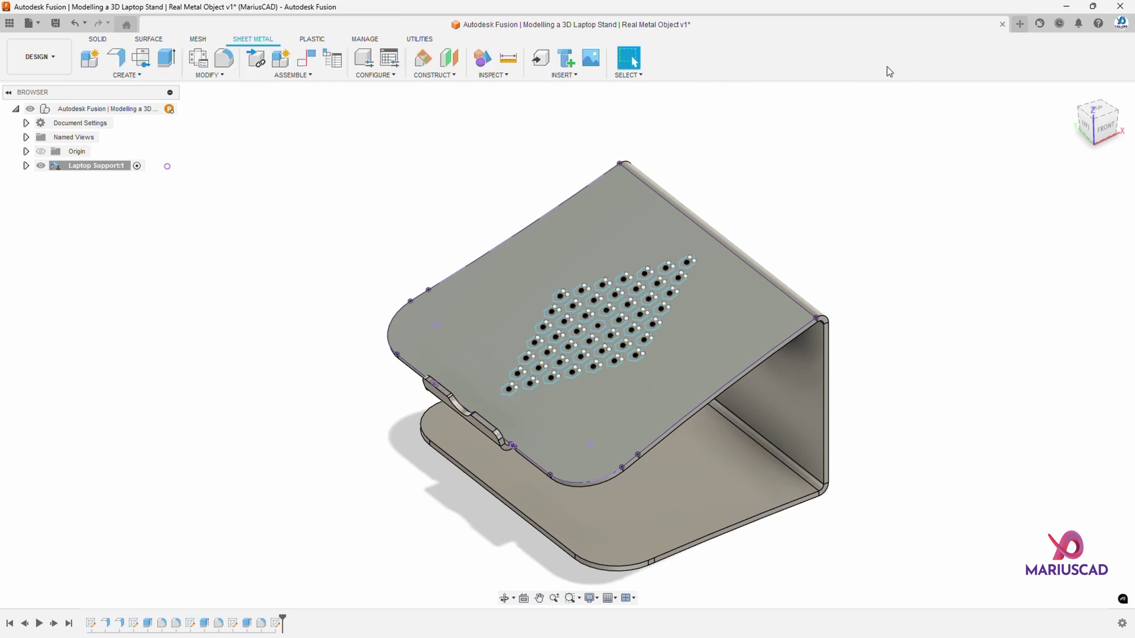
click(168, 58)
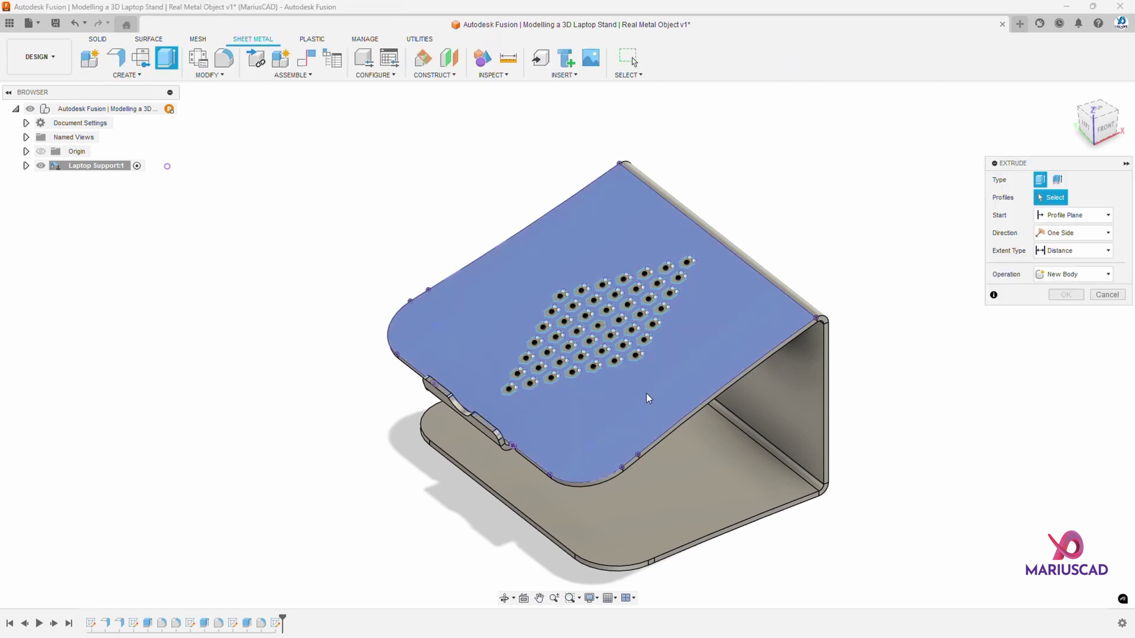
scroll(639, 366, up, 4)
click(635, 316)
click(614, 297)
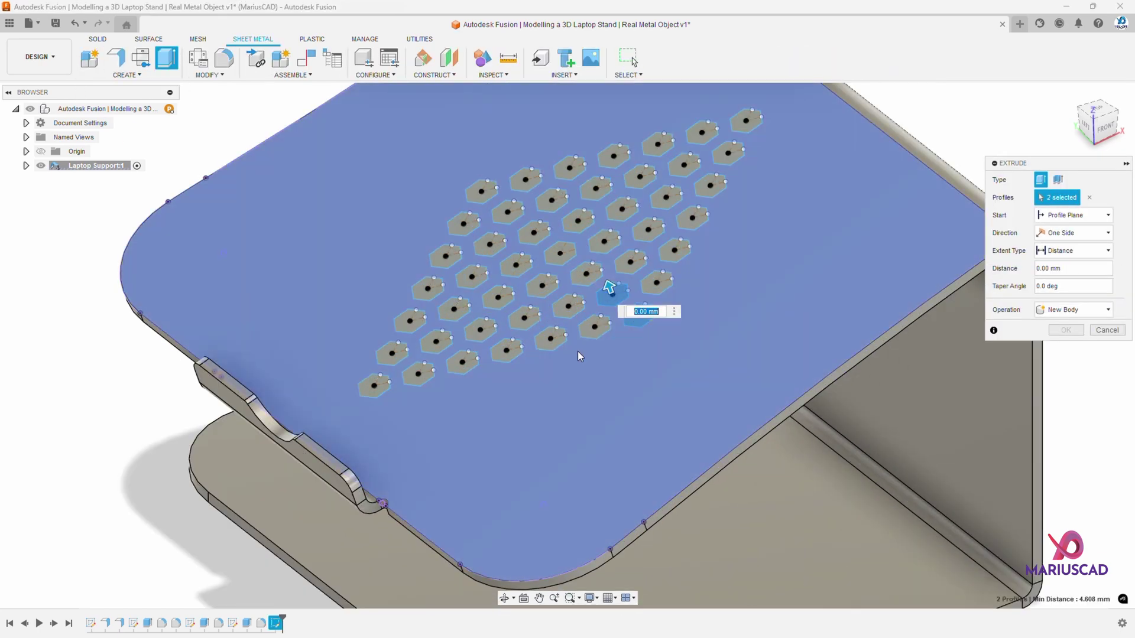
shift+middle_drag(577, 352, 618, 334)
click(619, 332)
click(597, 369)
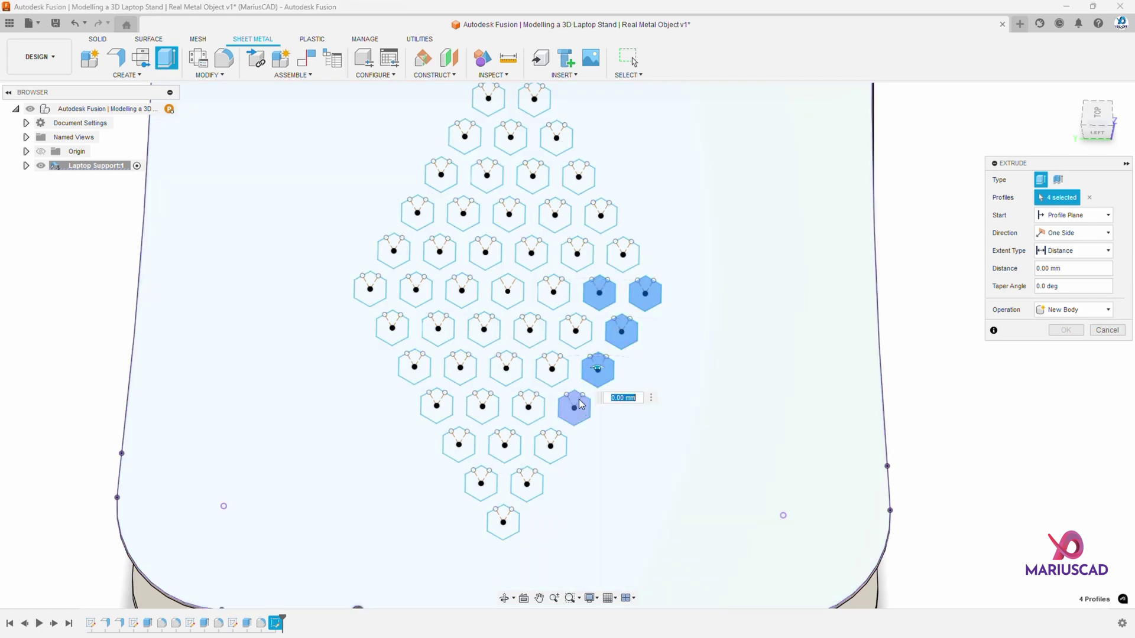
click(574, 407)
click(550, 446)
click(526, 482)
Step: Add the remaining hexagon profiles and cut all 49 through the plate with -4 mm
click(503, 522)
click(481, 484)
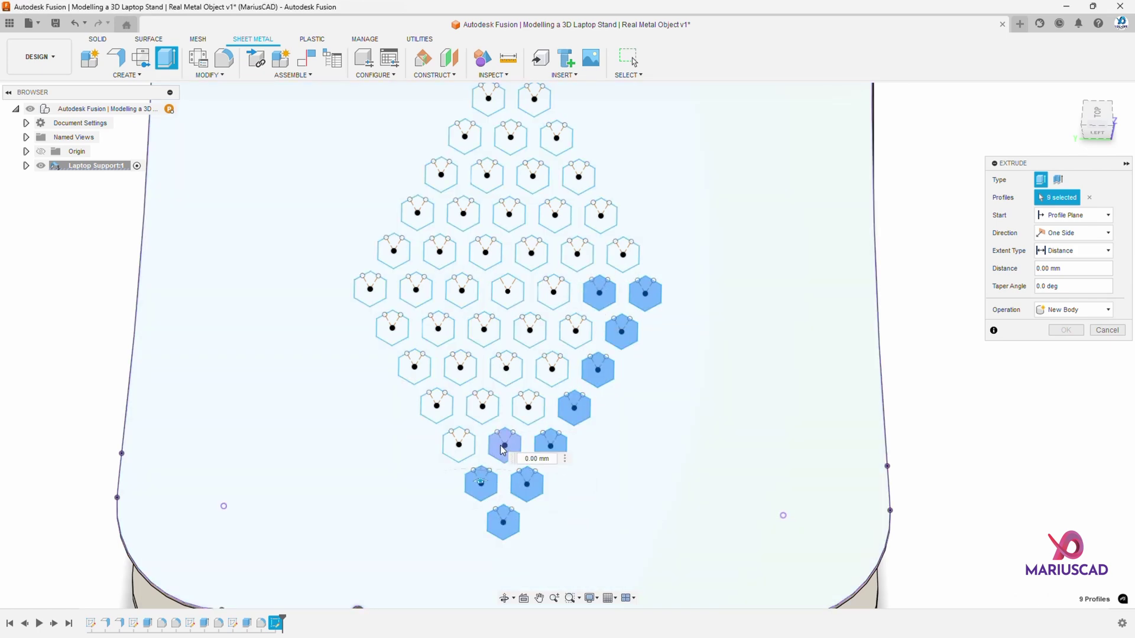
click(505, 445)
click(458, 445)
click(482, 406)
click(528, 407)
click(506, 368)
click(460, 368)
click(438, 328)
mouse_move(474, 332)
mouse_down()
mouse_move(571, 326)
mouse_move(461, 288)
mouse_move(381, 289)
mouse_move(482, 251)
mouse_move(588, 253)
mouse_move(605, 216)
mouse_move(449, 215)
mouse_move(480, 175)
mouse_move(575, 178)
mouse_move(516, 135)
mouse_move(479, 130)
mouse_move(532, 103)
mouse_up()
scroll(573, 222, down, 5)
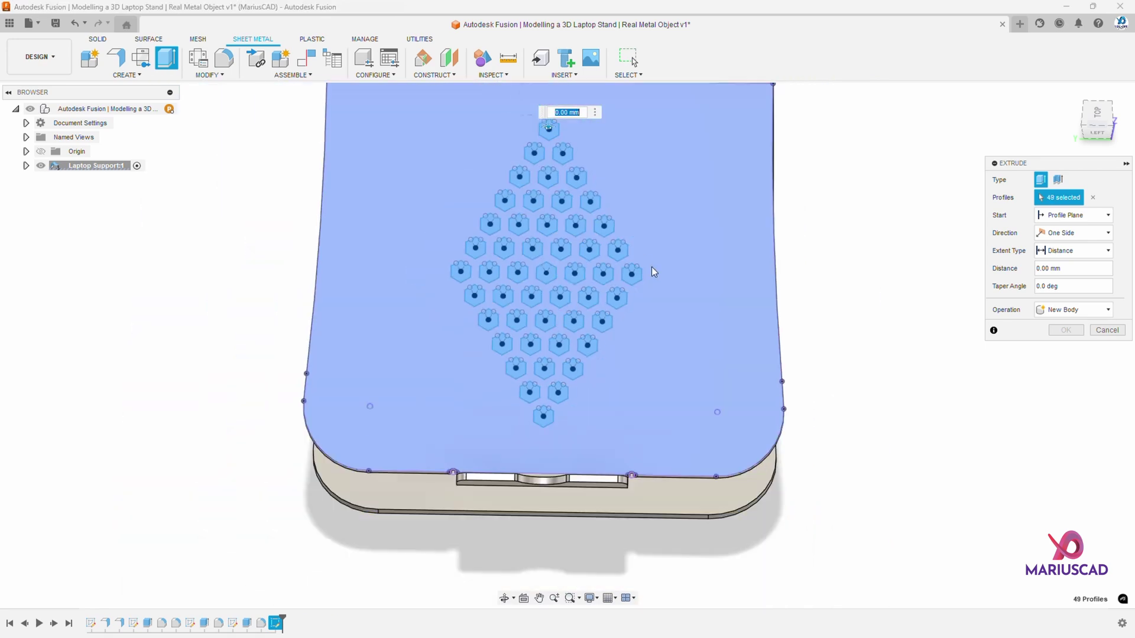
shift+middle_drag(651, 269, 715, 319)
text(-4)
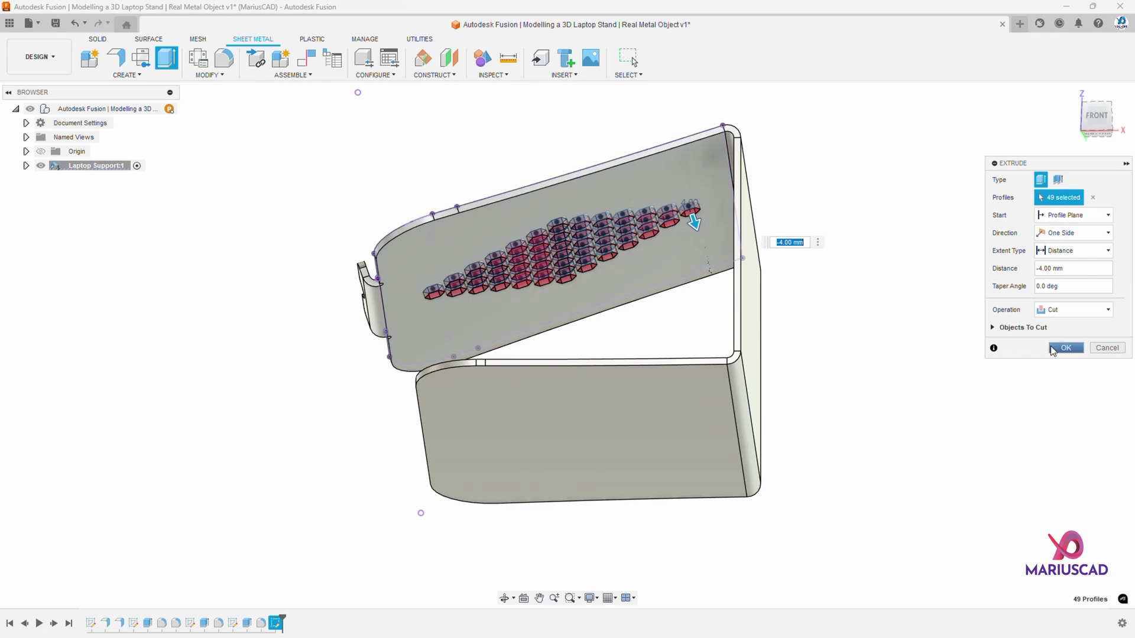
click(1070, 347)
shift+middle_drag(580, 347, 877, 289)
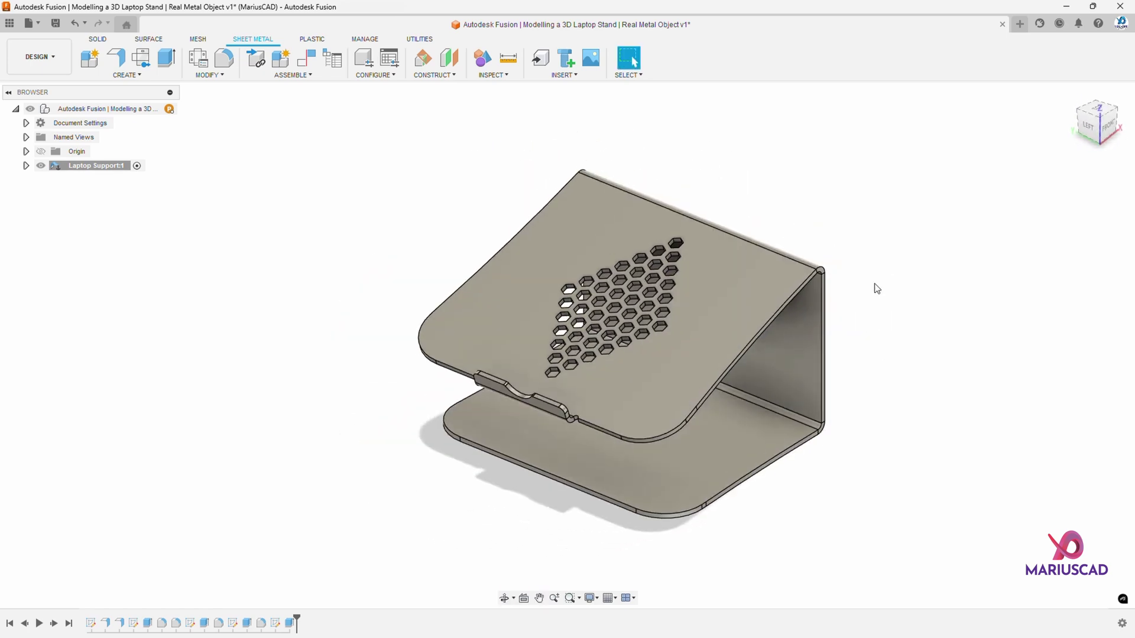
Step: Search the appearance library for 'powder coat' and drag Powder Coat (Black) onto the stand body
key(a)
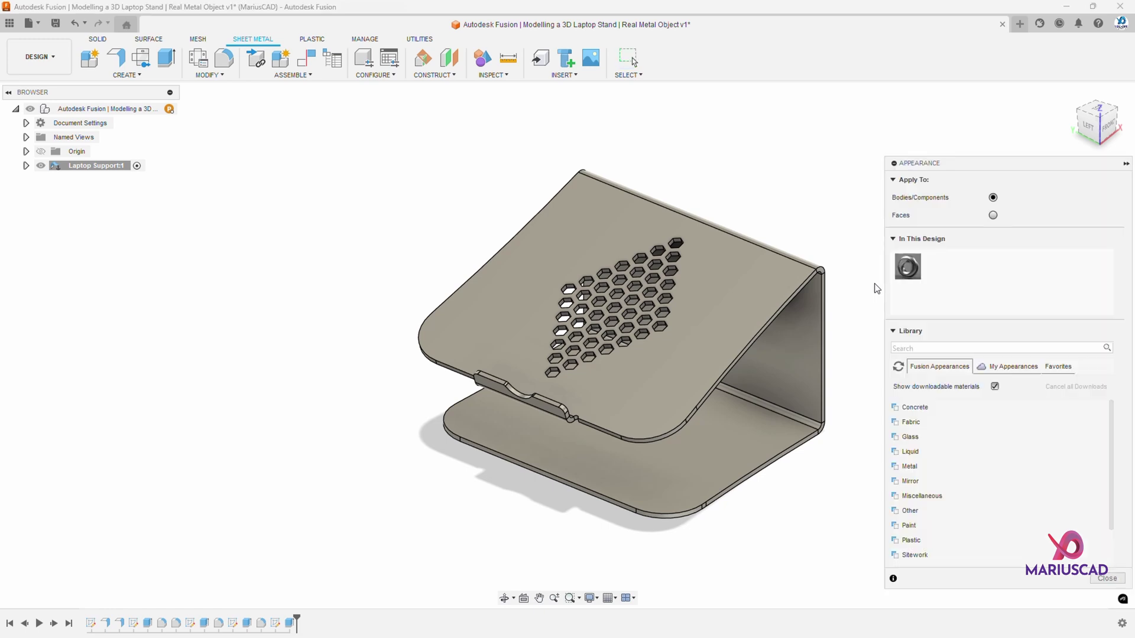
click(927, 349)
text(powder coat)
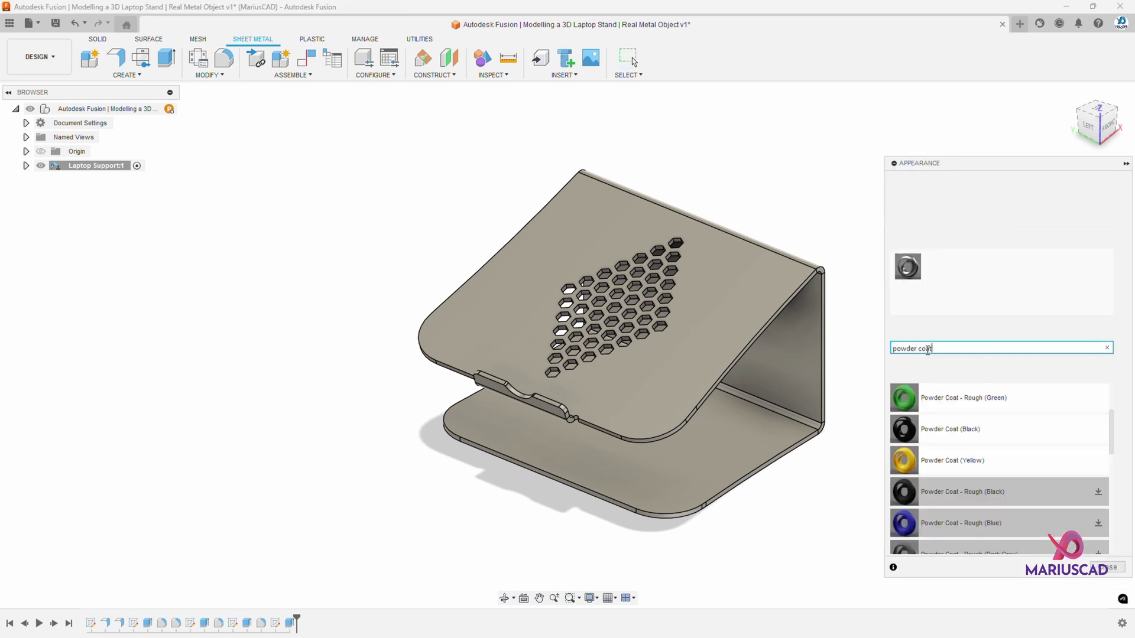
drag(935, 430, 699, 350)
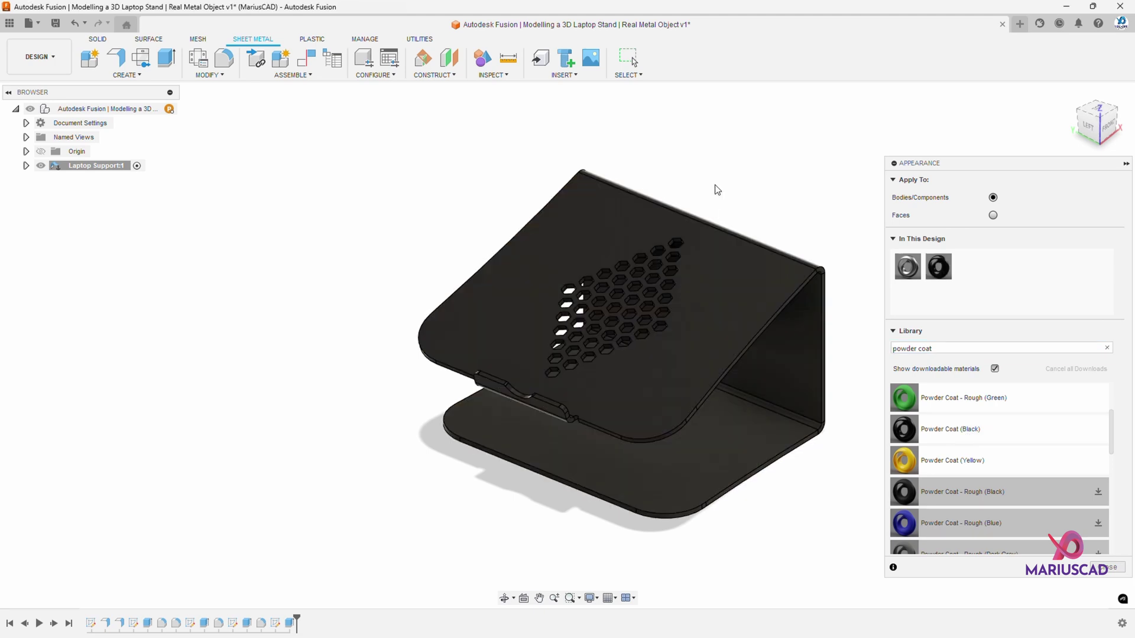
key(Escape)
mouse_move(811, 338)
shift+middle_down()
mouse_move(934, 423)
mouse_move(855, 396)
mouse_move(587, 407)
mouse_move(877, 307)
mouse_move(821, 317)
mouse_move(782, 280)
shift+middle_up()
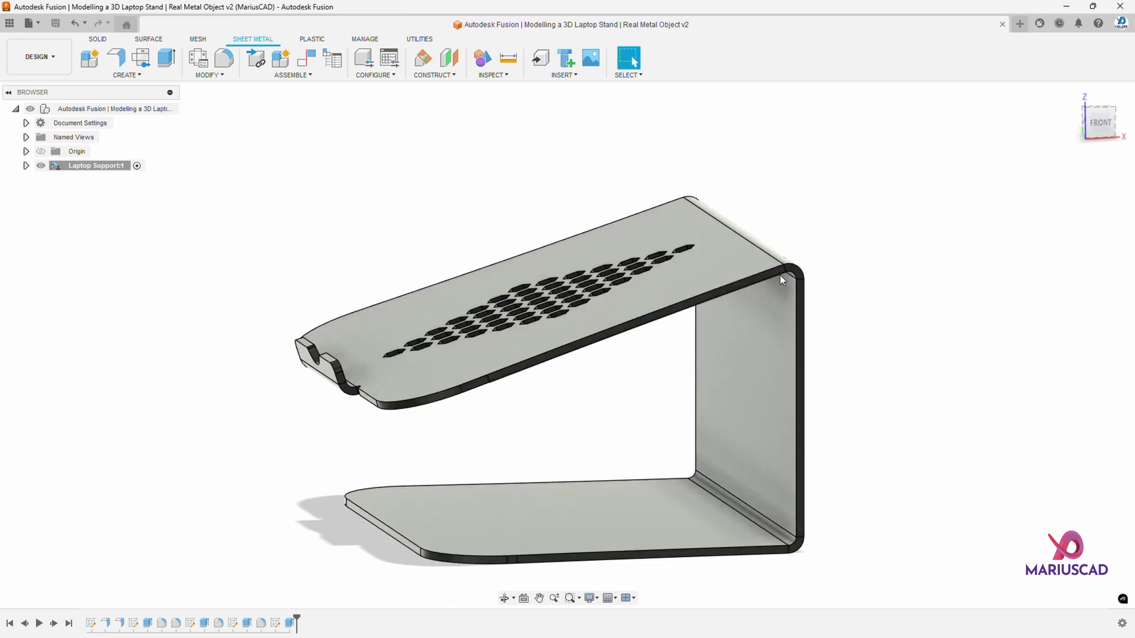
shift+middle_drag(776, 514, 764, 448)
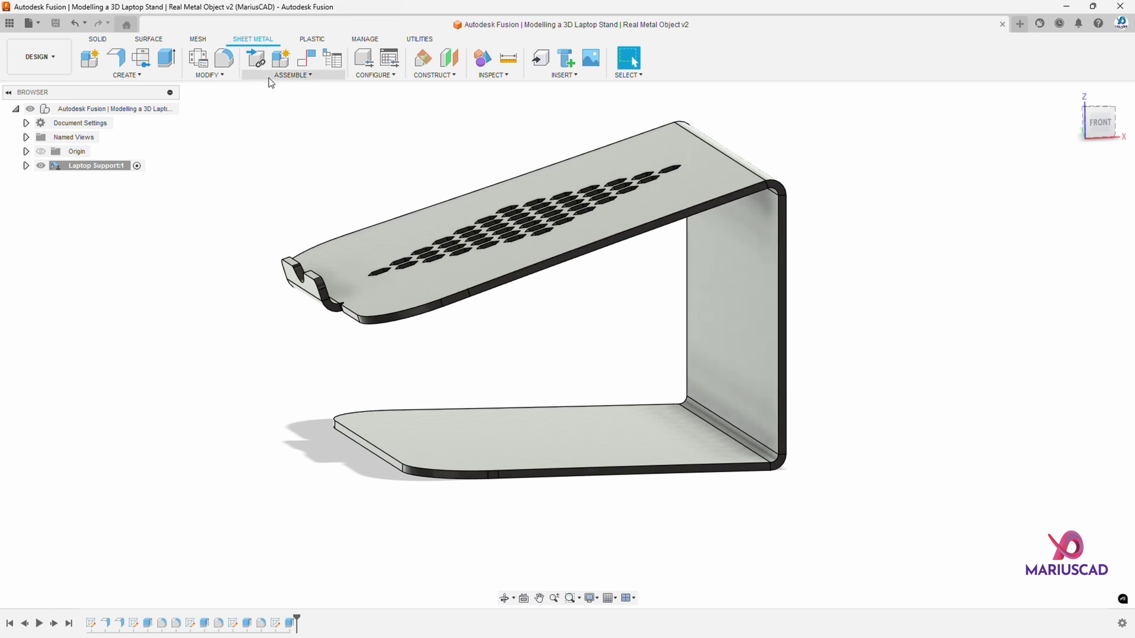
Step: Unfold the stand's two bends with the bottom face as the stationary entity
click(208, 75)
click(222, 91)
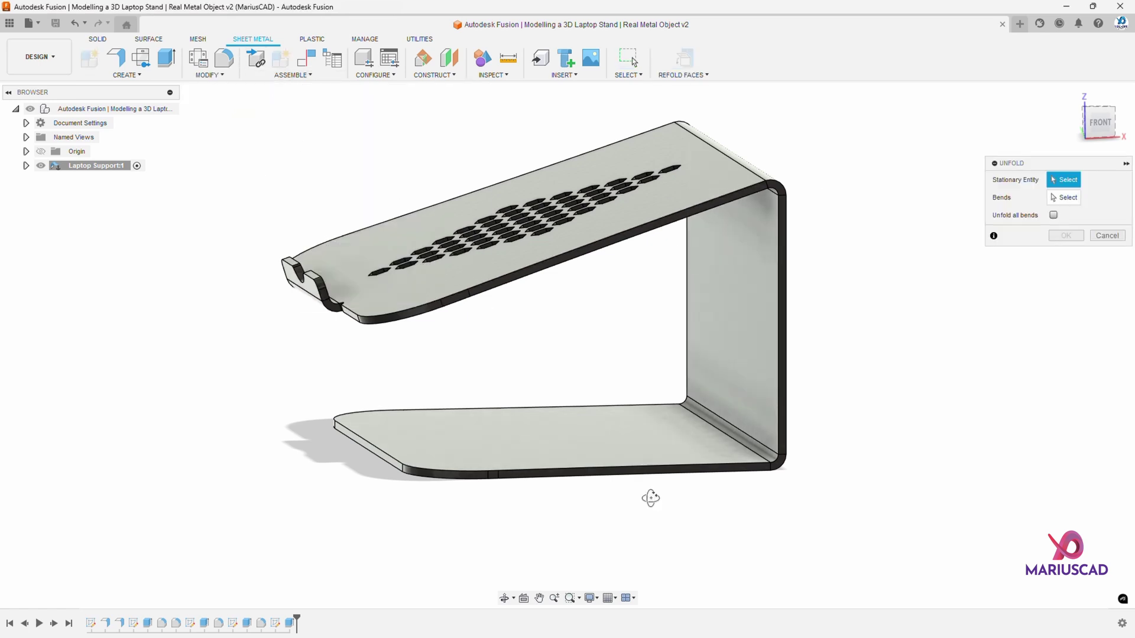
shift+middle_drag(651, 498, 633, 436)
click(613, 352)
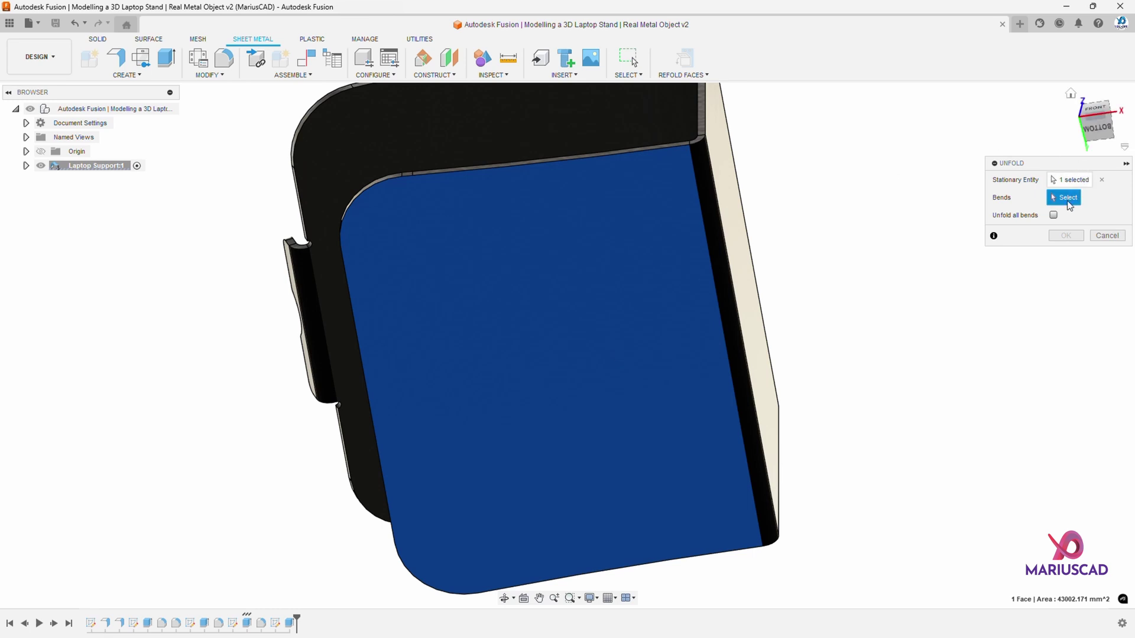
click(711, 235)
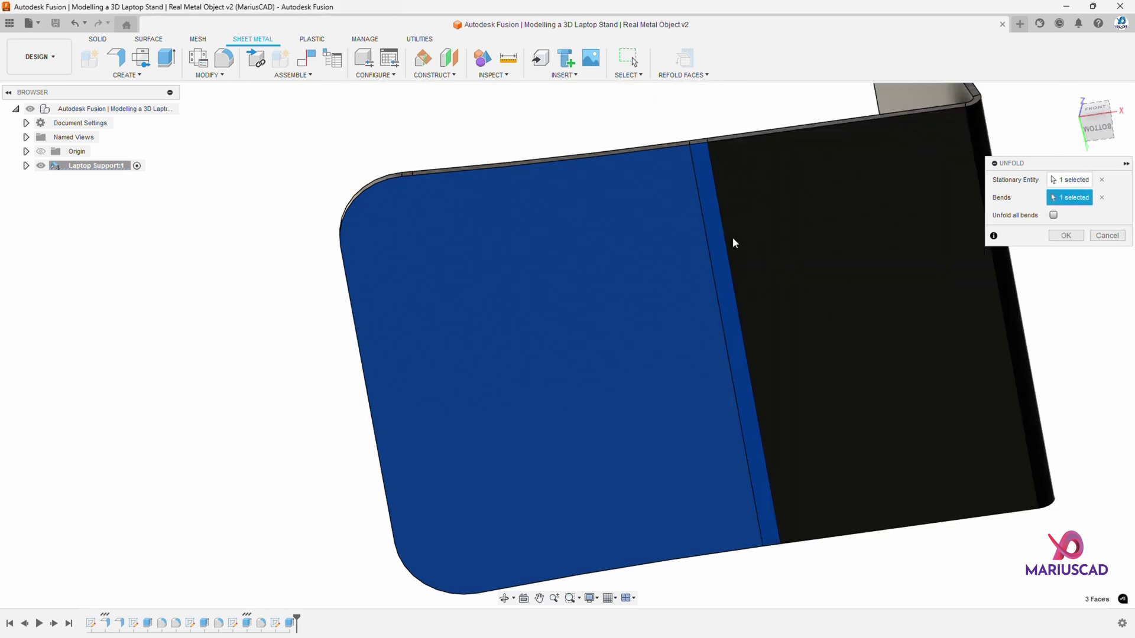
shift+middle_drag(733, 239, 756, 283)
click(905, 168)
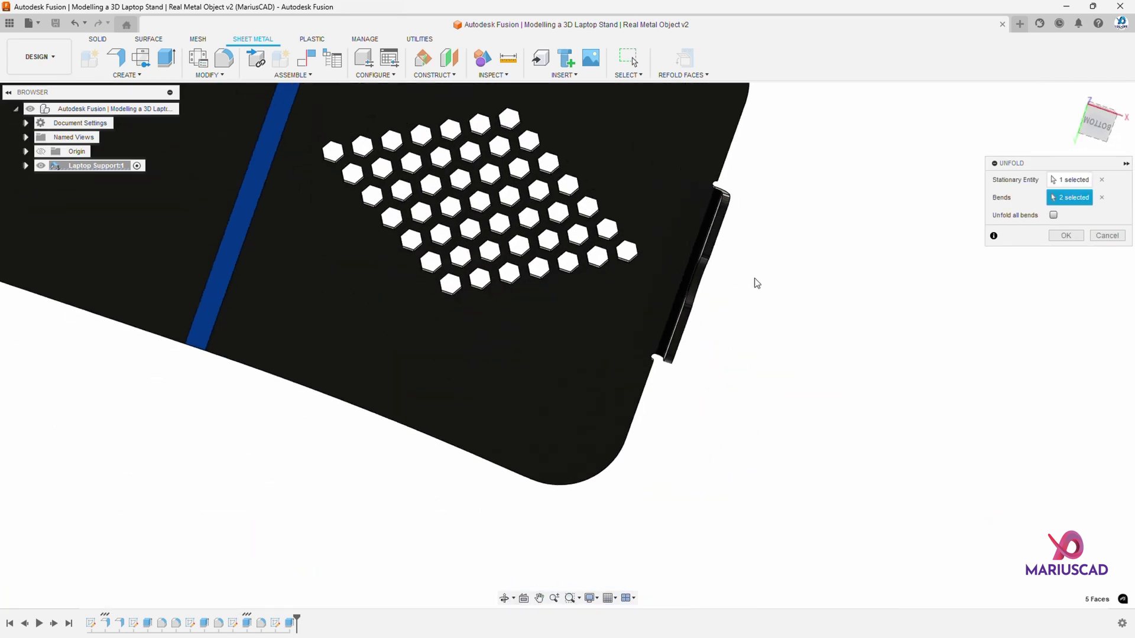
click(1066, 236)
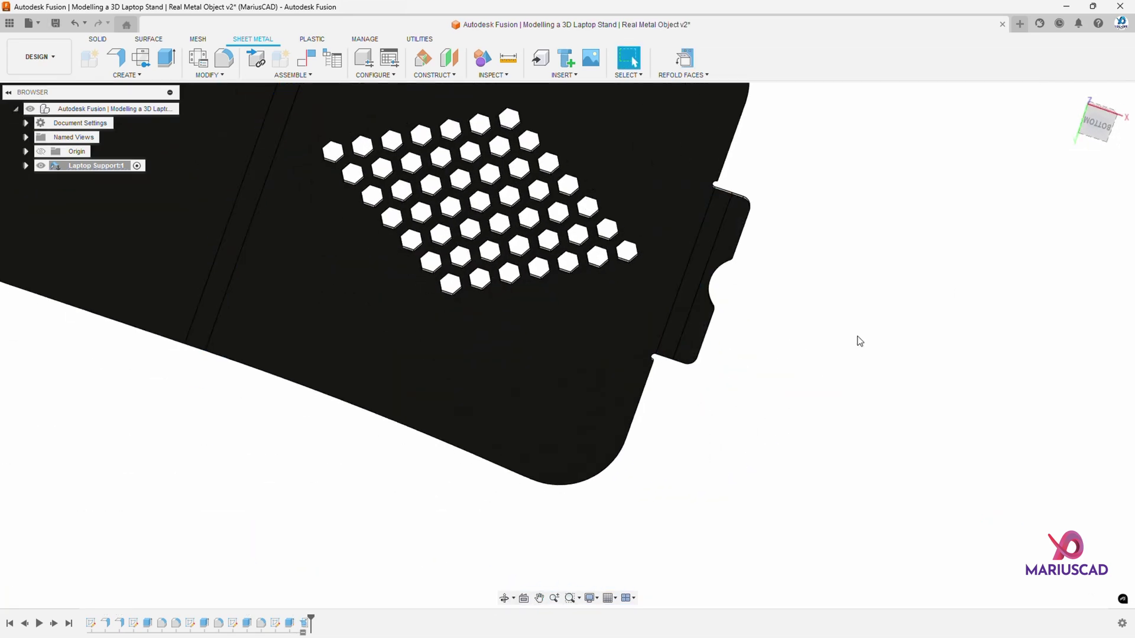
shift+middle_drag(860, 341, 834, 329)
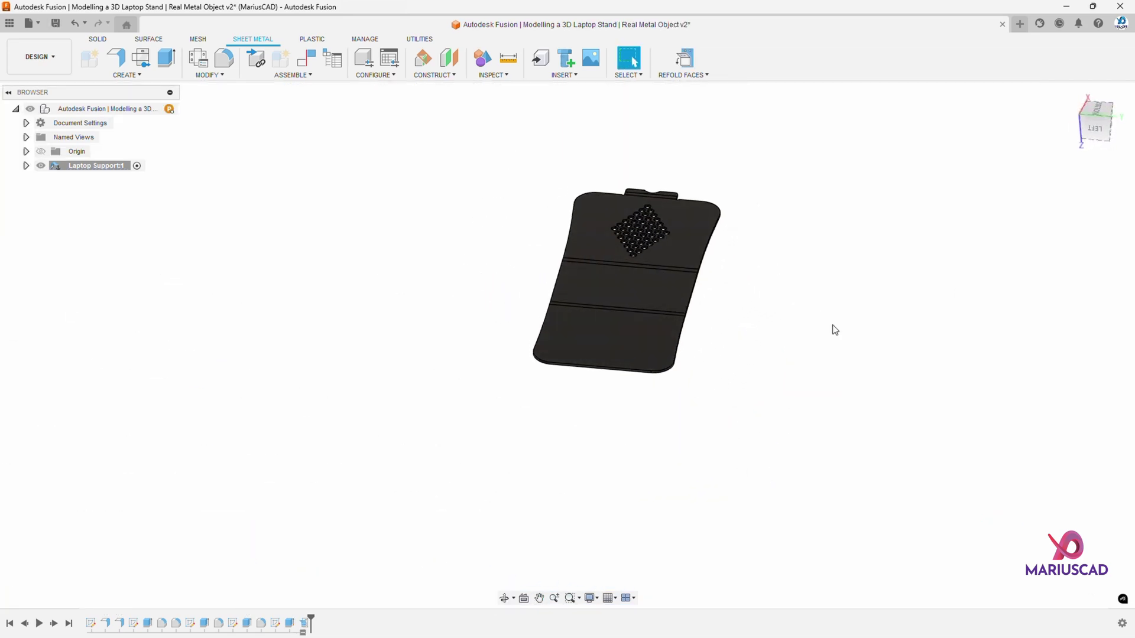
Step: Start a sketch on the flat bottom face and project the lower panel and bend strip faces
right_click(609, 330)
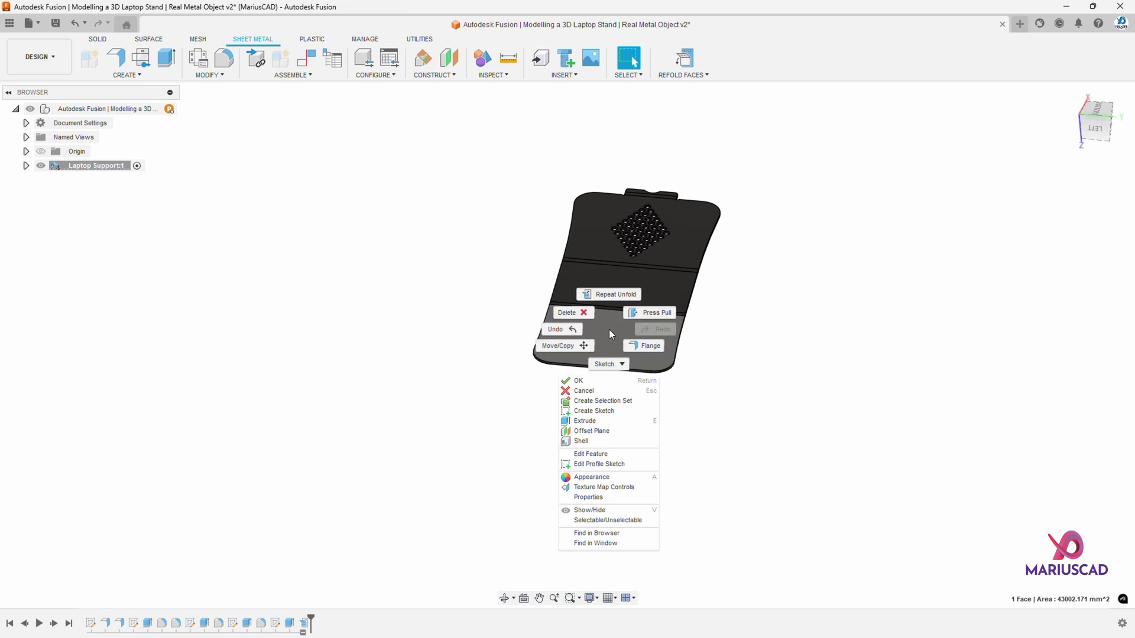
click(605, 413)
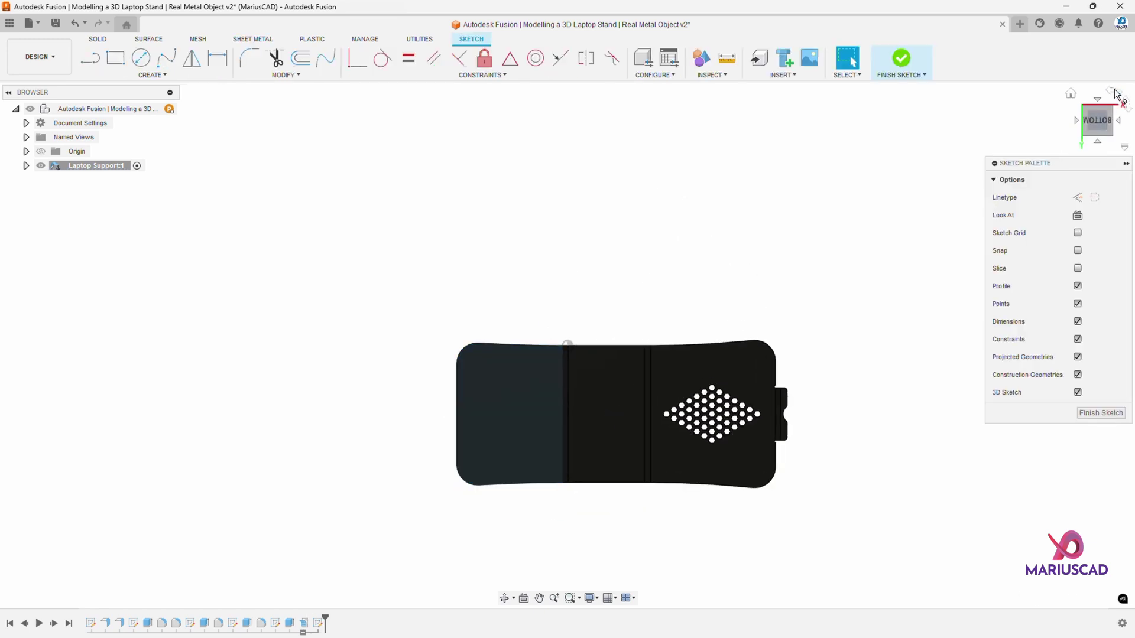
click(1116, 95)
scroll(640, 377, up, 5)
key(p)
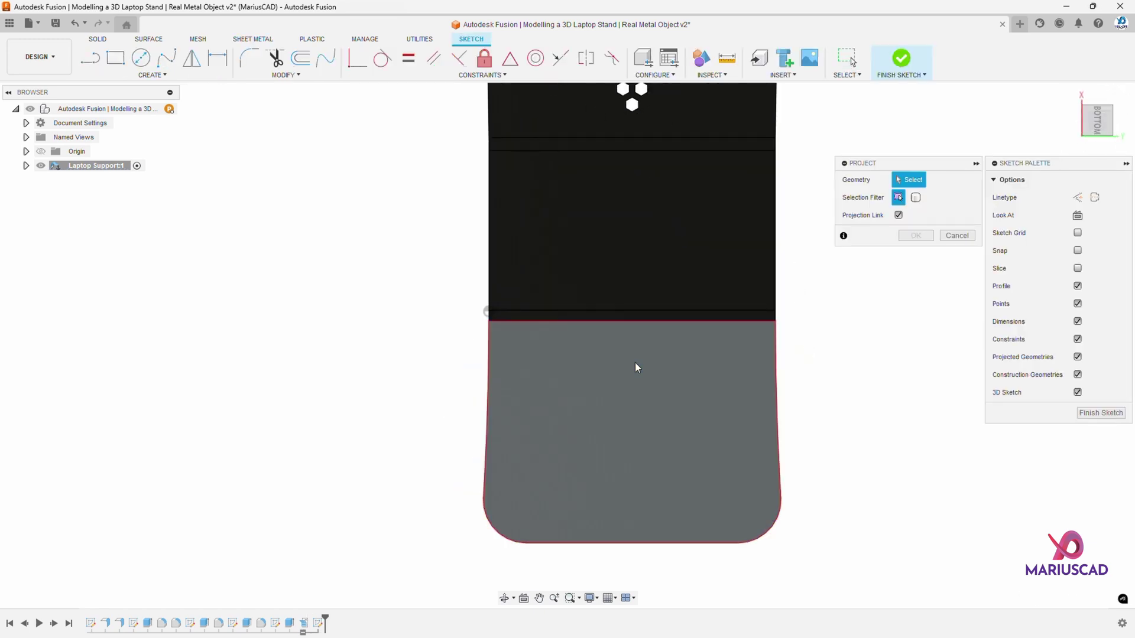
click(636, 366)
click(641, 312)
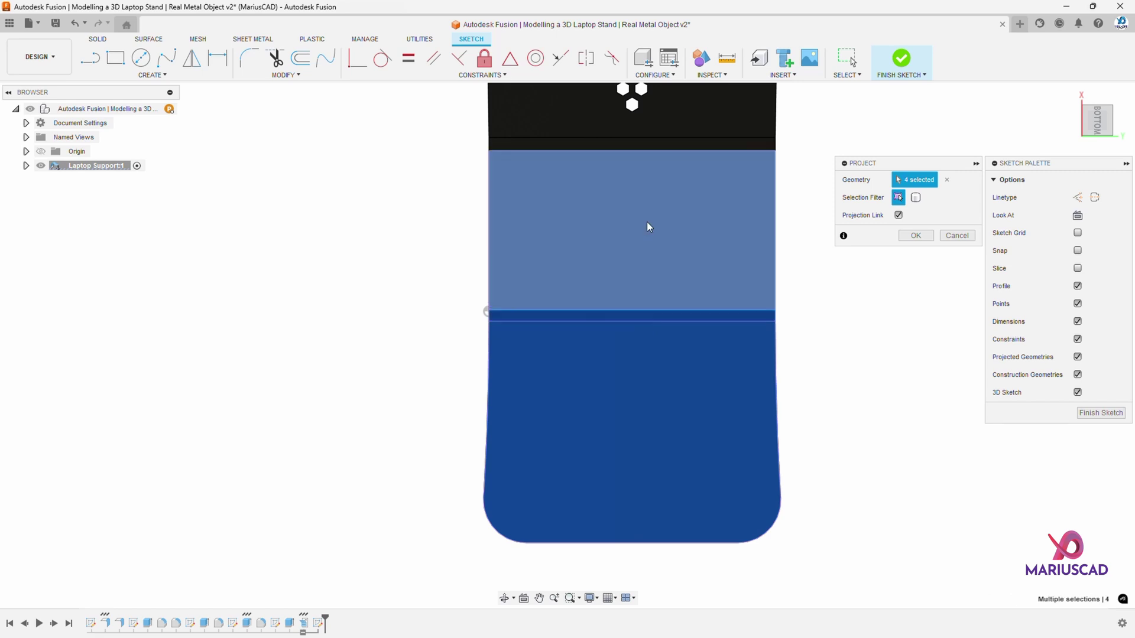
key(Return)
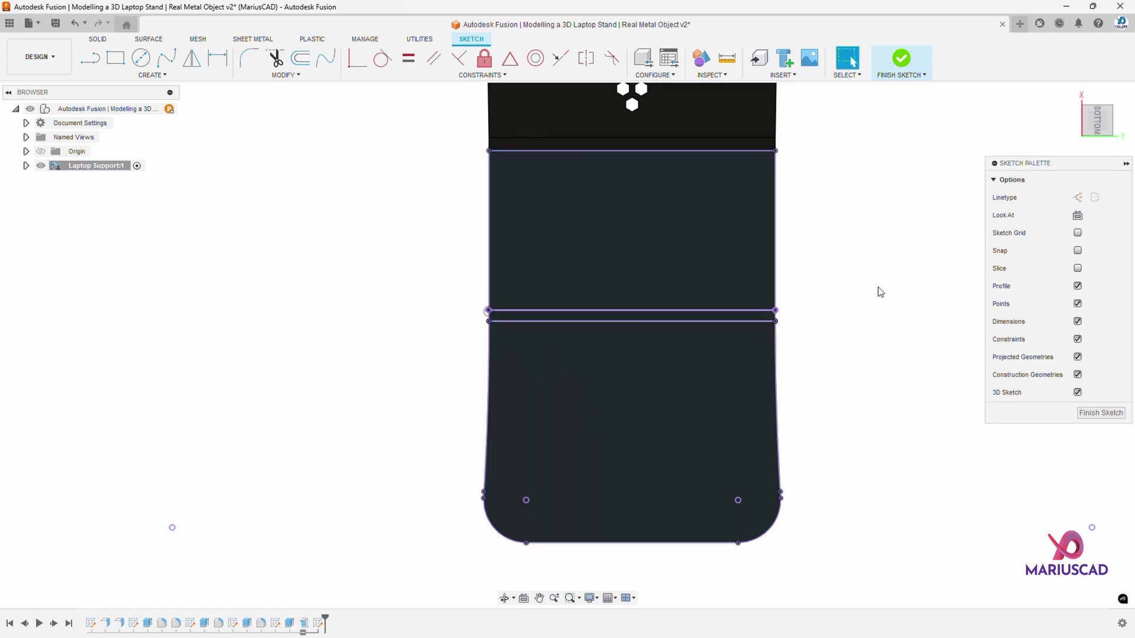
Step: Zoom to the relief strip and measure its 9.048 mm width between top and bottom edges
scroll(830, 331, down, 3)
scroll(647, 389, up, 4)
scroll(630, 395, down, 3)
middle_drag(629, 395, 599, 427)
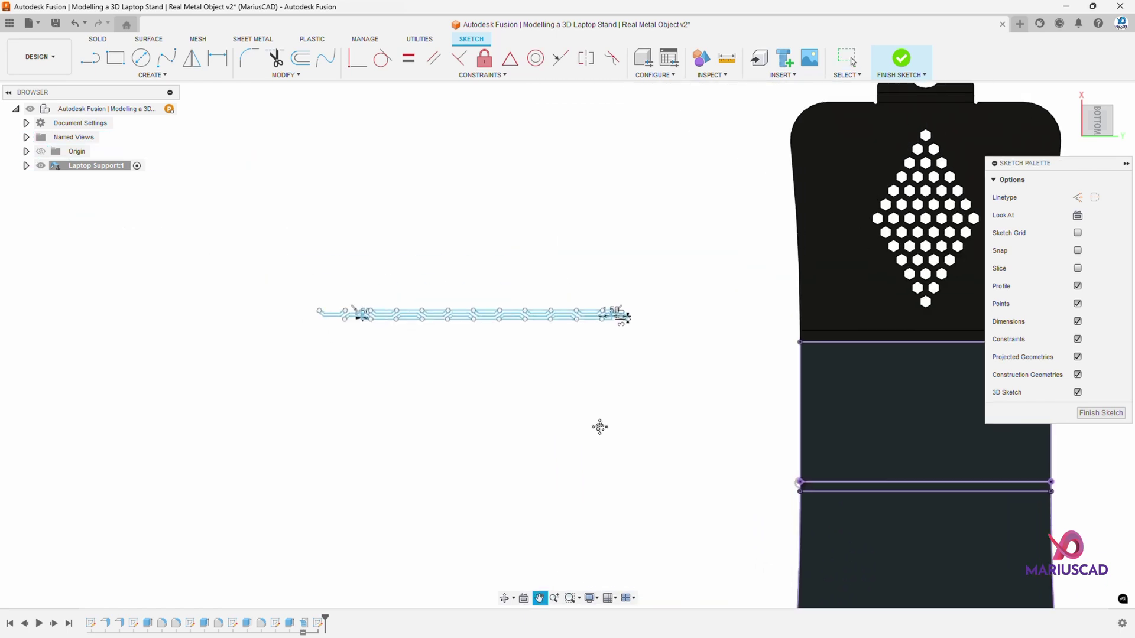
scroll(473, 338, up, 3)
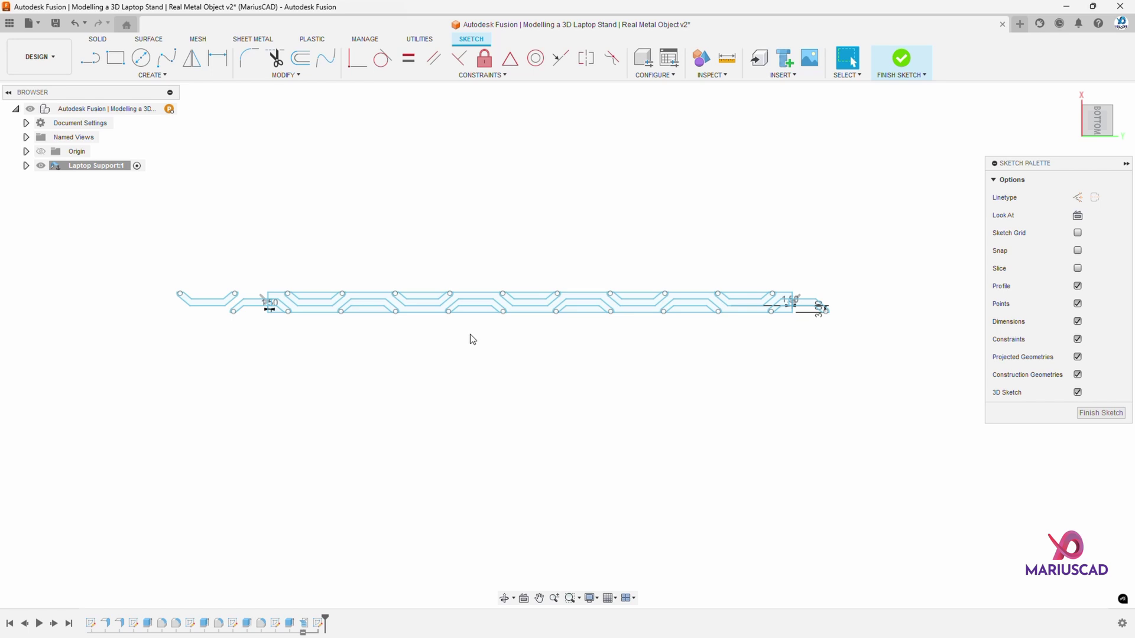
scroll(473, 339, up, 2)
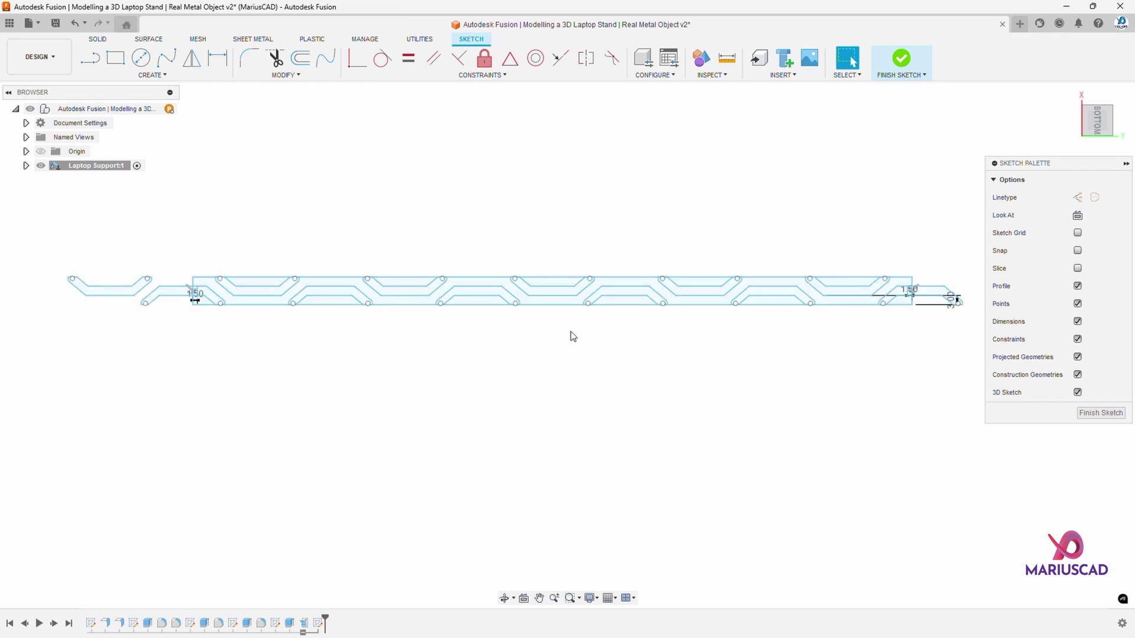
scroll(302, 327, up, 4)
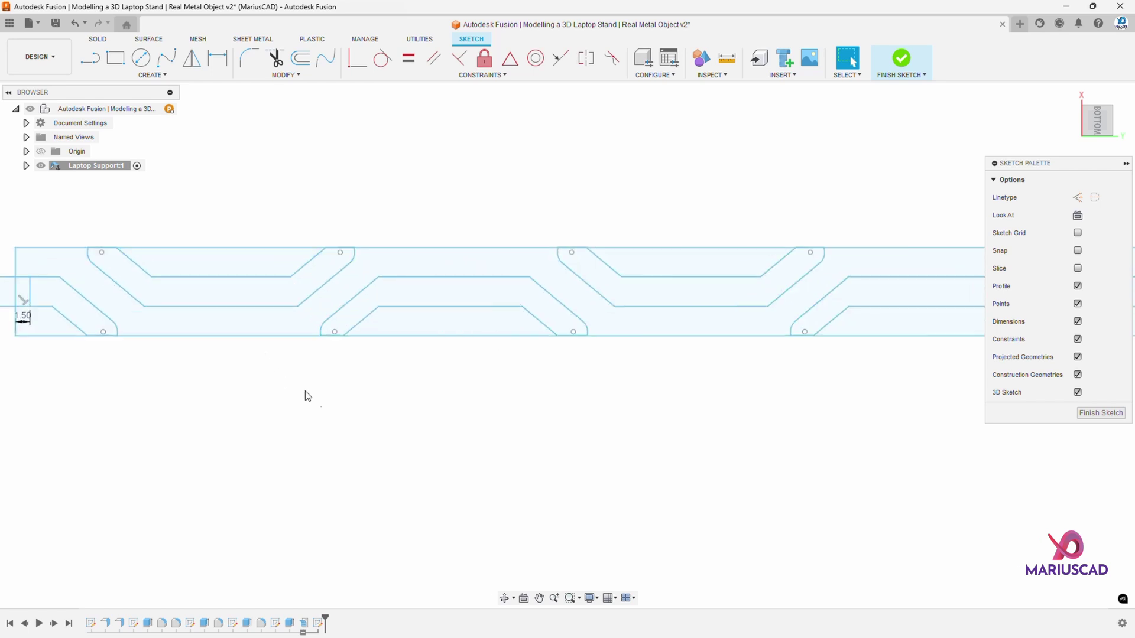
scroll(339, 405, down, 2)
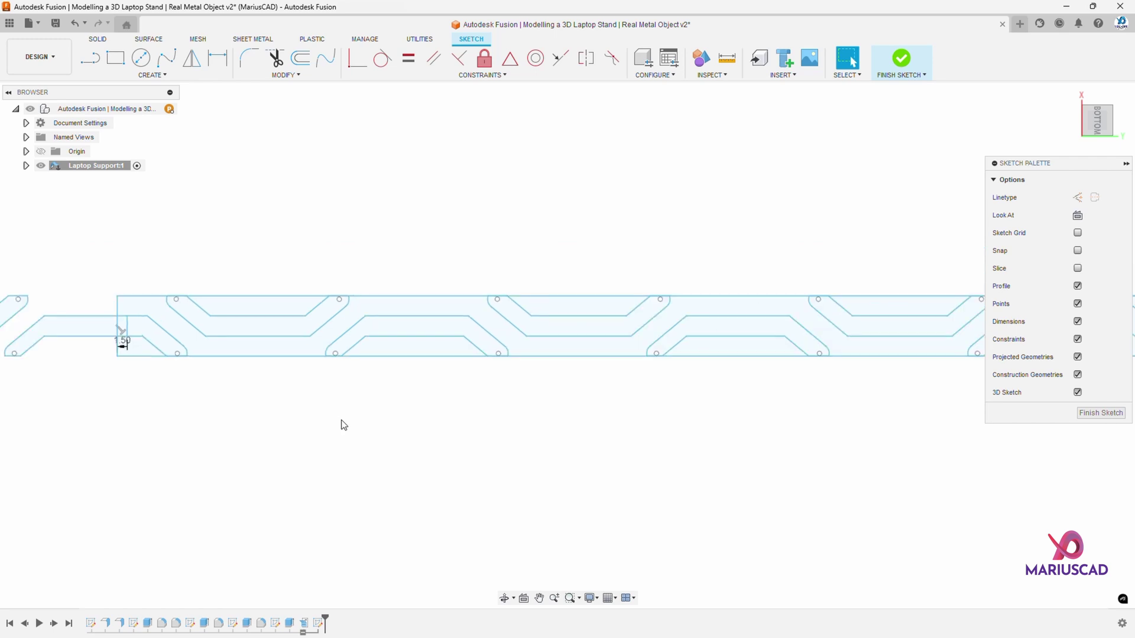
scroll(344, 416, up, 2)
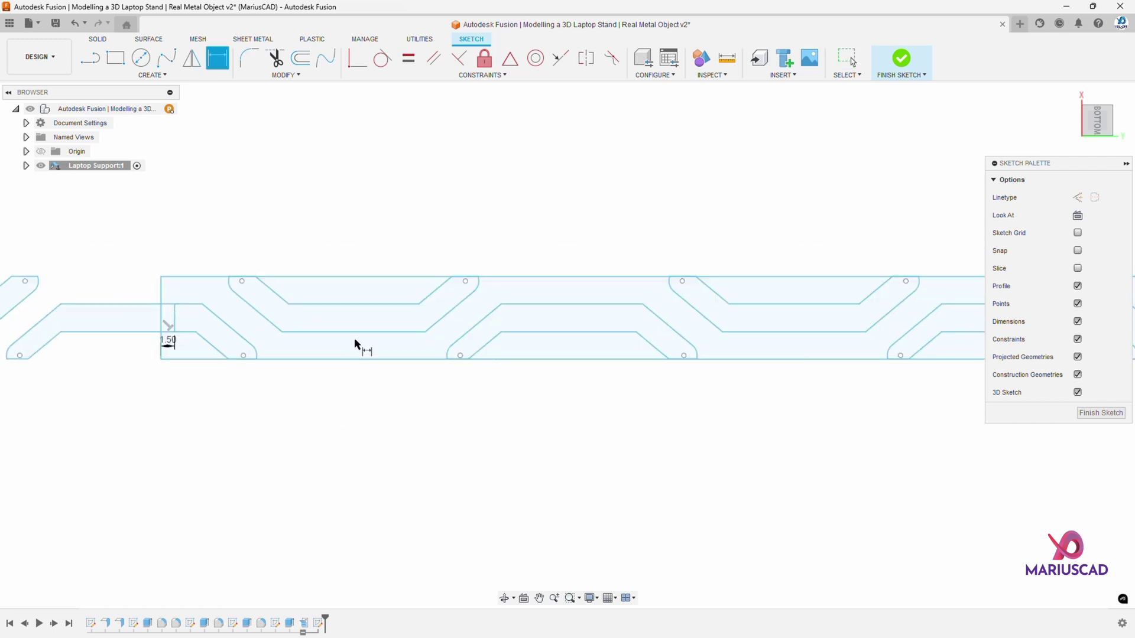
click(389, 305)
key(Escape)
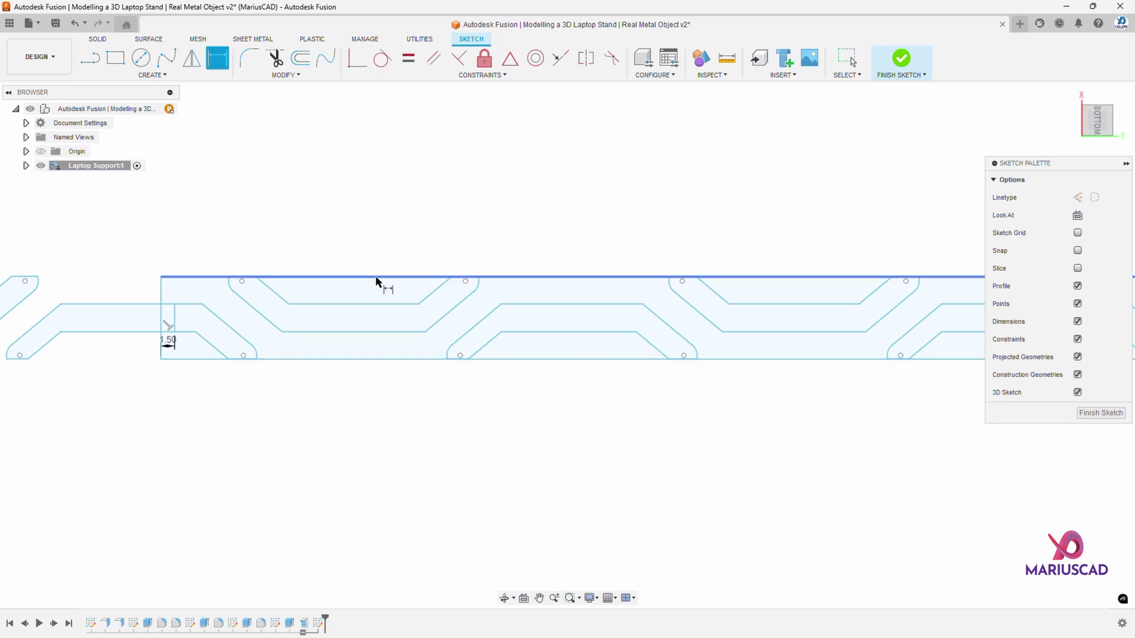
click(377, 279)
click(372, 359)
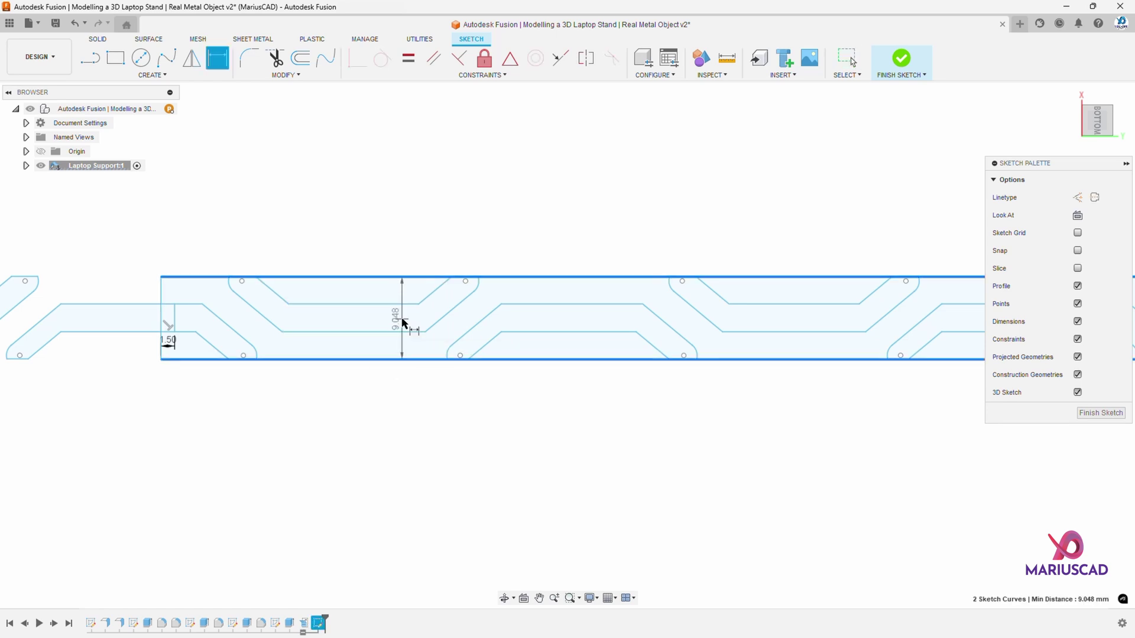
key(Escape)
Step: Cancel a stray line and window-select every curve of the relief pattern
key(l)
click(476, 324)
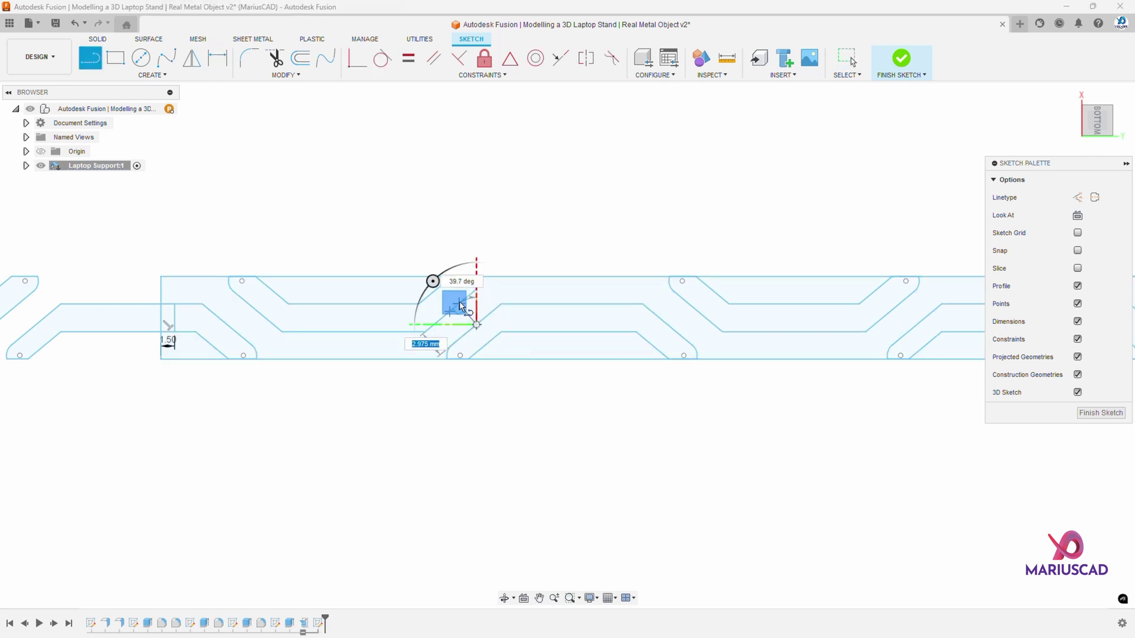
key(Escape)
scroll(704, 387, down, 2)
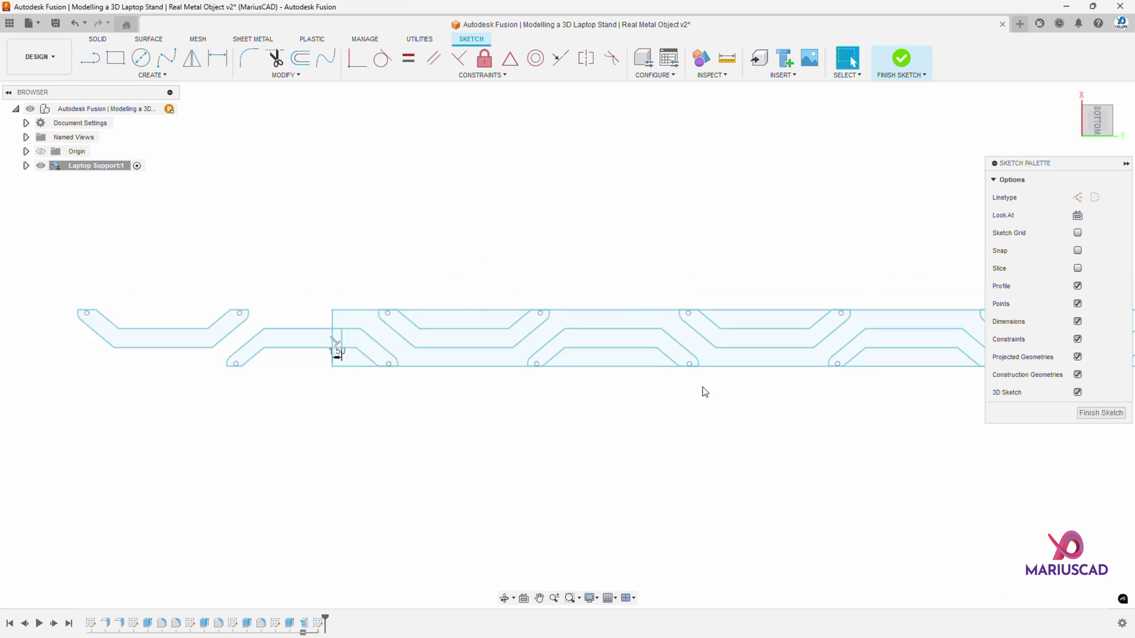
scroll(715, 416, down, 3)
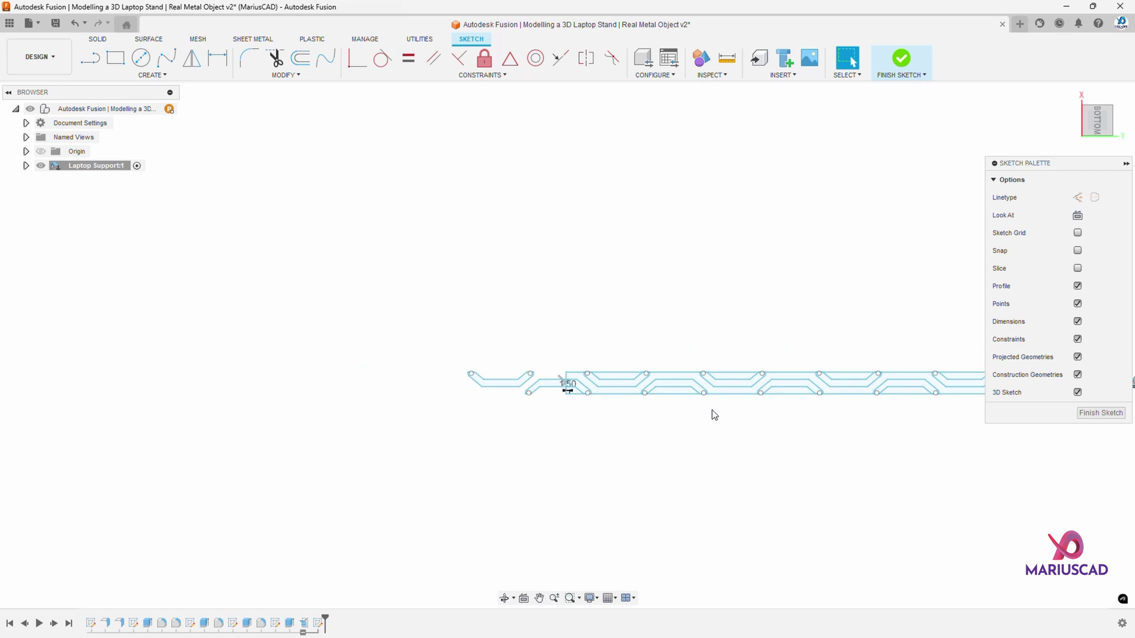
scroll(305, 257, down, 2)
drag(305, 257, 733, 384)
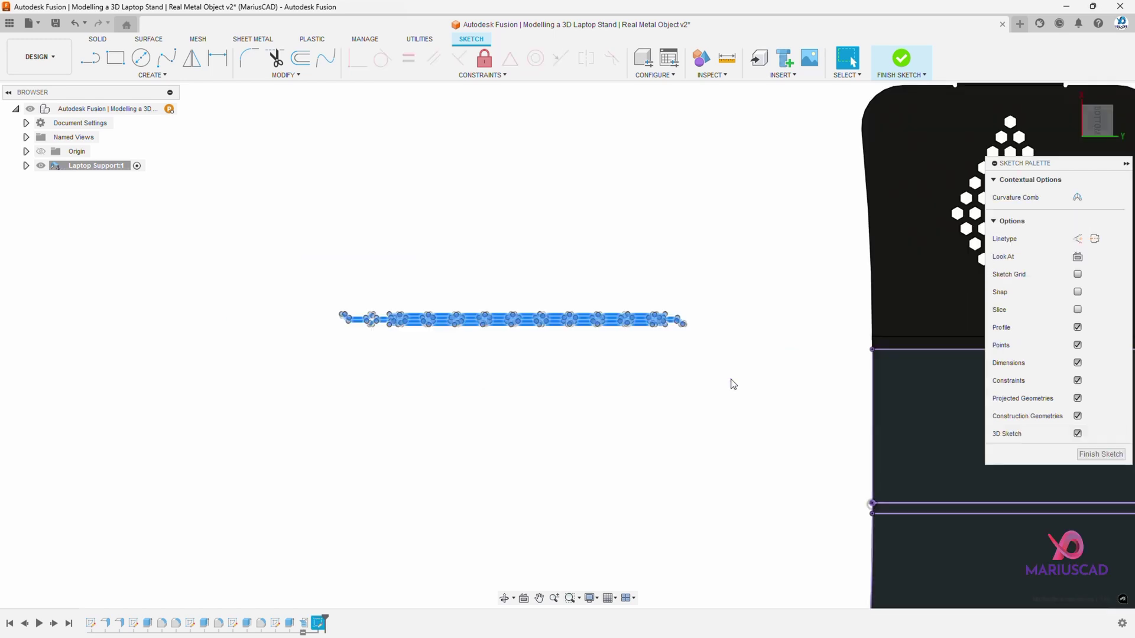
Step: Move the relief pattern point-to-point from its end point onto the bend strip's edge, then finish the sketch
key(m)
click(944, 215)
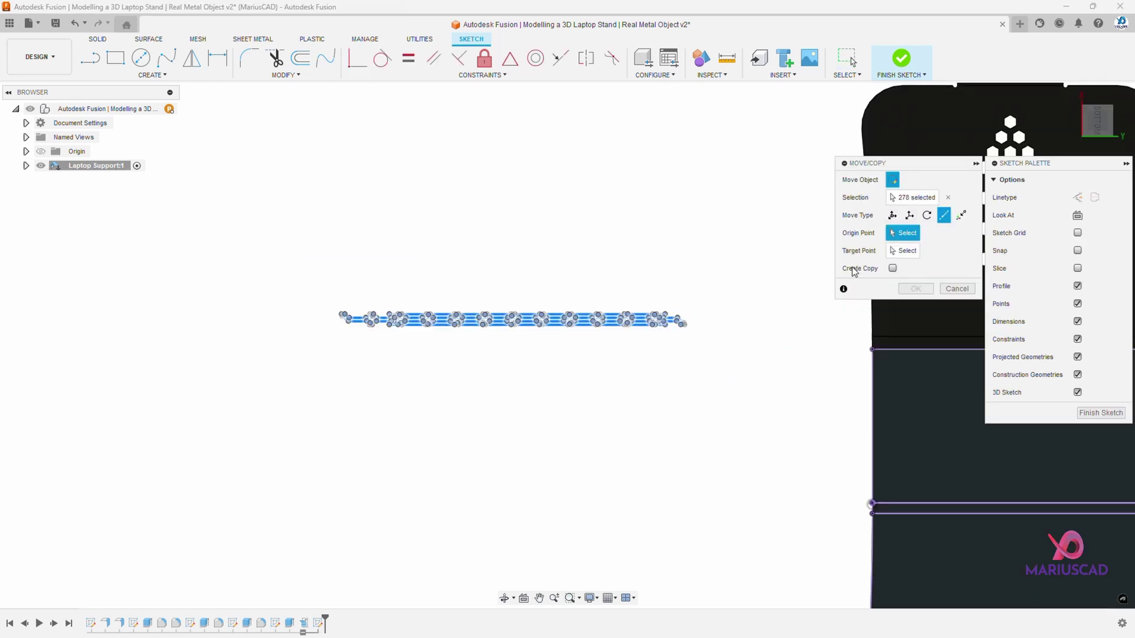
scroll(375, 339, up, 3)
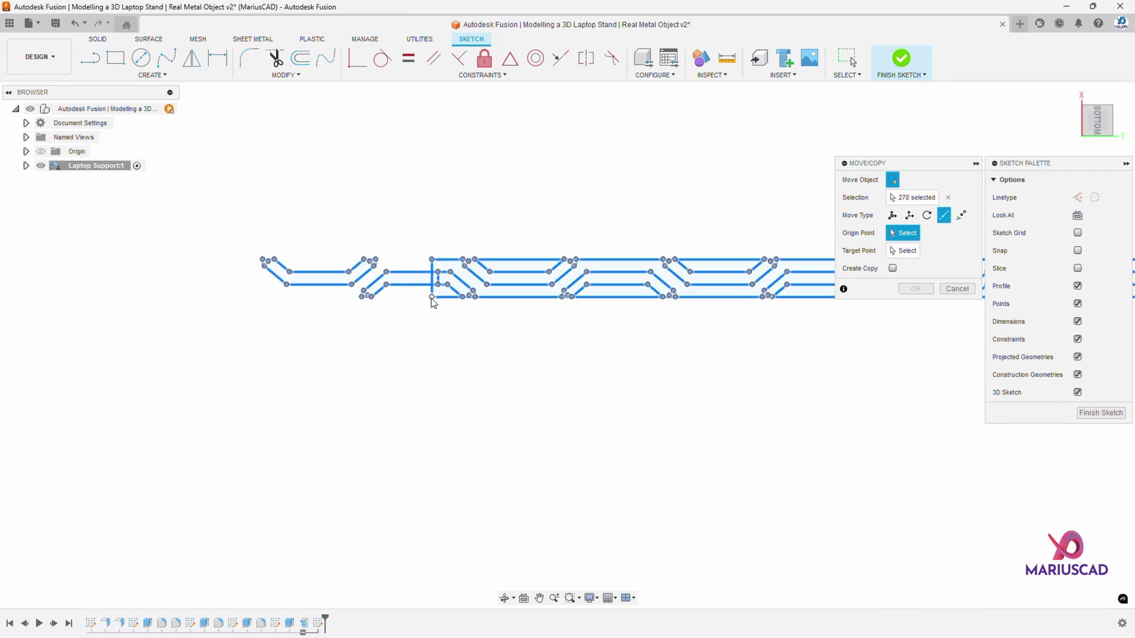
click(431, 298)
scroll(555, 392, down, 3)
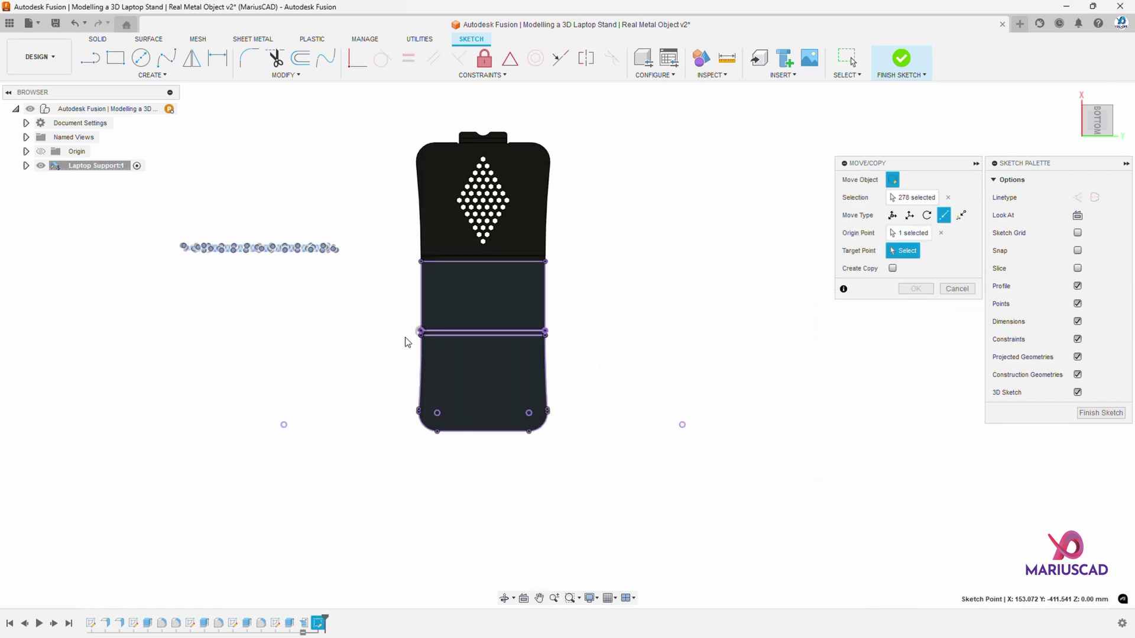
scroll(470, 331, up, 5)
click(471, 330)
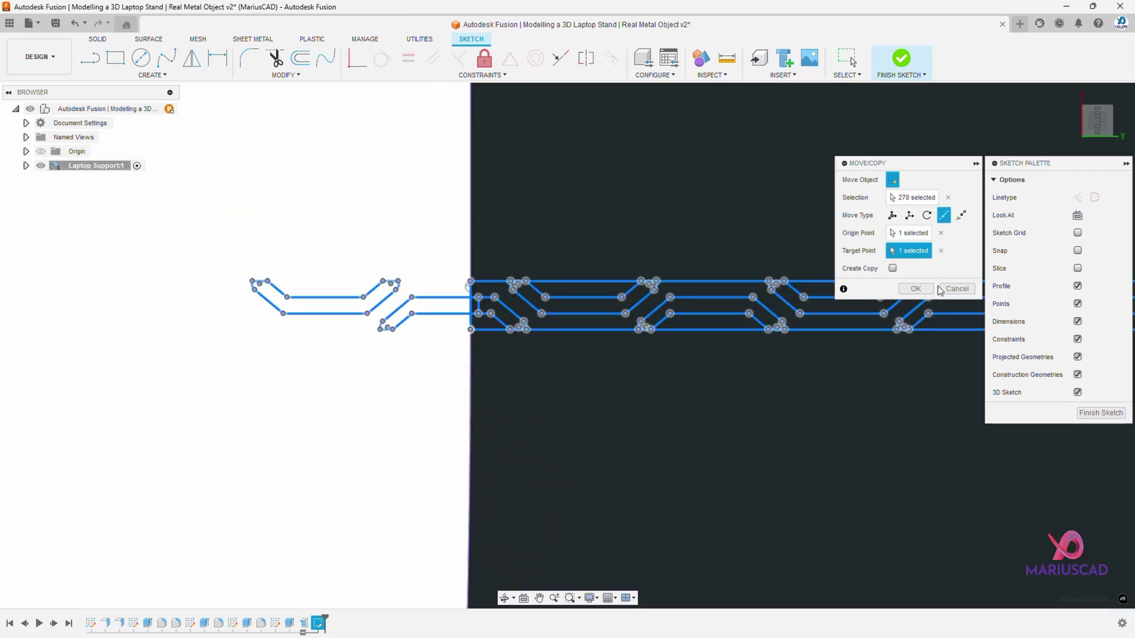
click(915, 288)
click(910, 59)
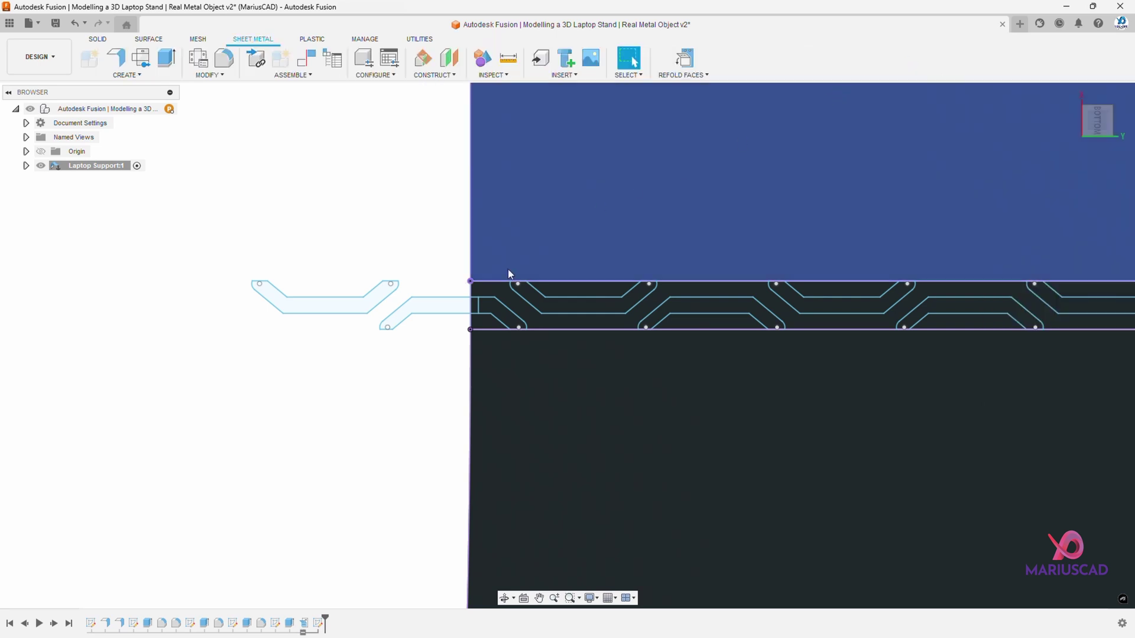
Step: Start an extrude and select all 11 relief slot profiles along the bend strip
key(e)
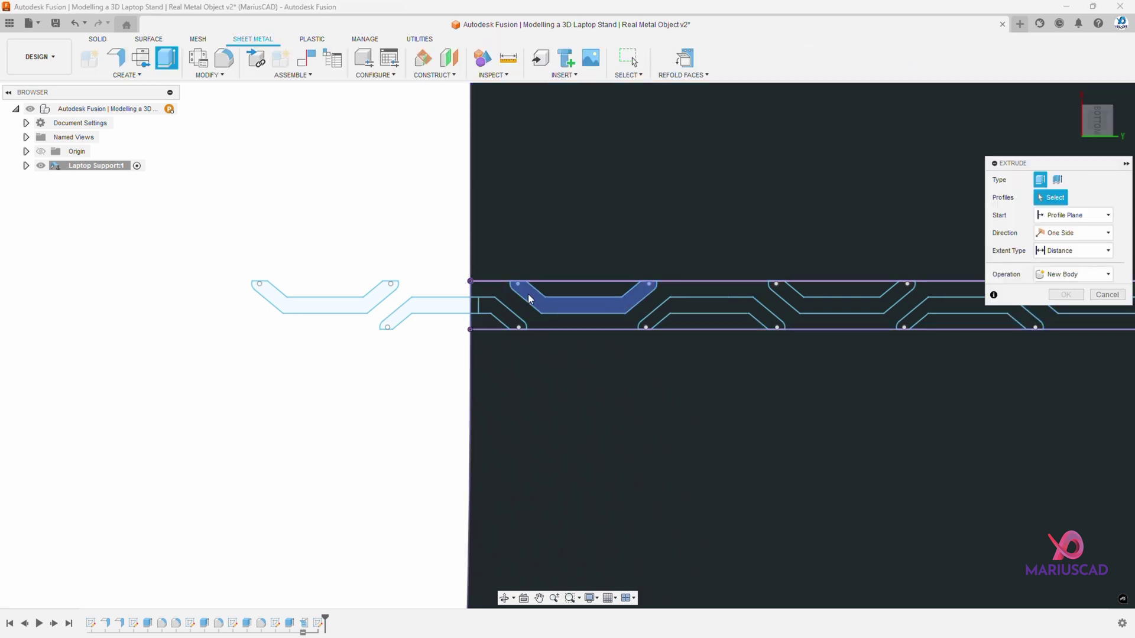
click(531, 296)
click(709, 316)
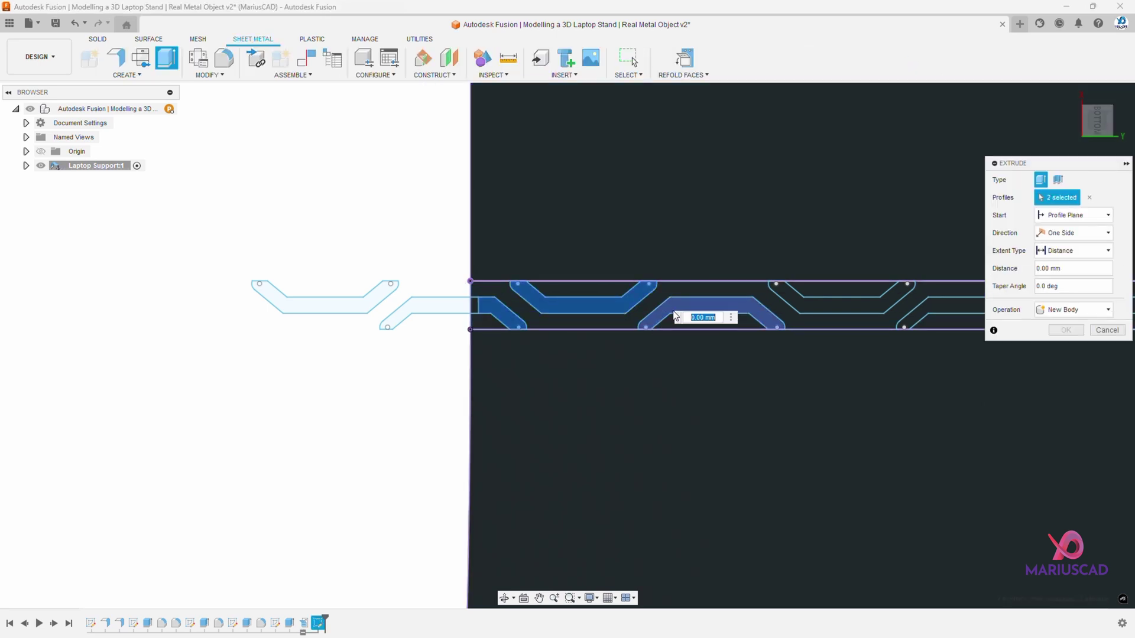
click(776, 298)
click(846, 289)
middle_drag(905, 313, 441, 307)
click(636, 292)
click(769, 310)
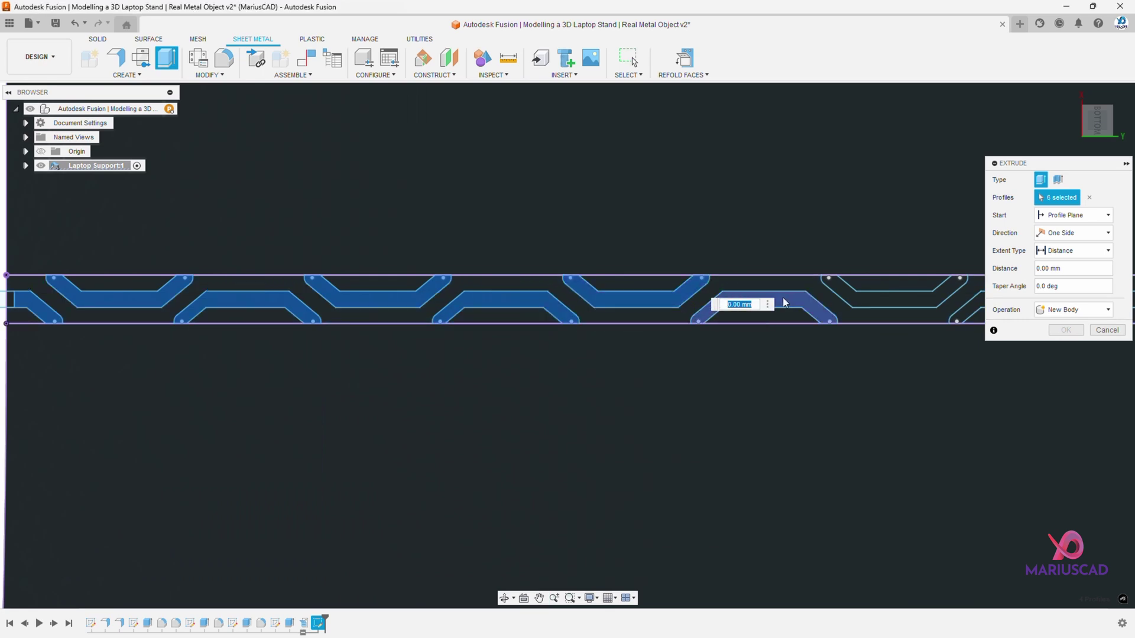
click(892, 292)
middle_drag(892, 293, 624, 301)
click(624, 302)
click(768, 295)
click(844, 314)
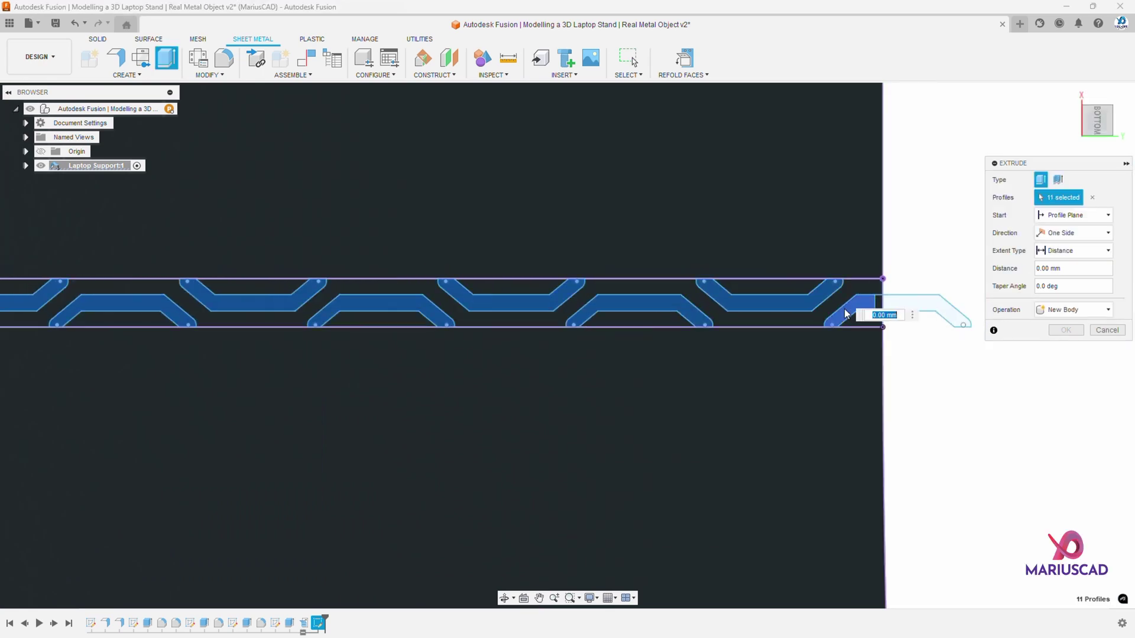
Step: Cut the selected relief profiles -4 mm into the plate
shift+middle_drag(845, 313, 700, 300)
text(-4)
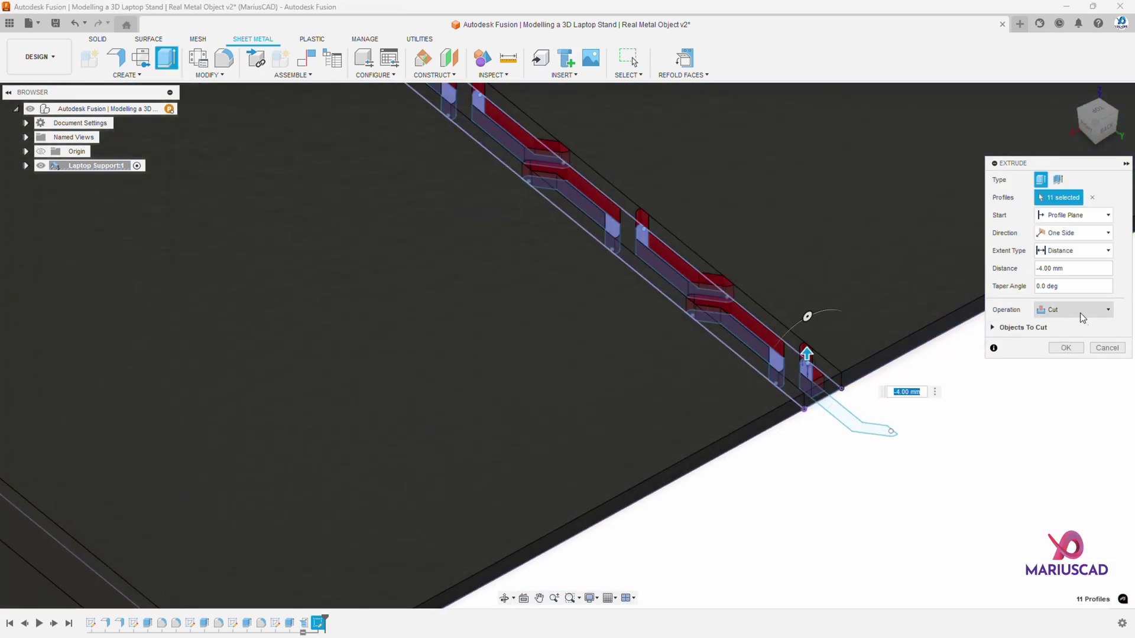
click(1066, 348)
scroll(676, 396, down, 5)
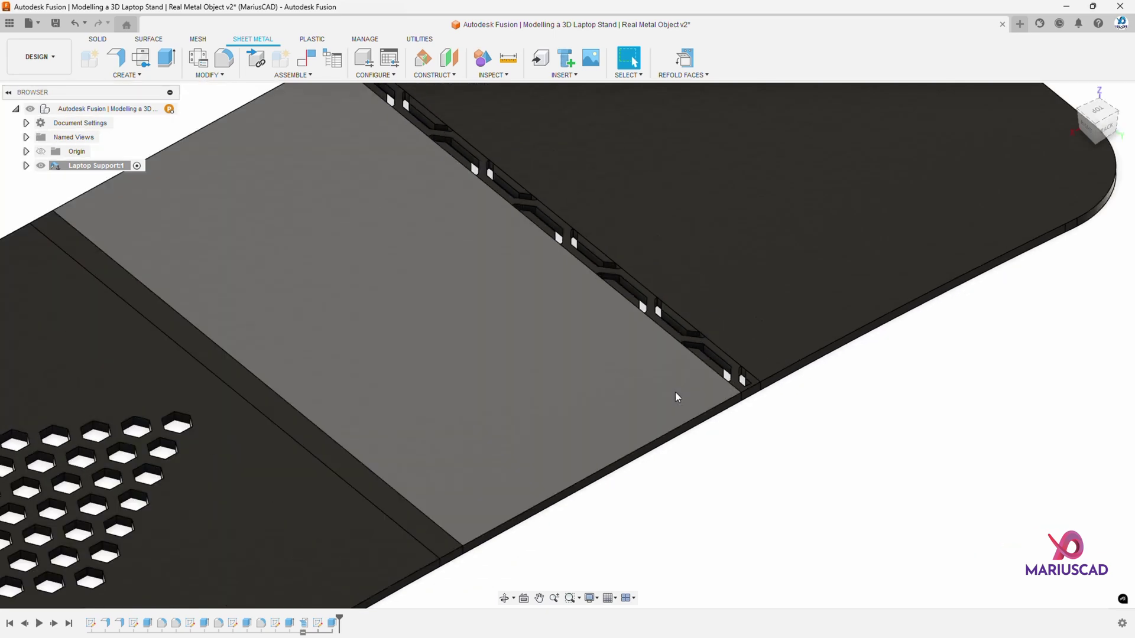
Step: Refold the flat plate with Refold Faces and orbit to inspect the relief slots along the bend
scroll(675, 392, down, 3)
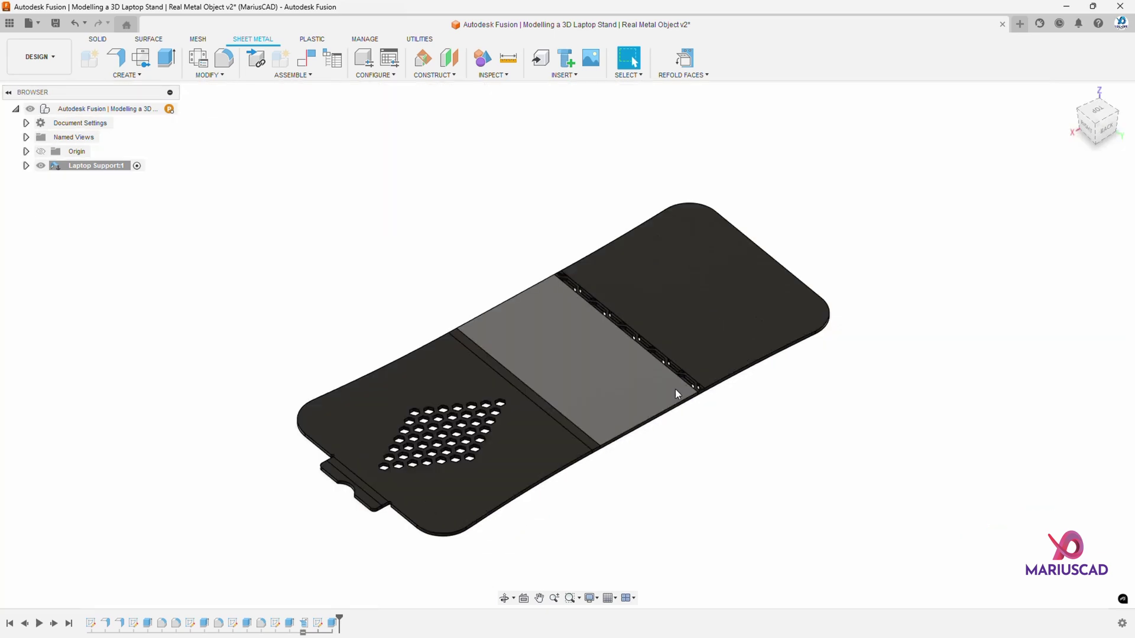
click(681, 66)
scroll(730, 306, up, 10)
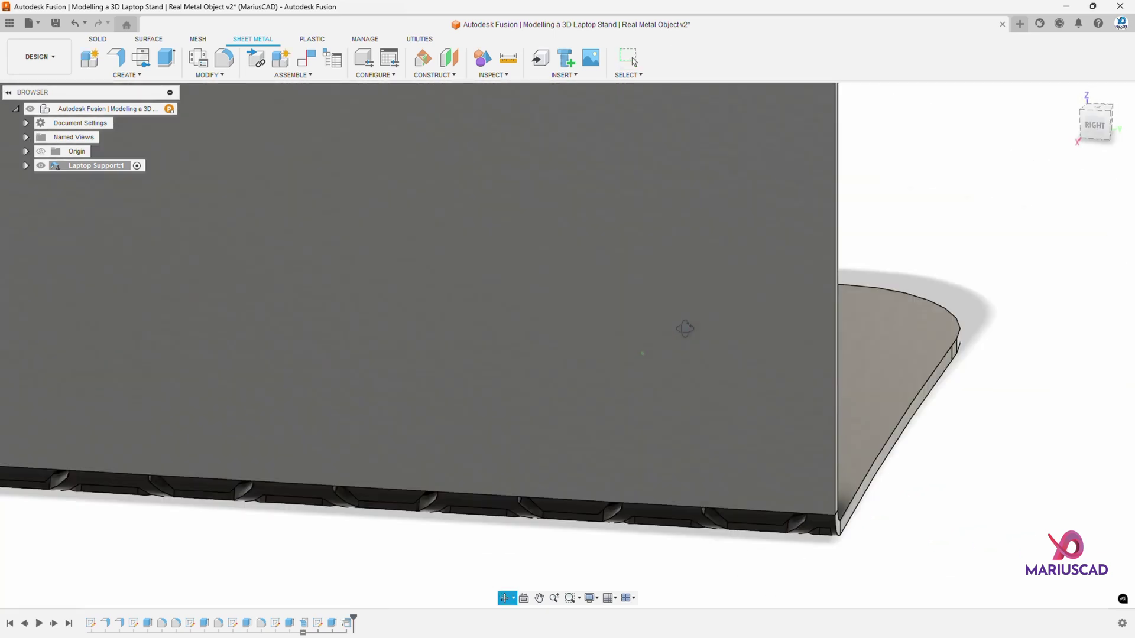
shift+middle_drag(723, 390, 457, 233)
scroll(451, 233, down, 6)
shift+middle_drag(758, 264, 692, 254)
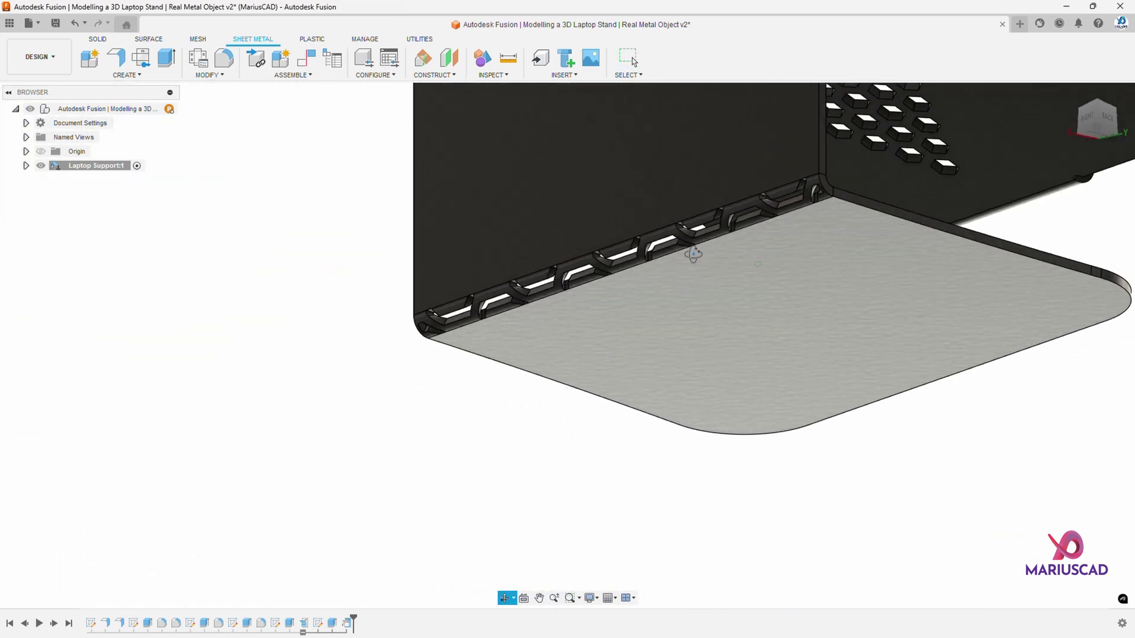